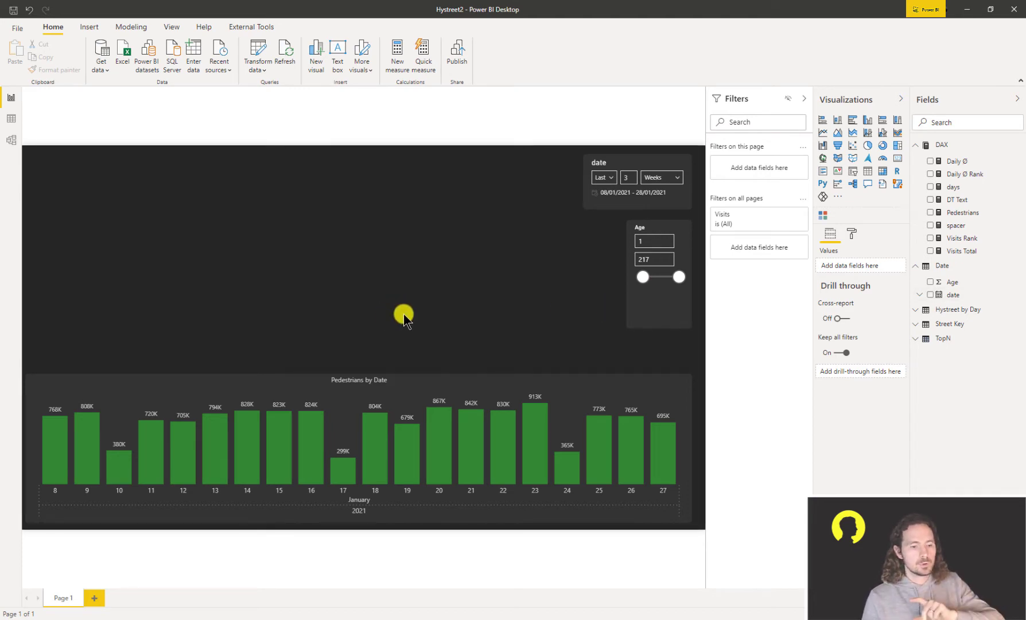
# - Open the Date query for editing, select the Age column, and start a new custom column
pyautogui.rightClick(947, 268)
pyautogui.click(975, 333)
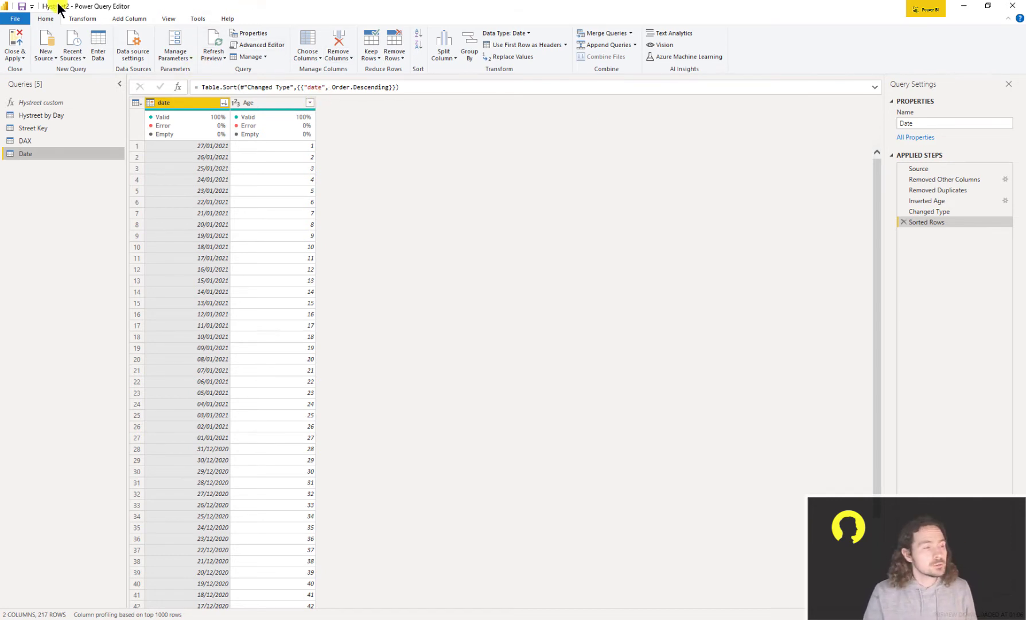
pyautogui.click(265, 102)
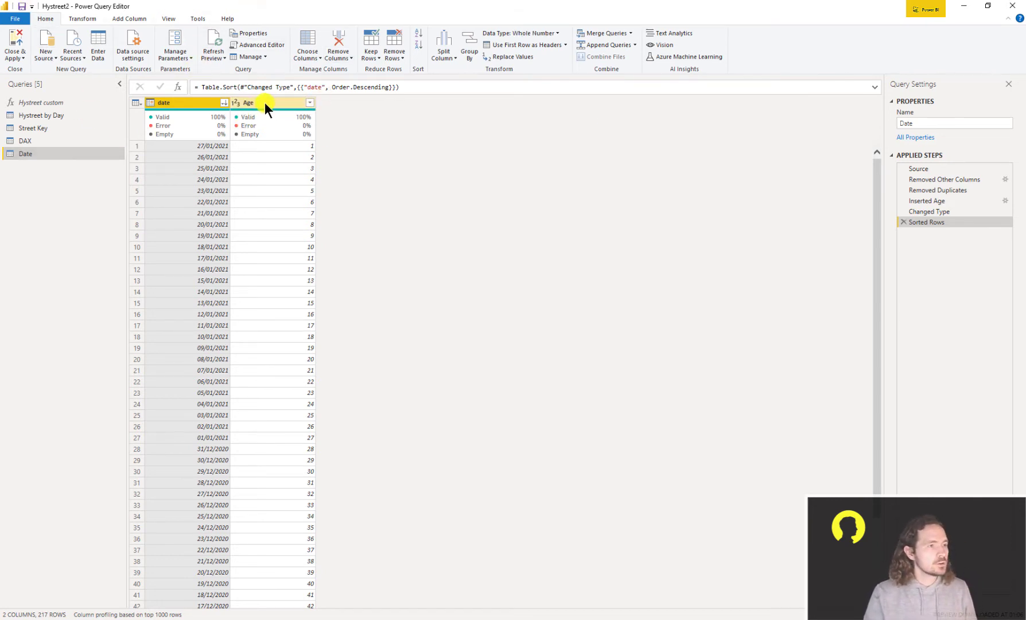
pyautogui.click(129, 19)
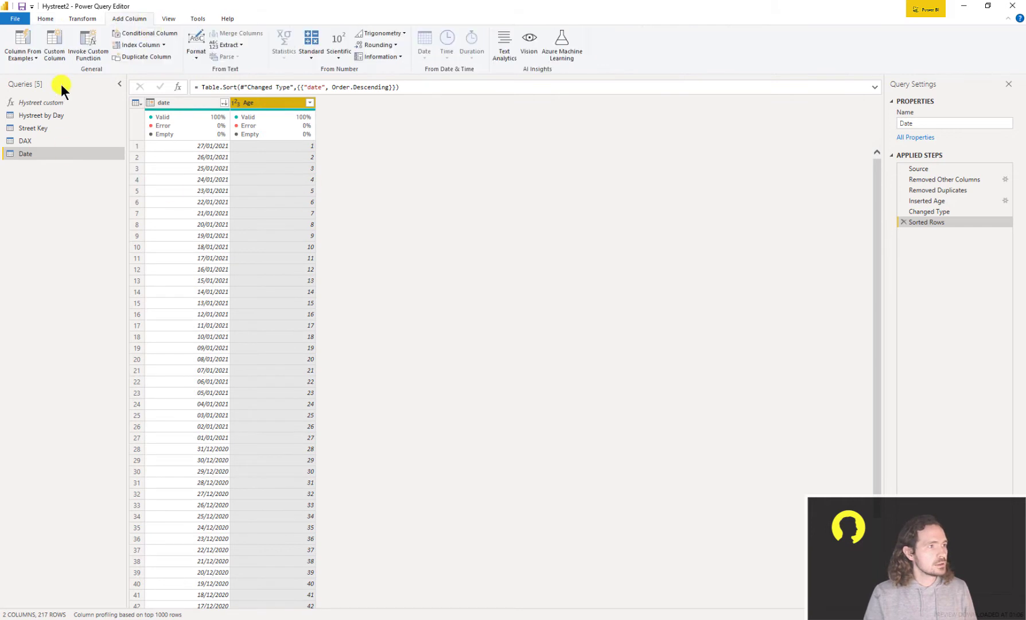
pyautogui.click(55, 46)
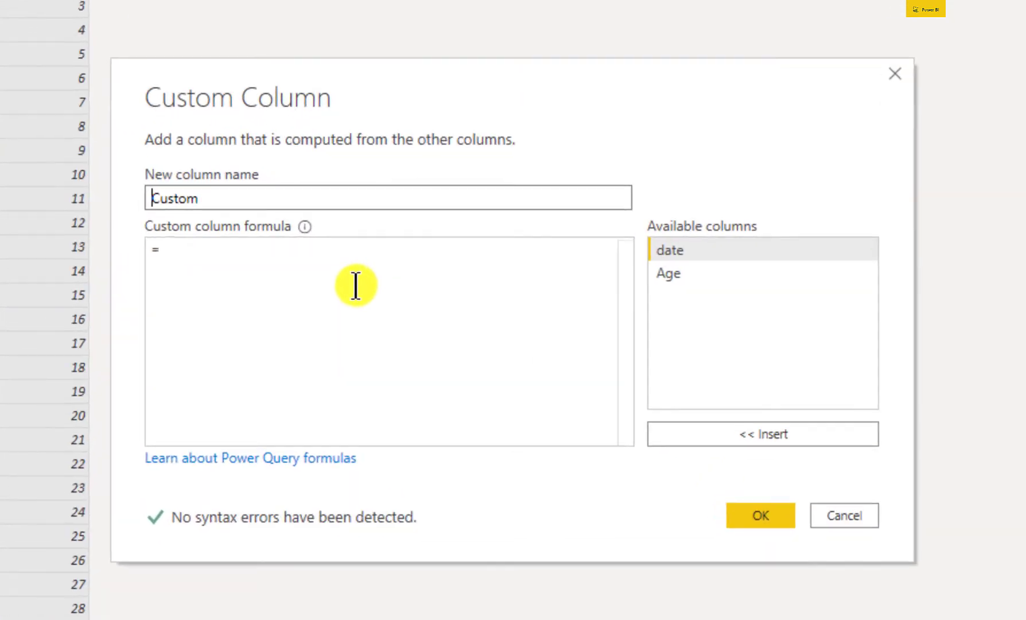
# - Begin the formula with if Date.IsInCurrentWeek([date]),"This Week" else
pyautogui.click(397, 292)
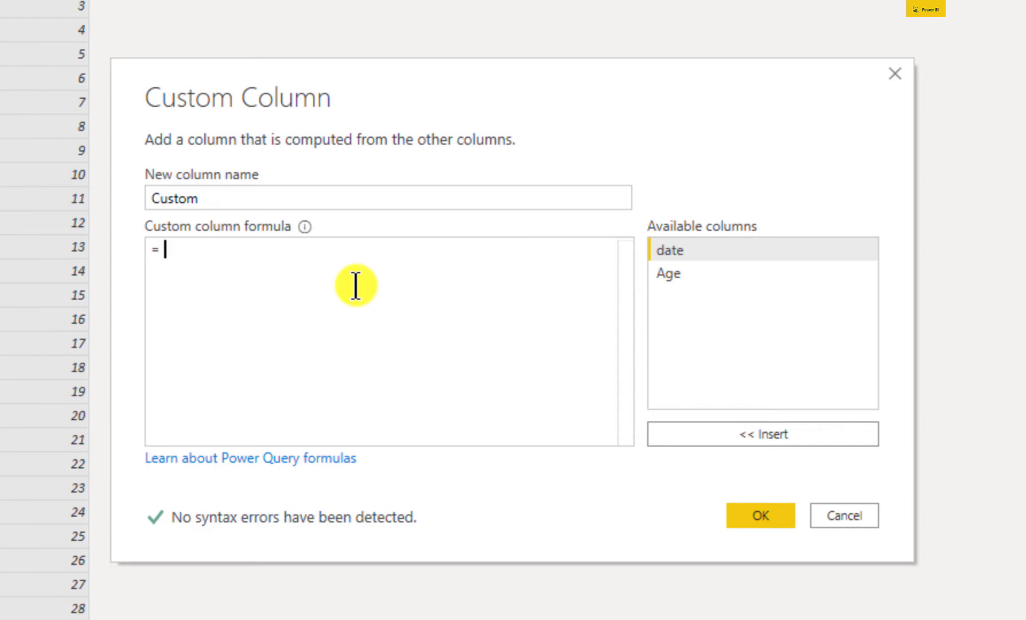
pyautogui.write('if')
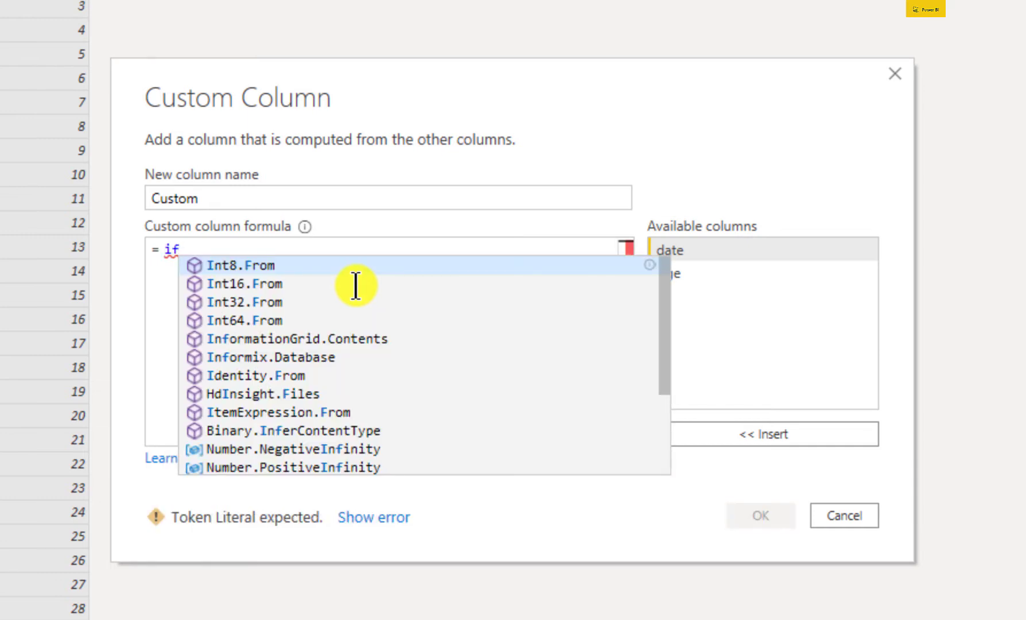
pyautogui.write(' date.i')
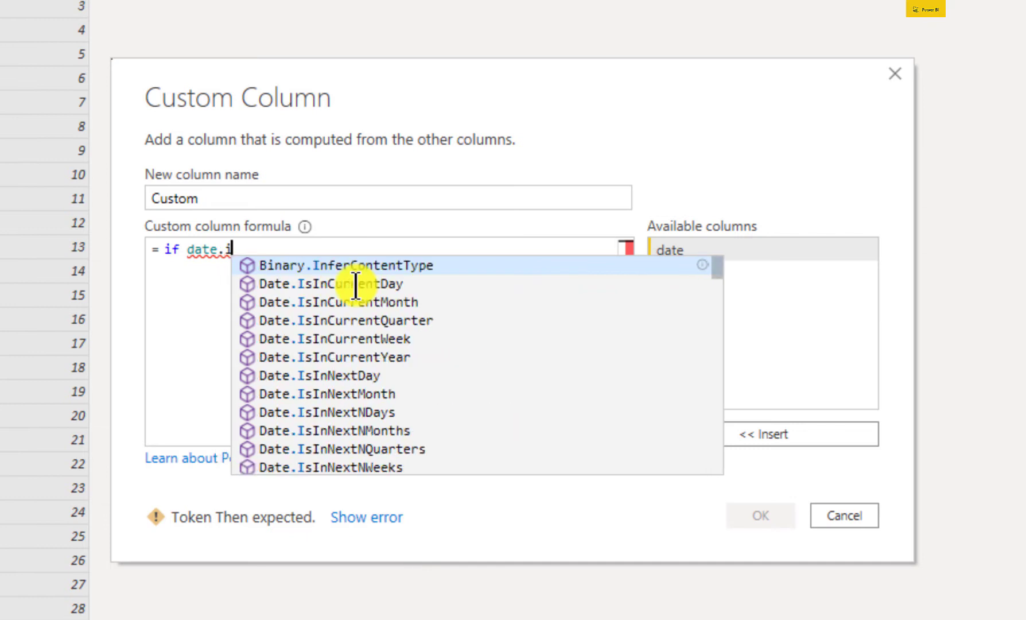
pyautogui.write('sinp')
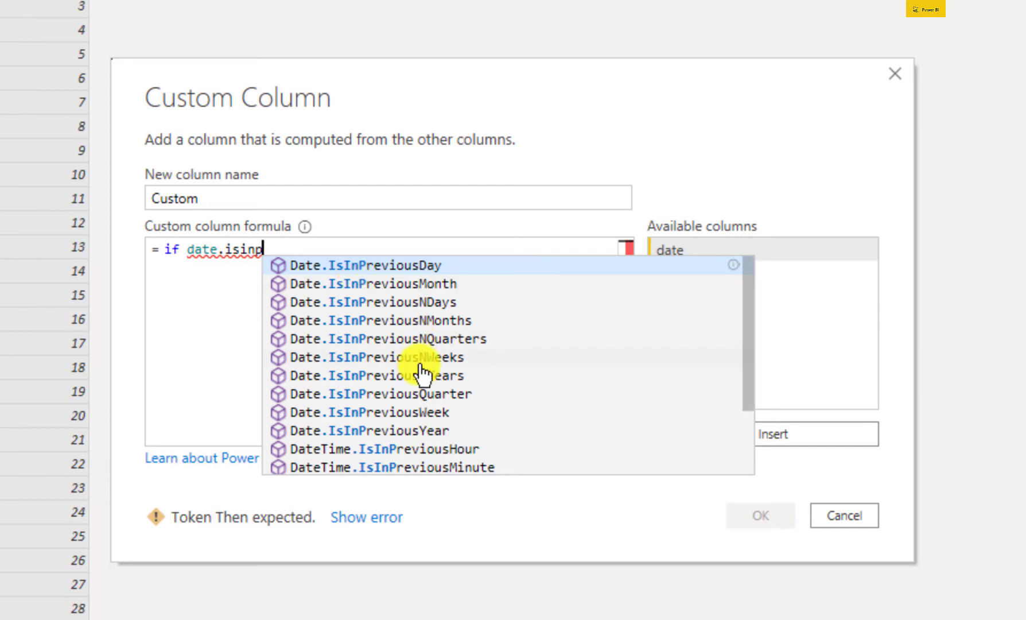
pyautogui.press('BackSpace')
pyautogui.write('t')
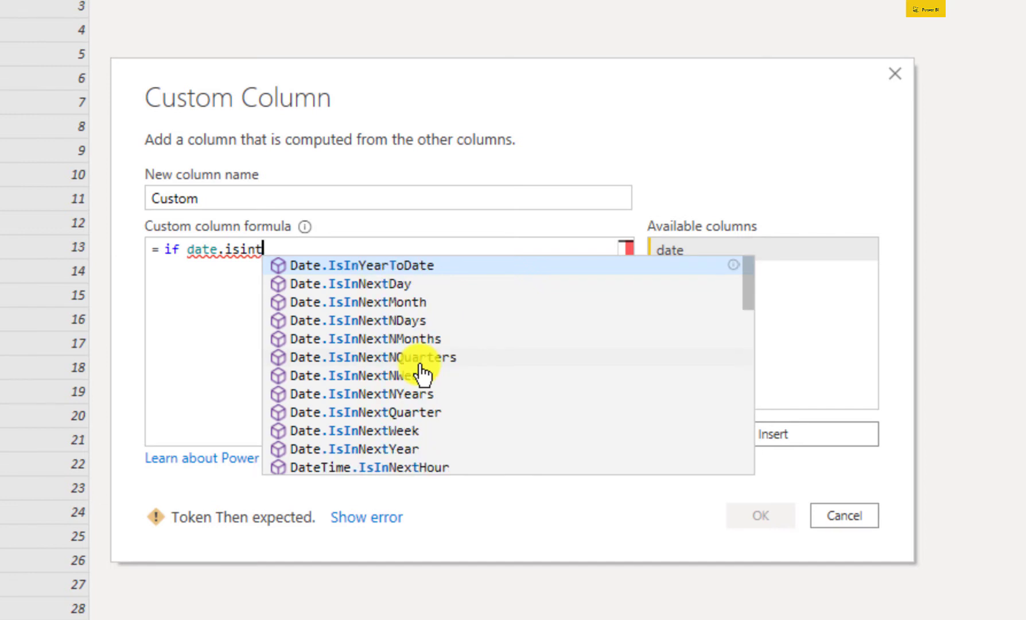
pyautogui.press('BackSpace')
pyautogui.write('d')
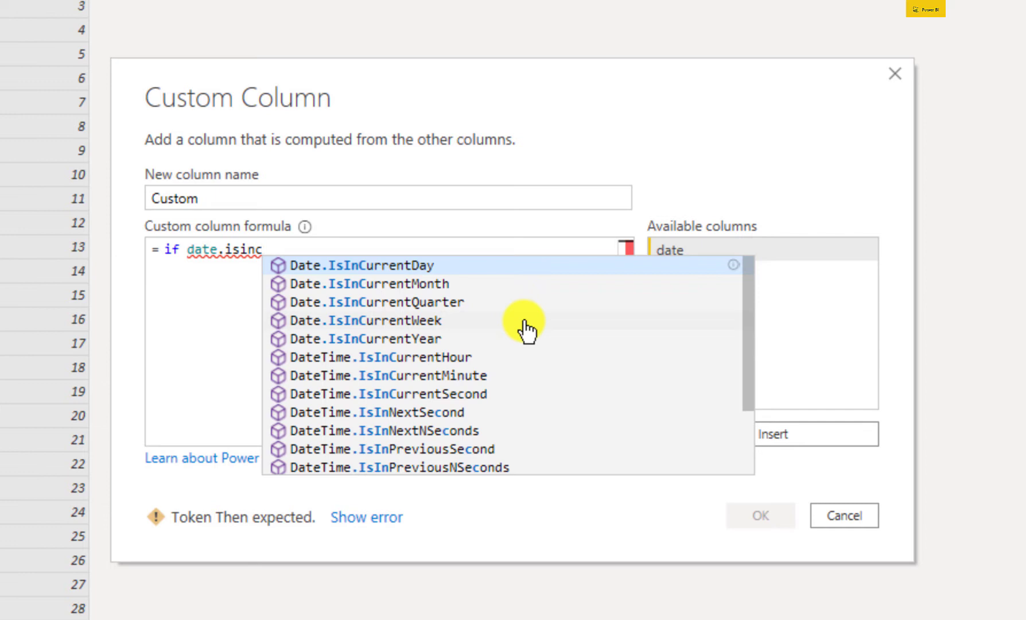
pyautogui.click(396, 323)
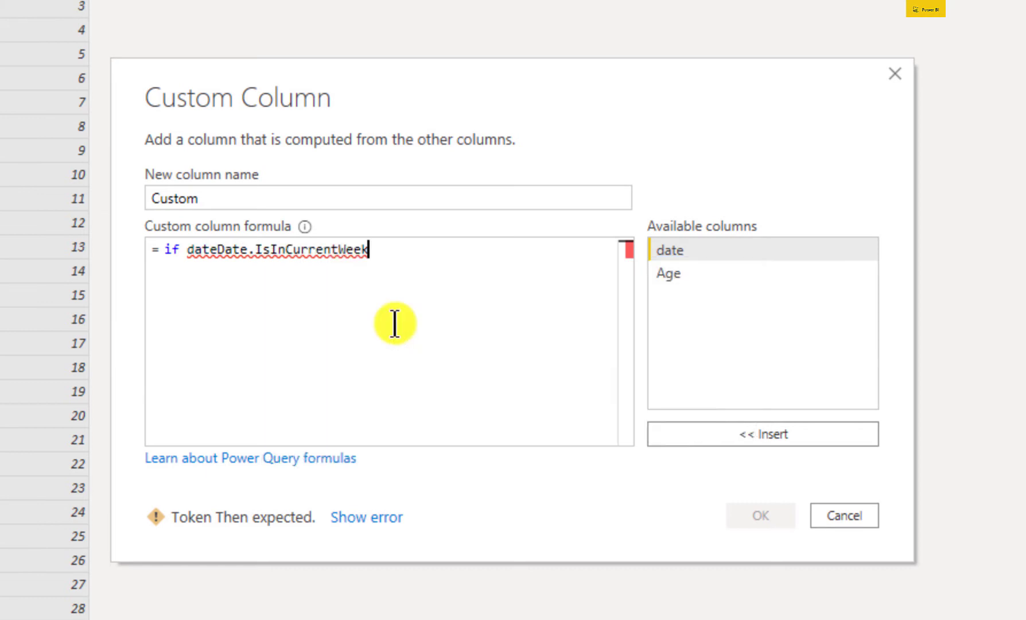
pyautogui.write('(')
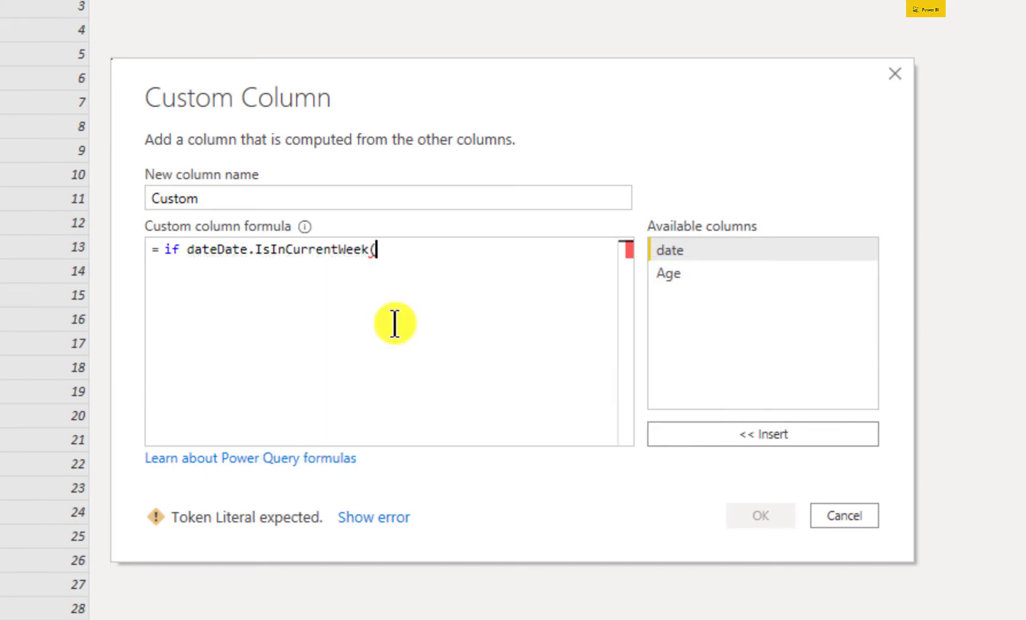
pyautogui.doubleClick(668, 250)
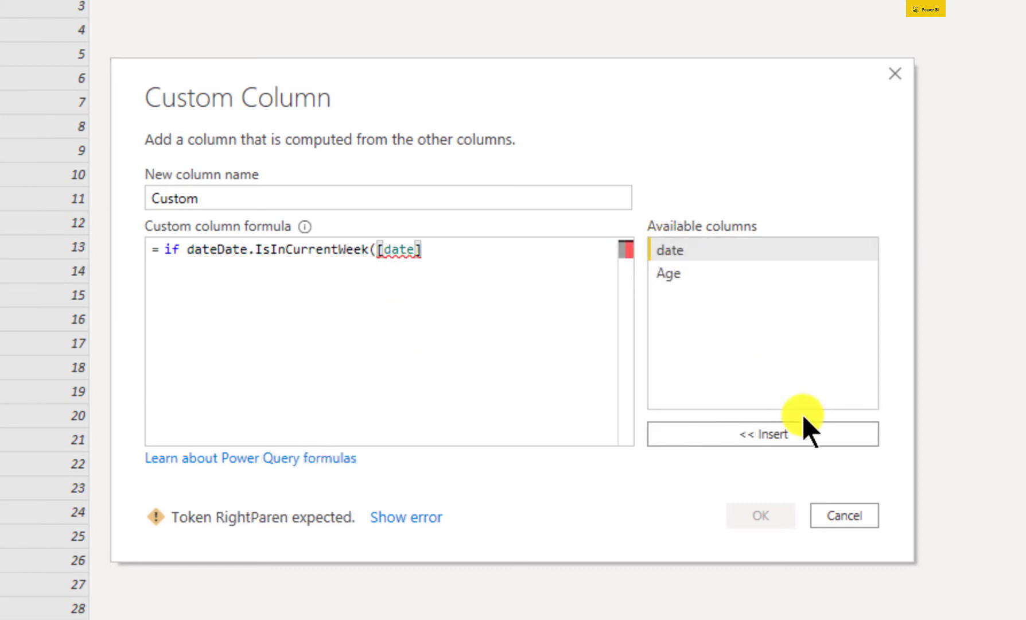
pyautogui.write('),')
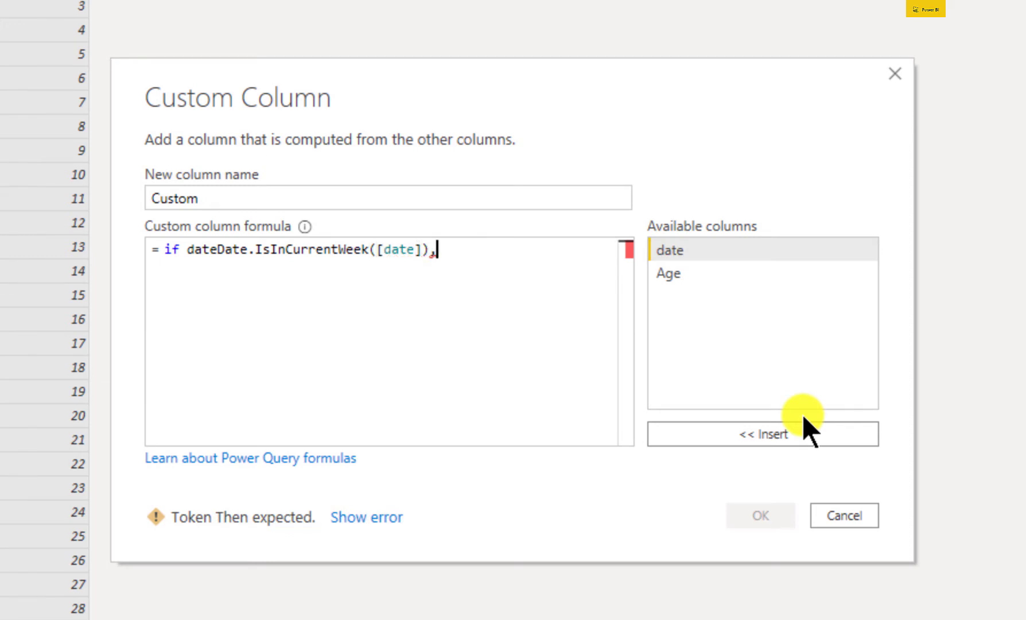
pyautogui.write('"This Week')
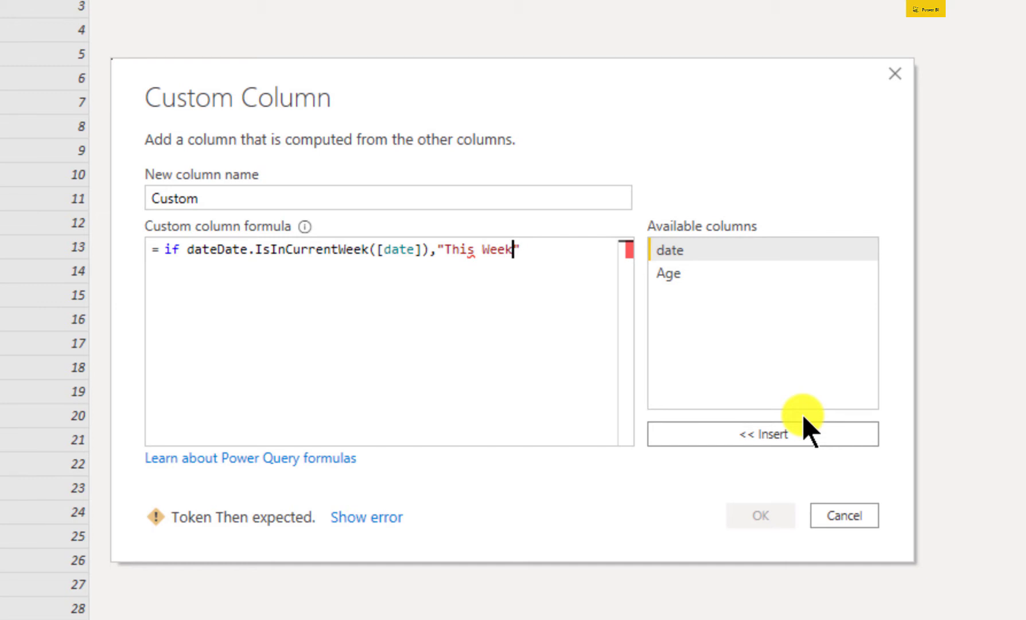
pyautogui.write('" else')
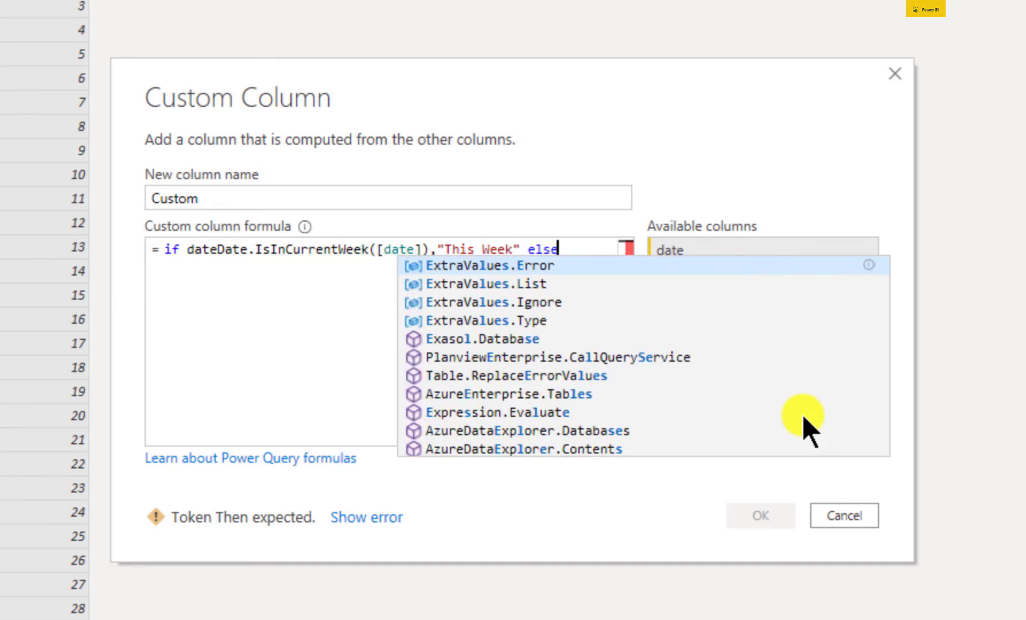
pyautogui.write(' i')
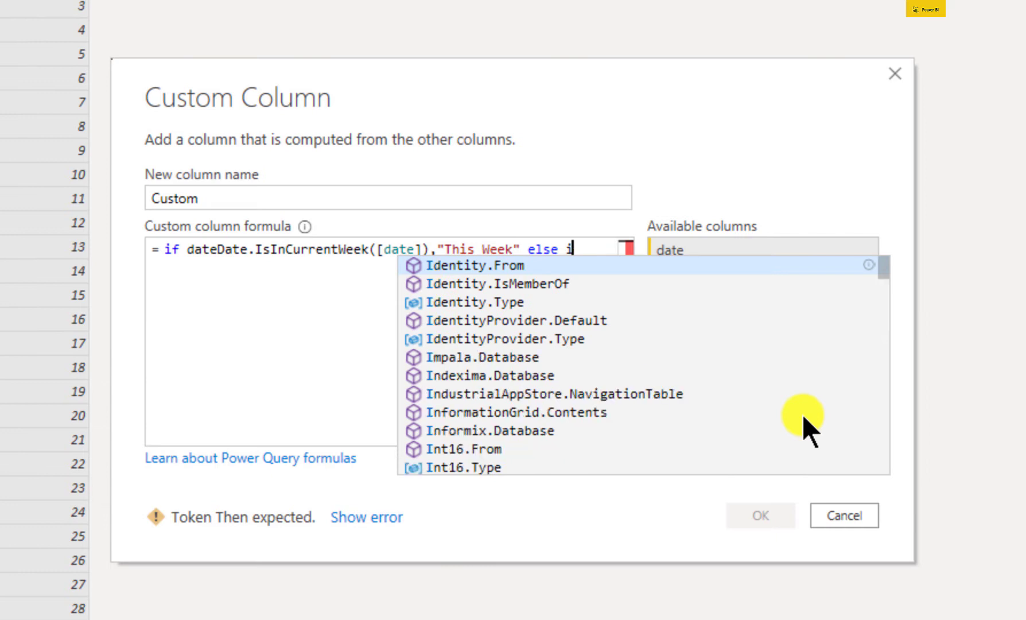
pyautogui.write('f date')
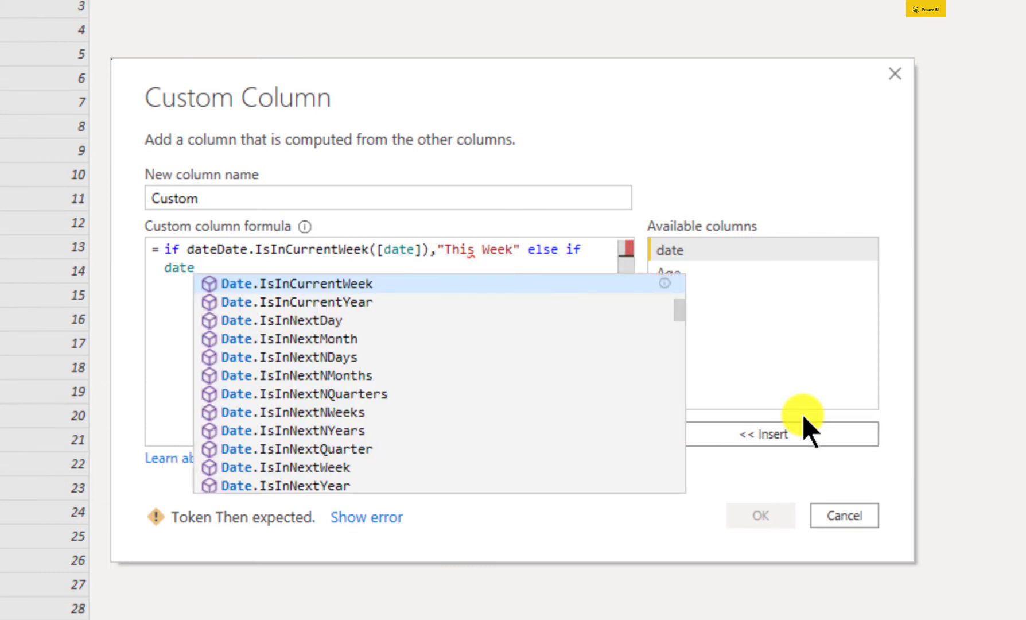
pyautogui.write('.is')
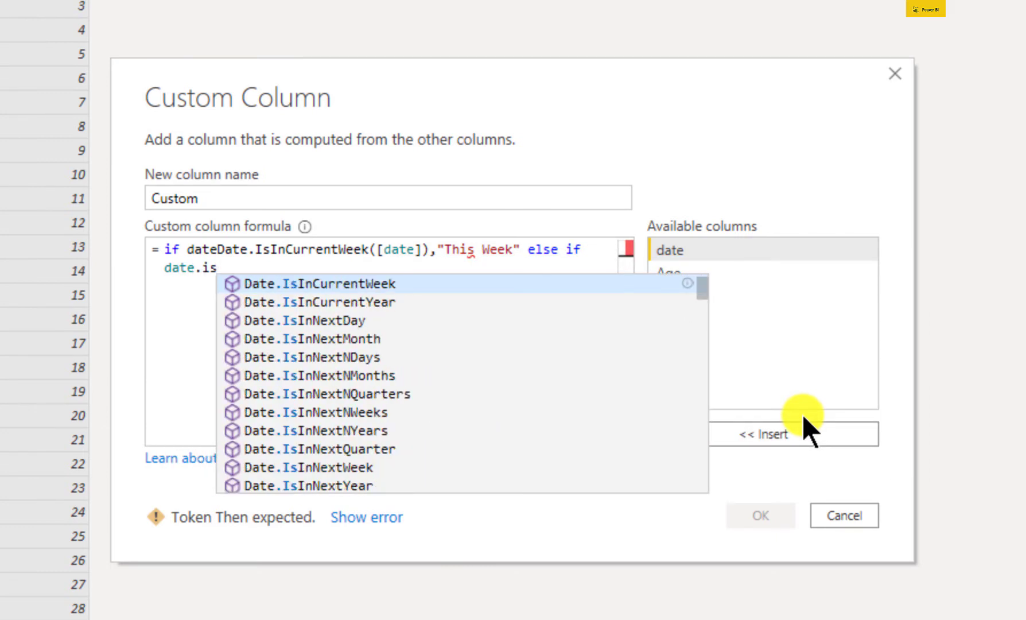
pyautogui.write('inpr')
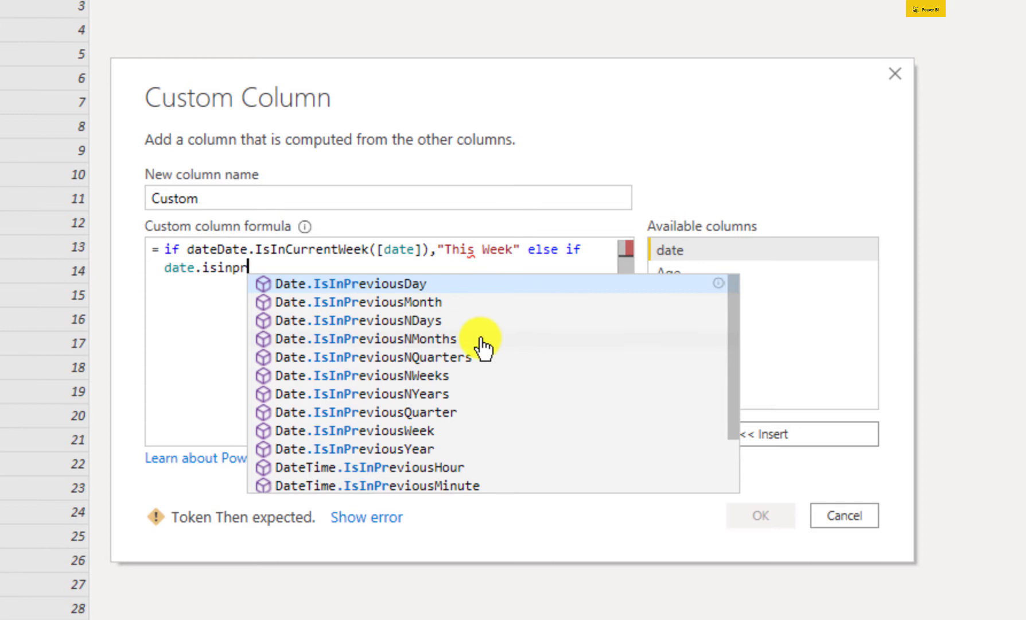
# - Add the second condition else if Date.IsInPreviousWeek([date]) to the formula
pyautogui.scroll(-1, 516, 385)
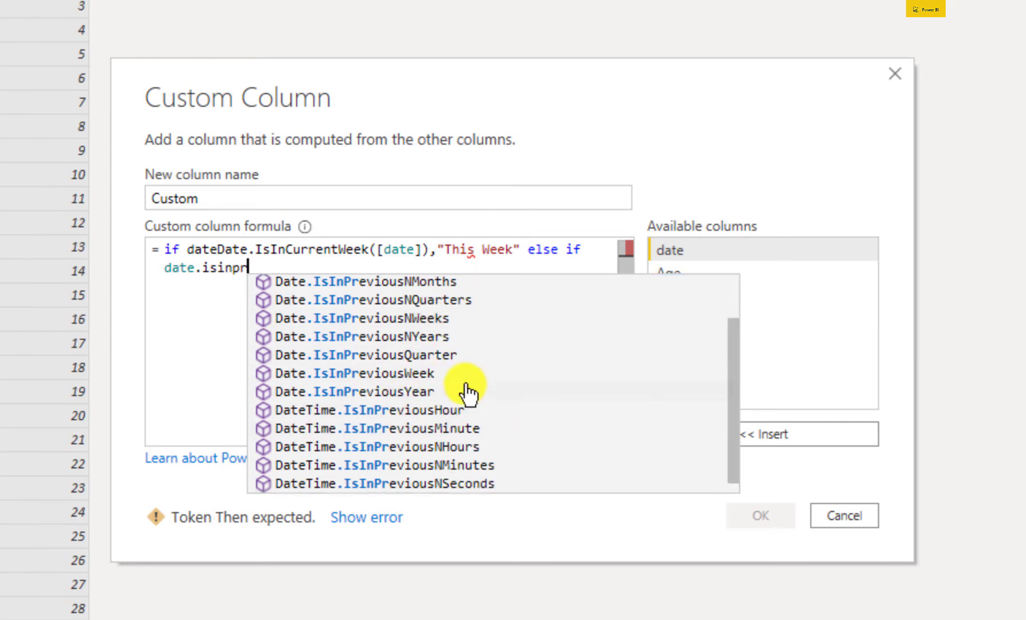
pyautogui.scroll(-1, 574, 412)
pyautogui.scroll(2, 487, 456)
pyautogui.scroll(-1, 495, 355)
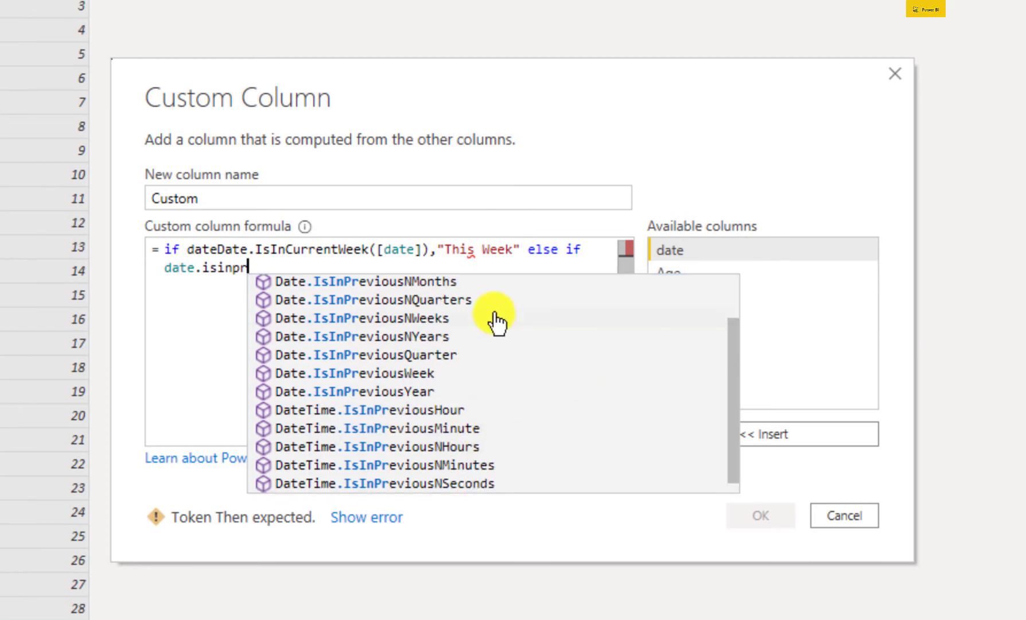
pyautogui.scroll(1, 496, 321)
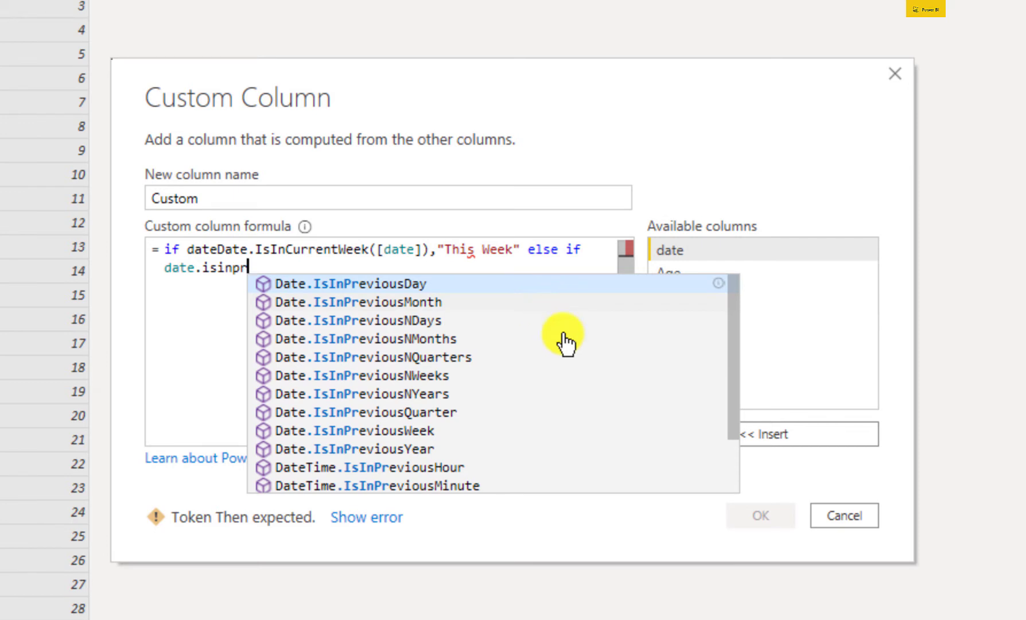
pyautogui.click(430, 430)
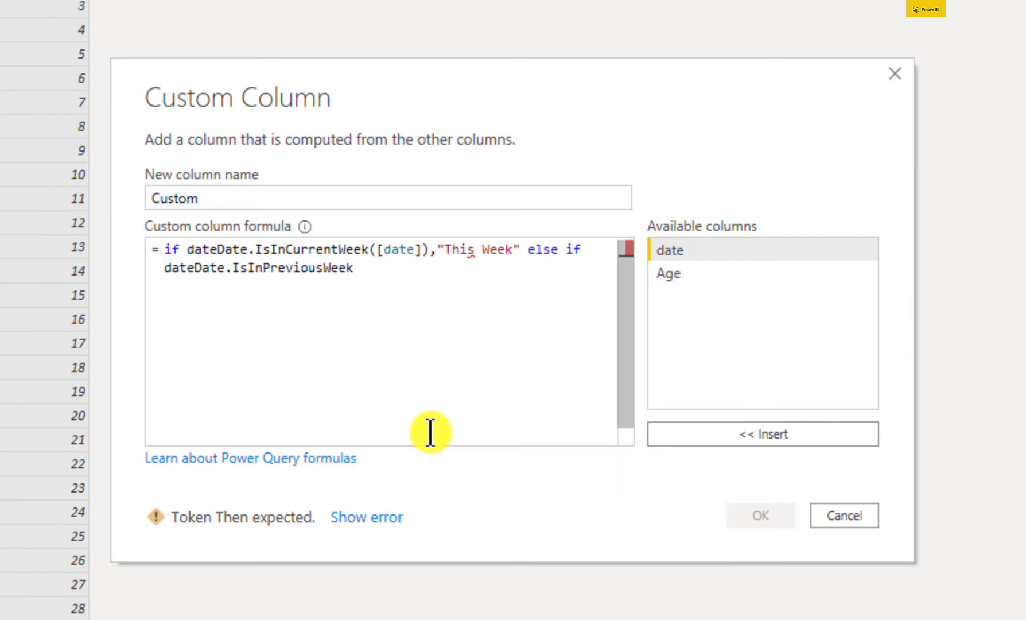
pyautogui.write('then')
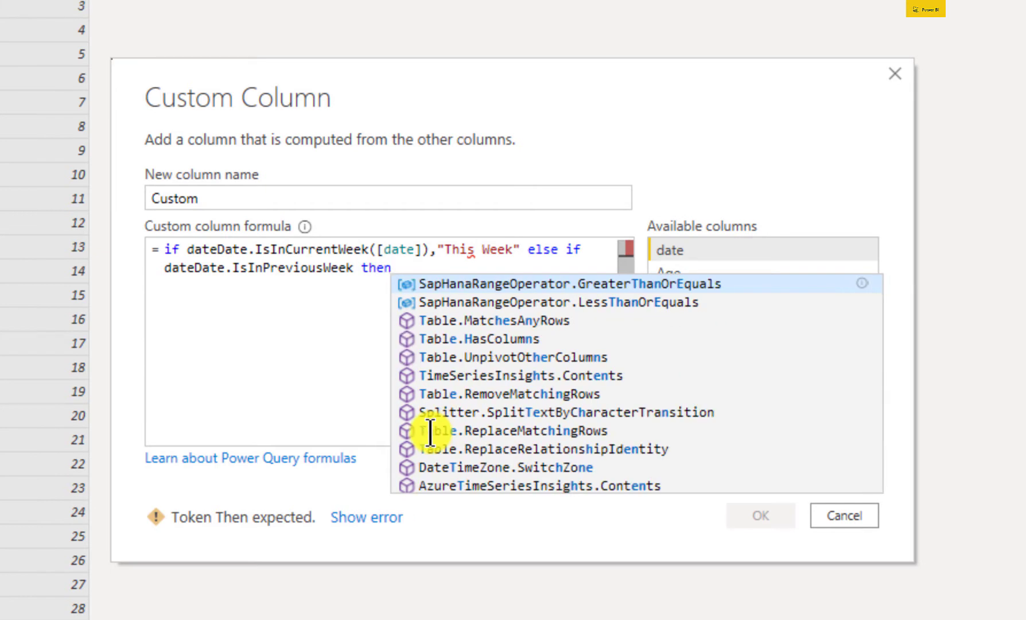
pyautogui.press('BackSpace')
pyautogui.press('BackSpace')
pyautogui.press('BackSpace')
pyautogui.press('BackSpace')
pyautogui.press('BackSpace')
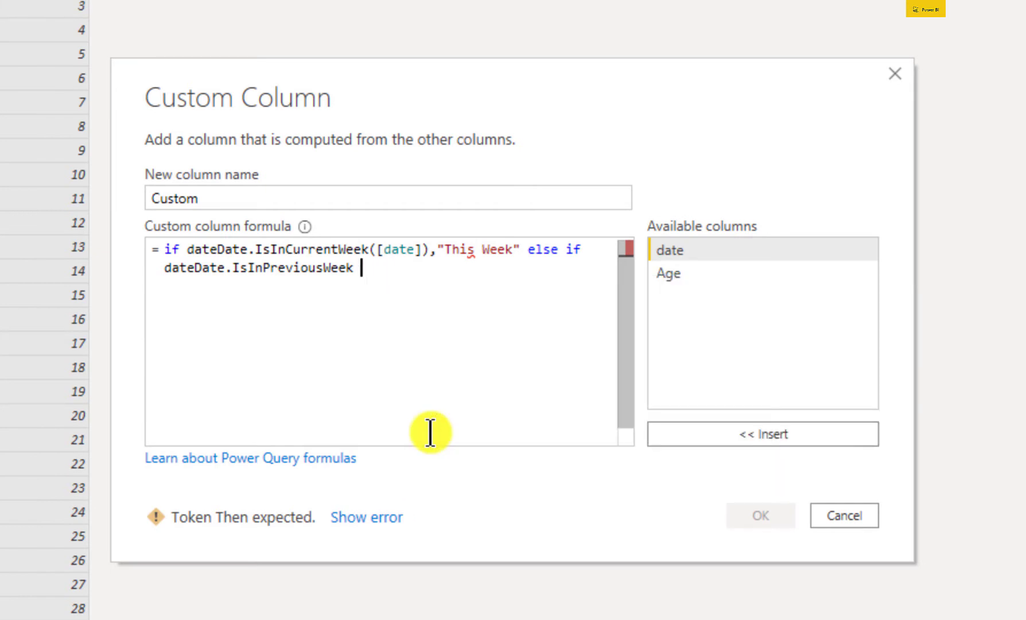
pyautogui.write('(')
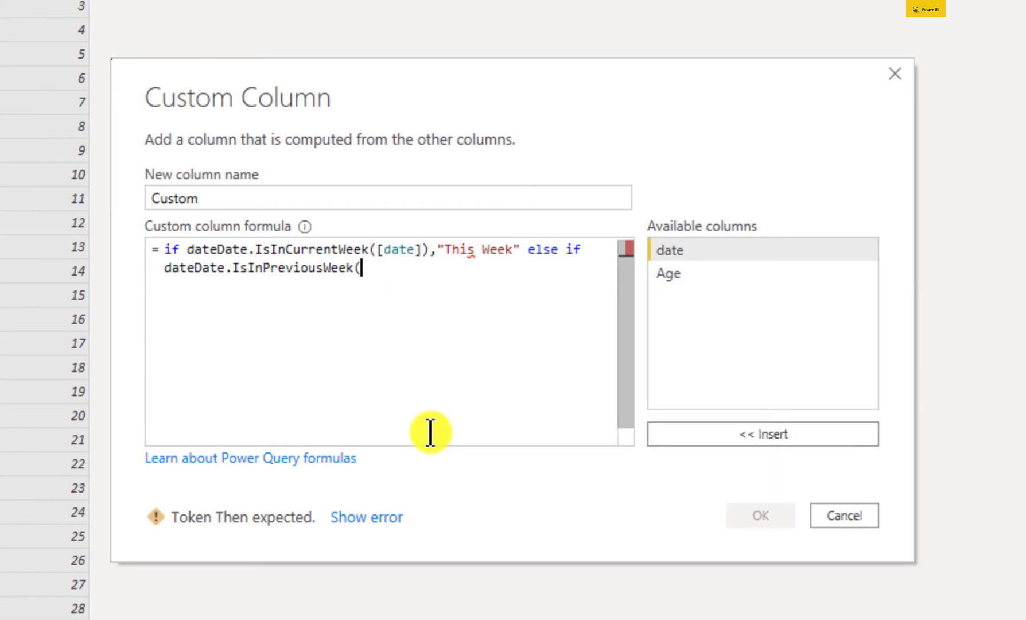
pyautogui.doubleClick(689, 244)
pyautogui.write(')')
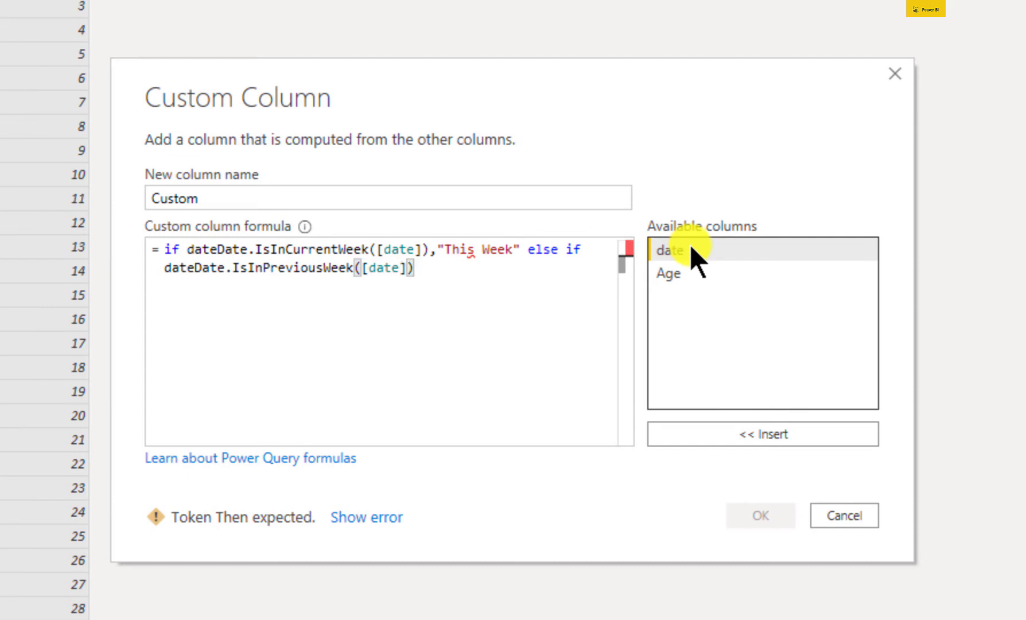
pyautogui.write(',')
# - Add 'then' after the first condition and remove the stray commas on both lines
pyautogui.press('Up')
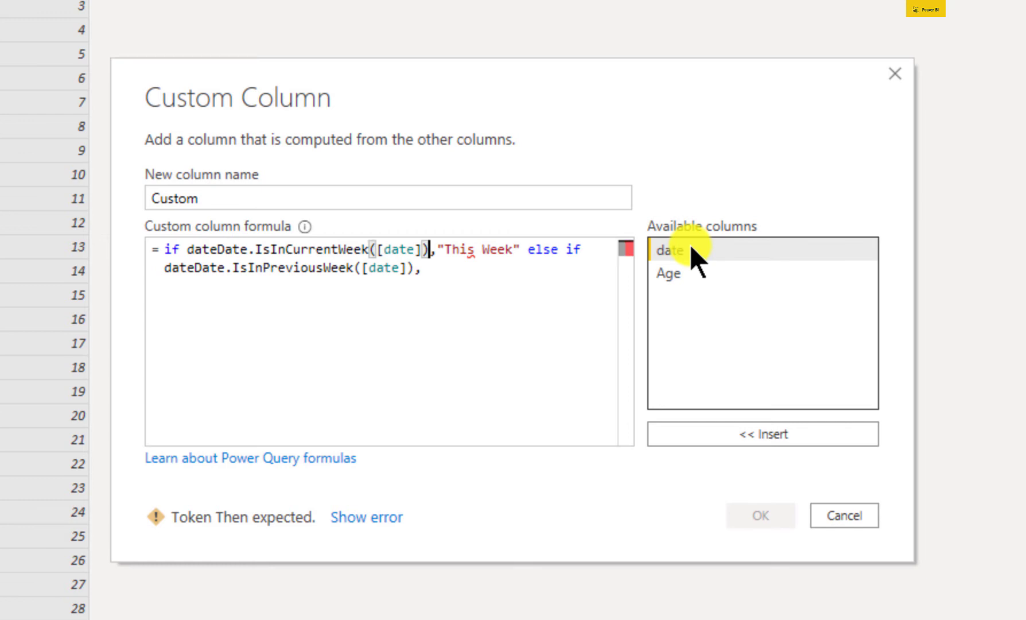
pyautogui.press('Right')
pyautogui.write('t')
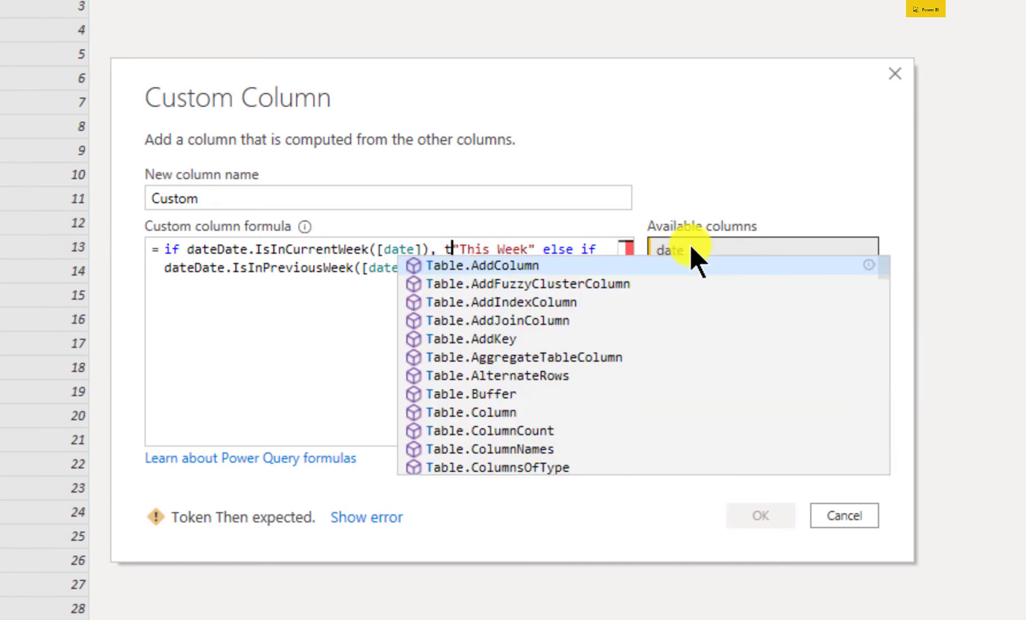
pyautogui.write('eh')
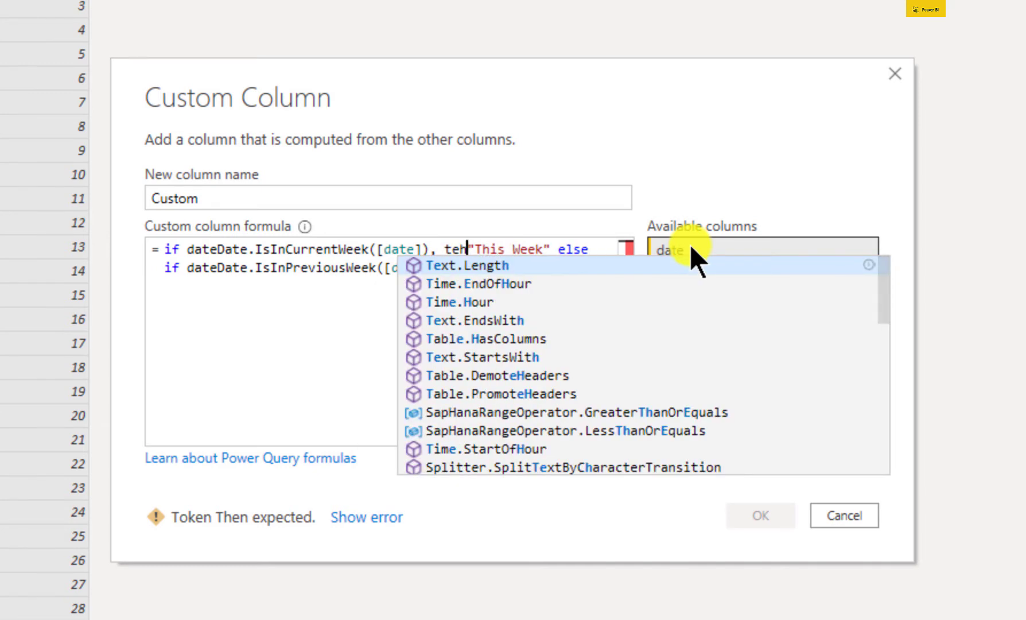
pyautogui.press('BackSpace')
pyautogui.press('BackSpace')
pyautogui.write('henn')
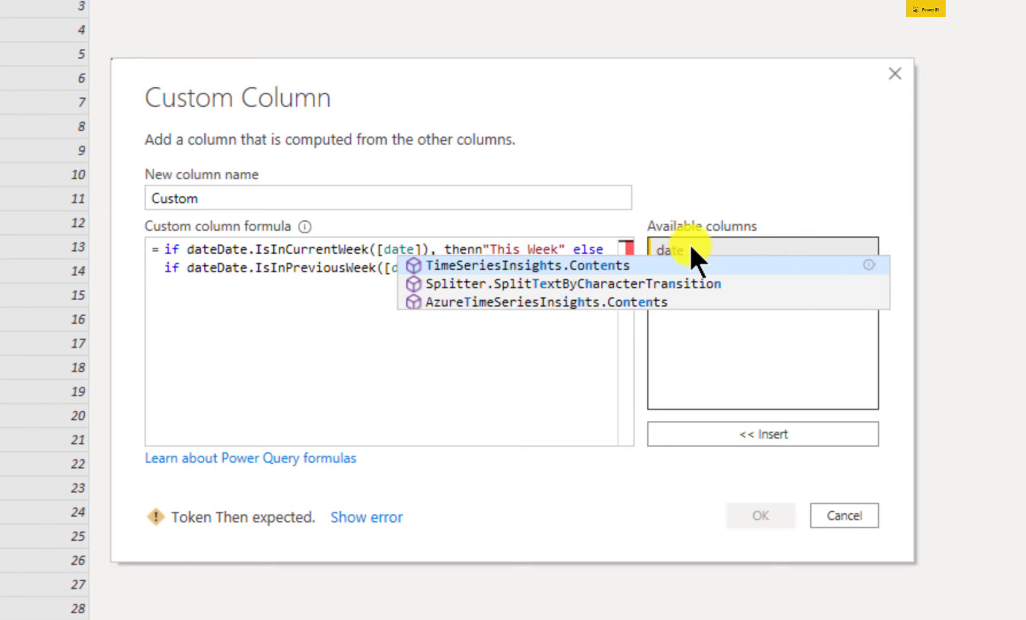
pyautogui.press('BackSpace')
pyautogui.press('Left')
pyautogui.press('Left')
pyautogui.press('Left')
pyautogui.press('Left')
pyautogui.press('Left')
pyautogui.press('Left')
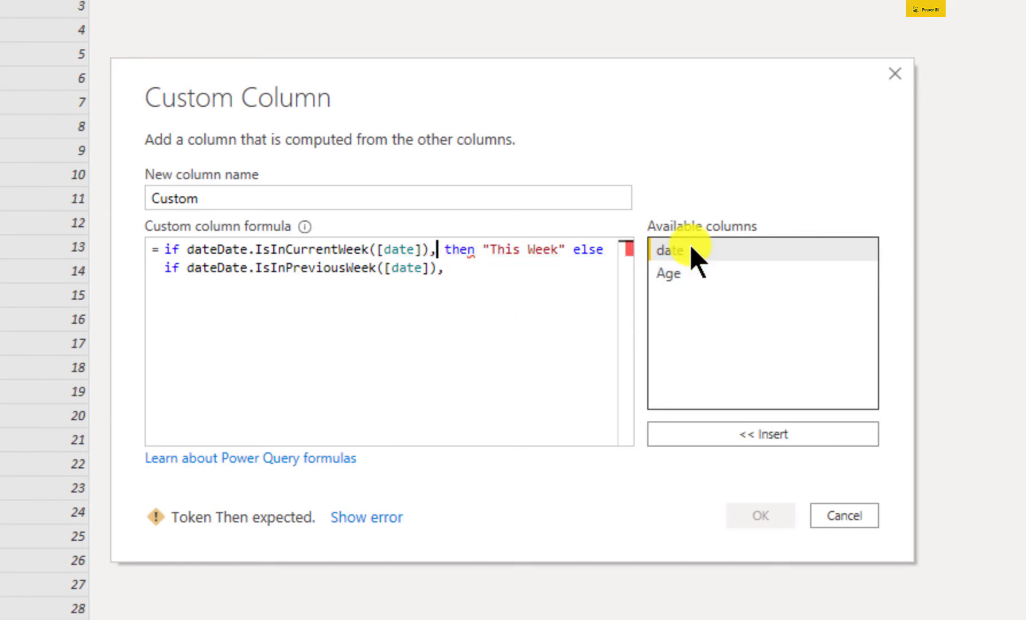
pyautogui.press('BackSpace')
pyautogui.press('Down')
pyautogui.press('End')
pyautogui.press('BackSpace')
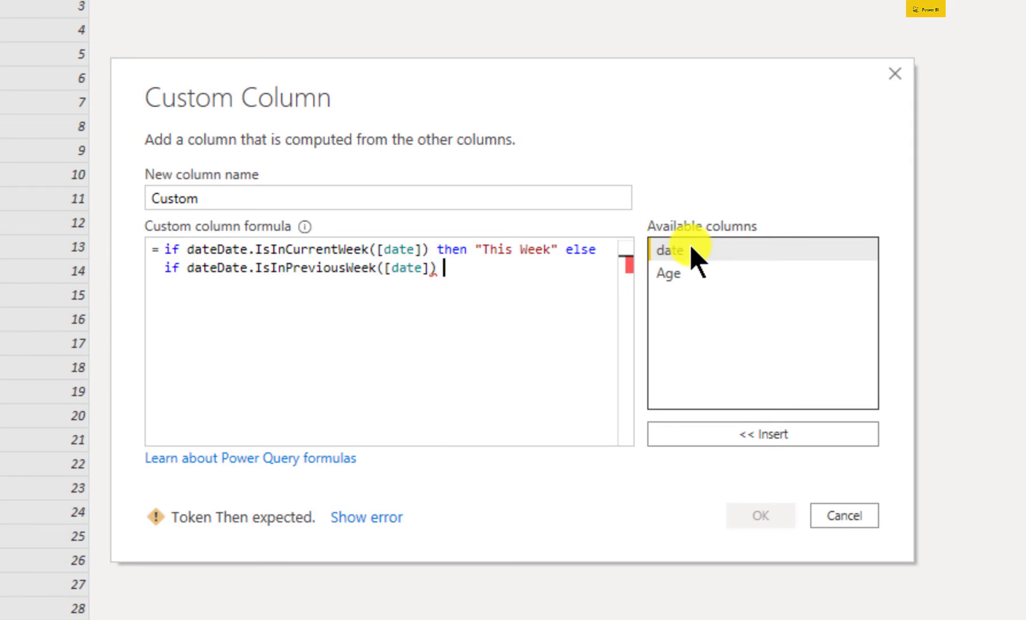
# - Finish the formula with then "Previous Week" else ""
pyautogui.write('then')
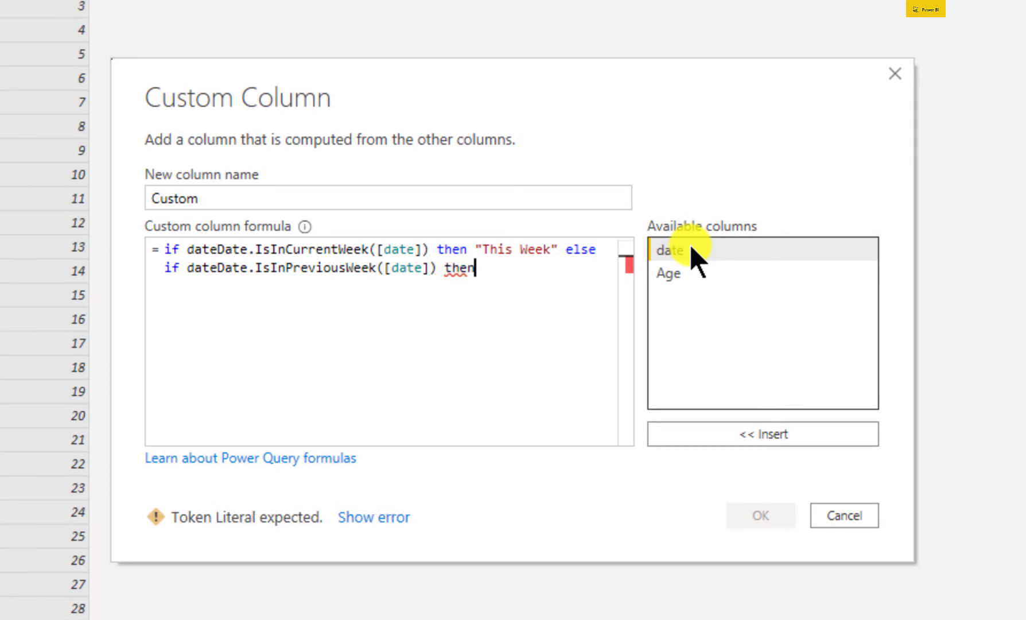
pyautogui.write(' "')
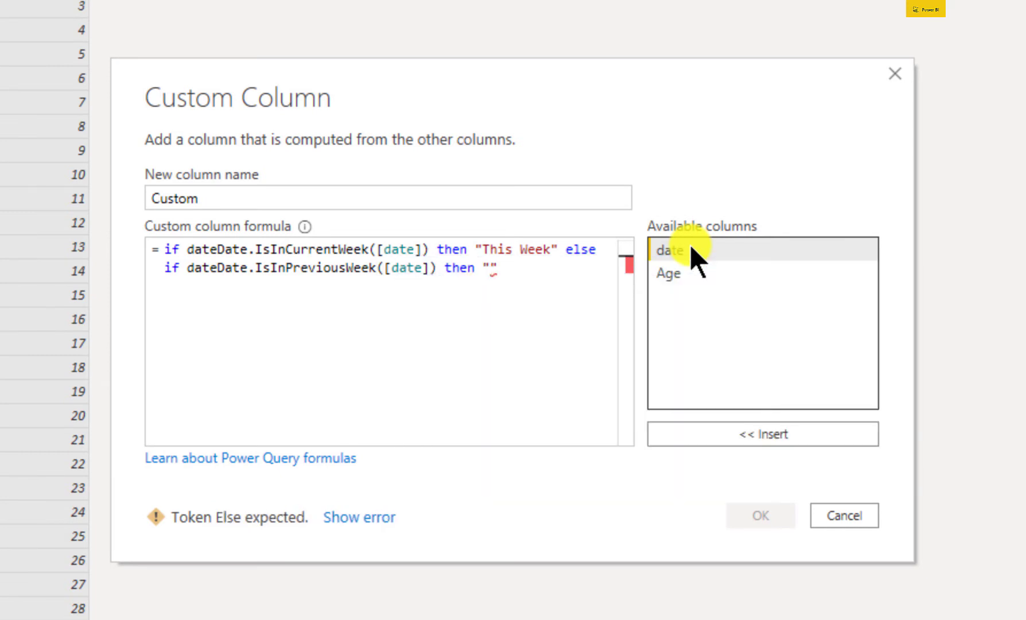
pyautogui.write('Previous W')
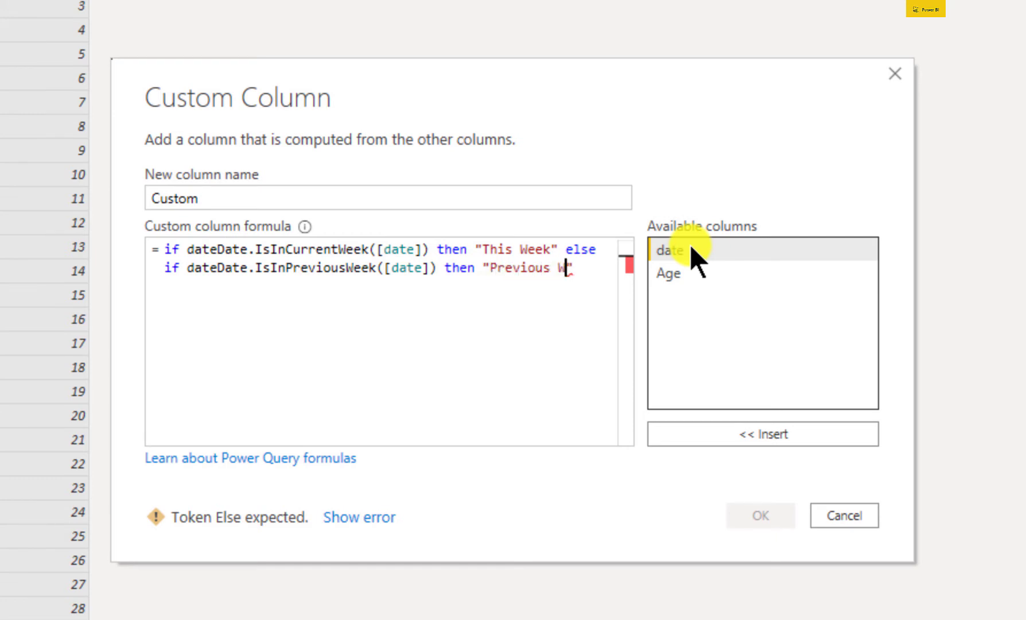
pyautogui.write('eek"')
pyautogui.press('Return')
pyautogui.write('else ')
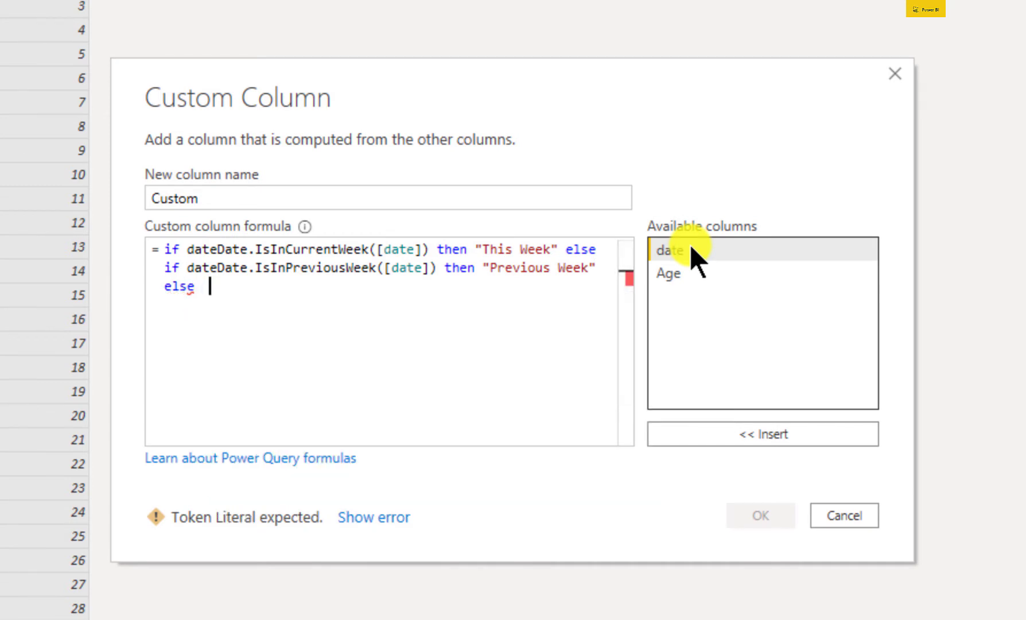
pyautogui.write('n')
pyautogui.press('BackSpace')
pyautogui.press('BackSpace')
pyautogui.write('null')
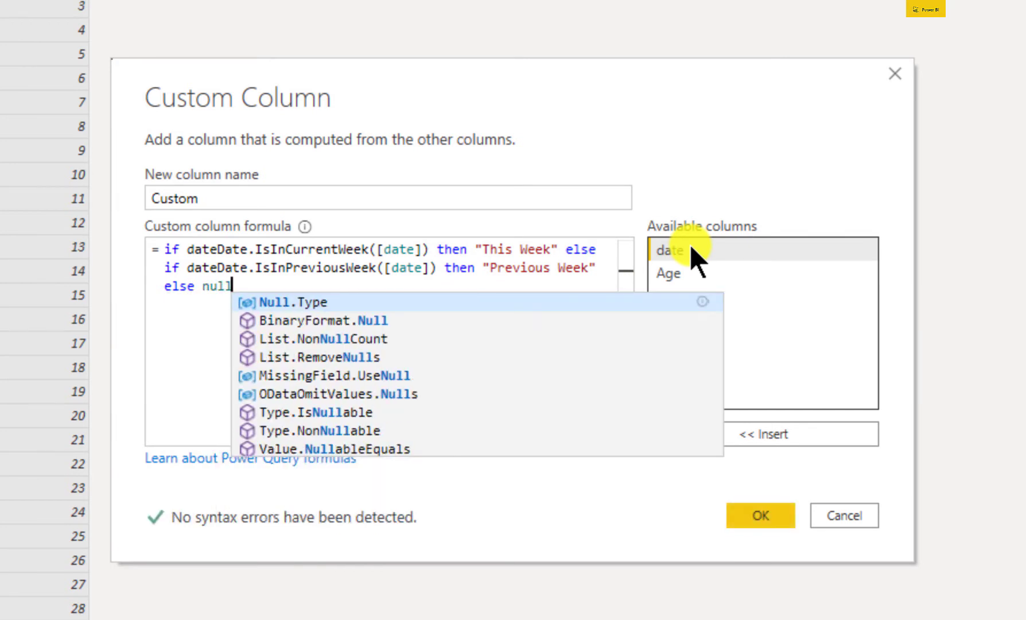
pyautogui.press('BackSpace')
pyautogui.press('BackSpace')
pyautogui.press('BackSpace')
pyautogui.press('BackSpace')
pyautogui.write('"')
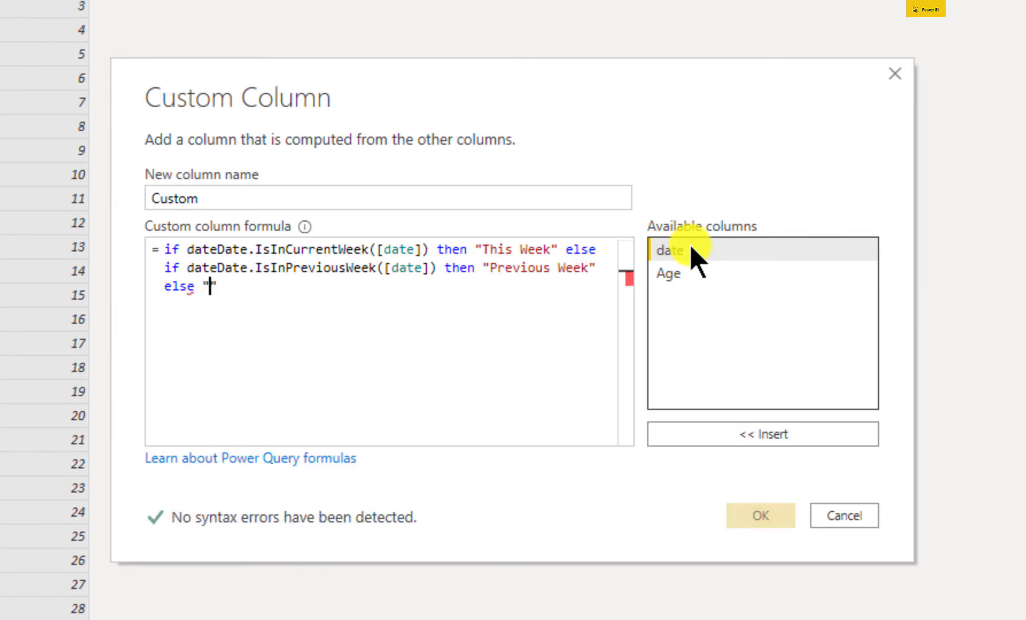
pyautogui.write('"')
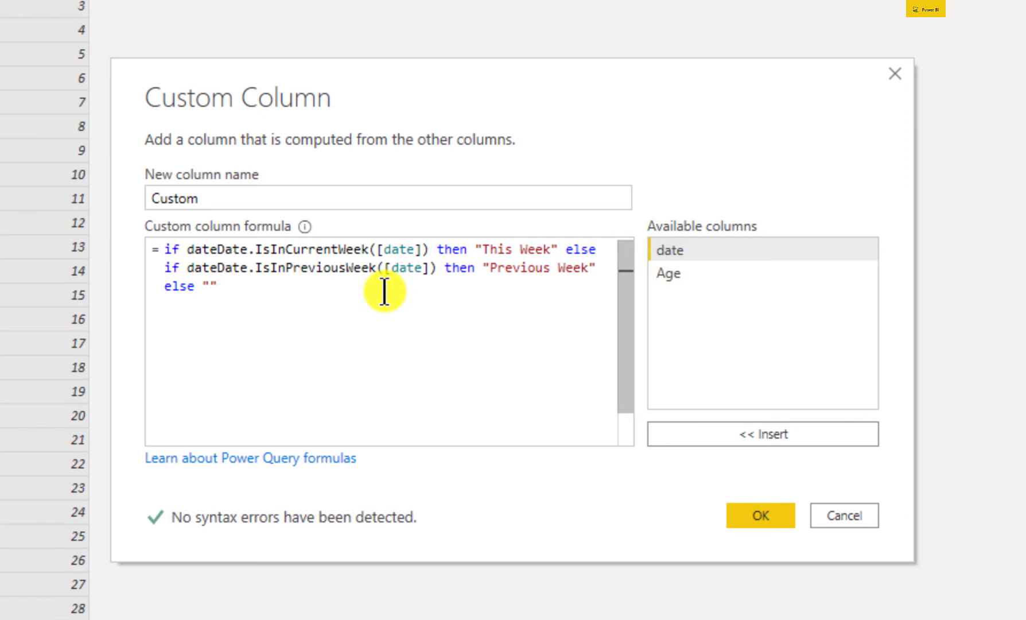
# - Delete the duplicated 'date' prefixes before both Date functions
pyautogui.click(217, 249)
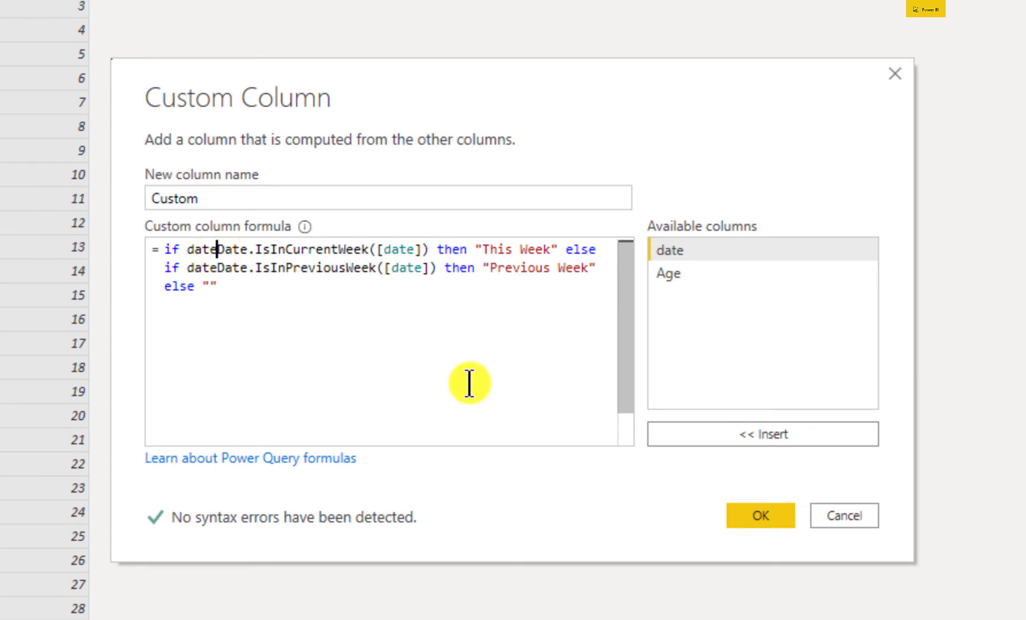
pyautogui.press('BackSpace')
pyautogui.press('BackSpace')
pyautogui.press('BackSpace')
pyautogui.press('BackSpace')
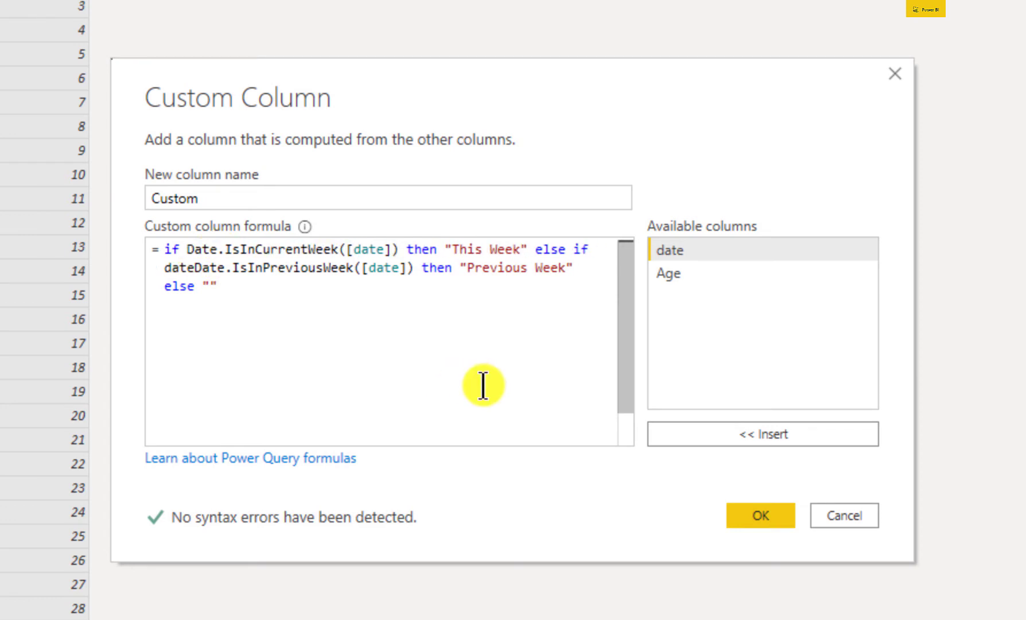
pyautogui.press('Down')
pyautogui.press('Right')
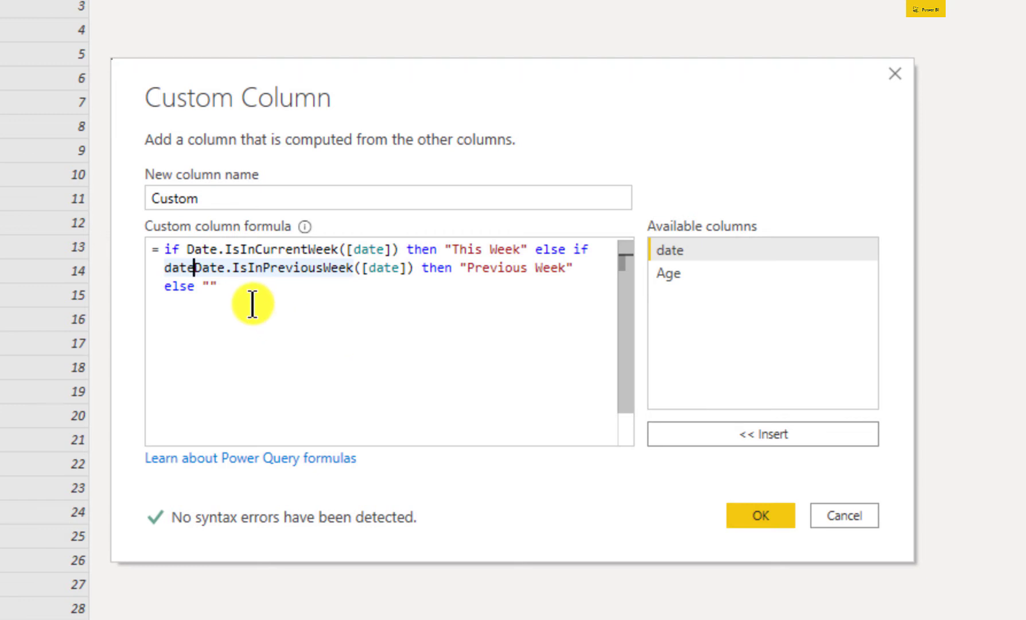
pyautogui.press('BackSpace')
pyautogui.press('BackSpace')
pyautogui.press('BackSpace')
pyautogui.press('BackSpace')
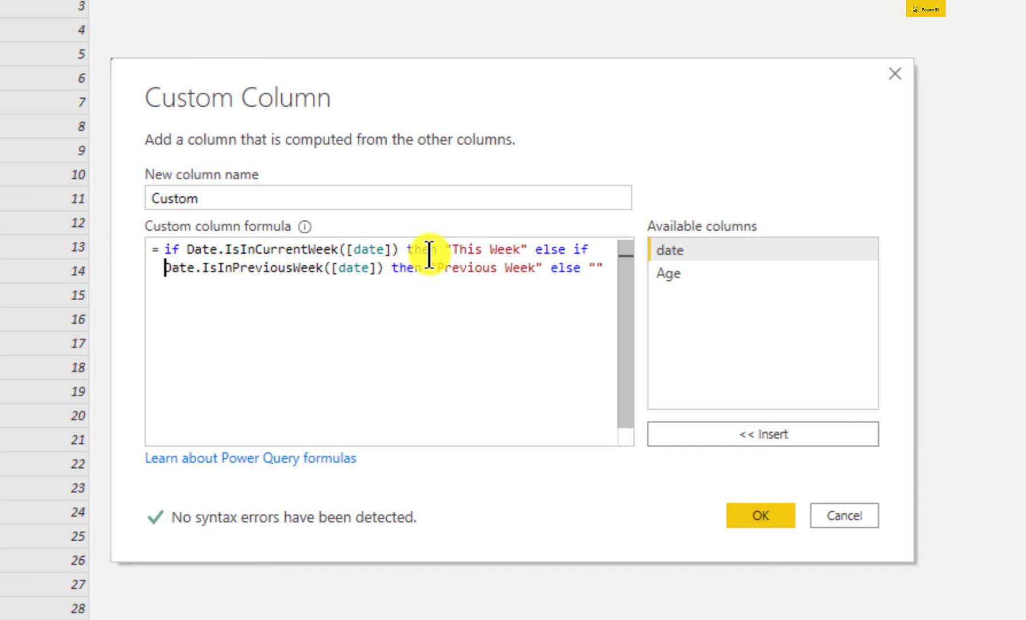
# - Add the condition Date.IsInPreviousNWeeks([date],4) then "4 weeks" after the final else
pyautogui.click(583, 265)
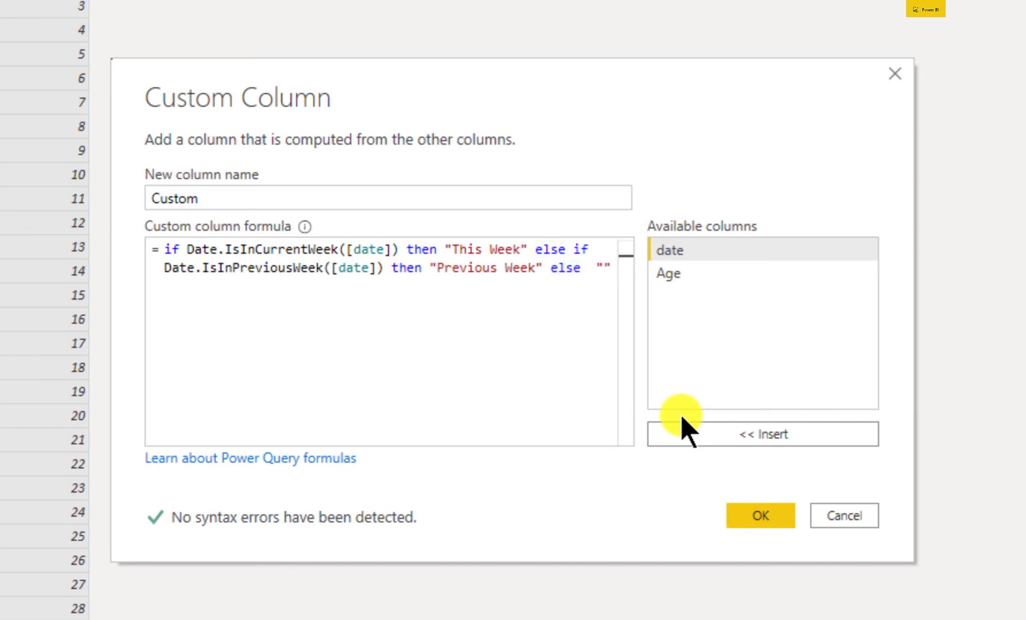
pyautogui.write('date')
pyautogui.write('.is')
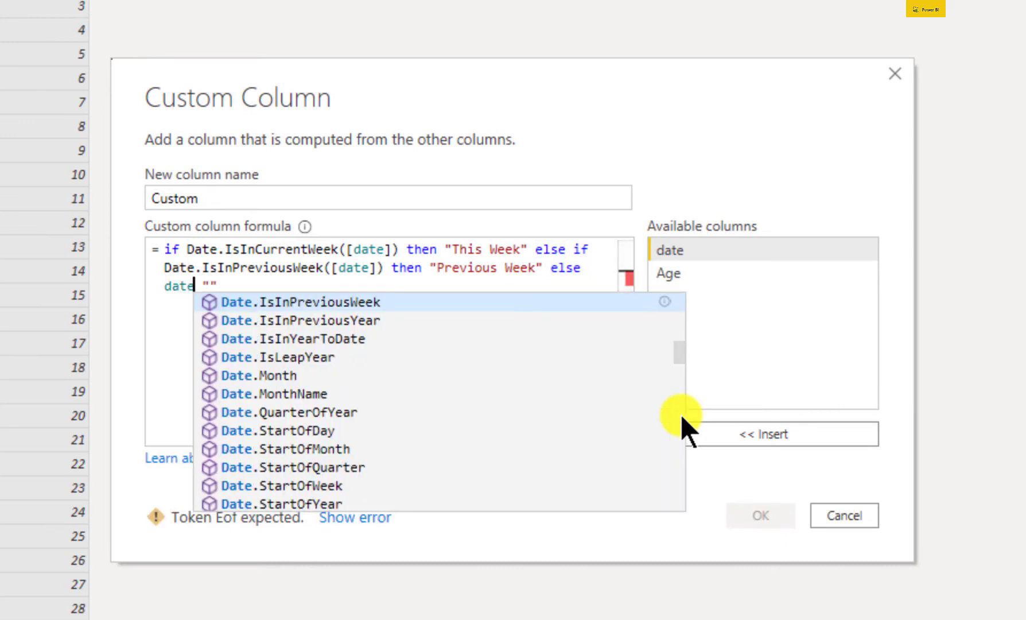
pyautogui.write('inprevi')
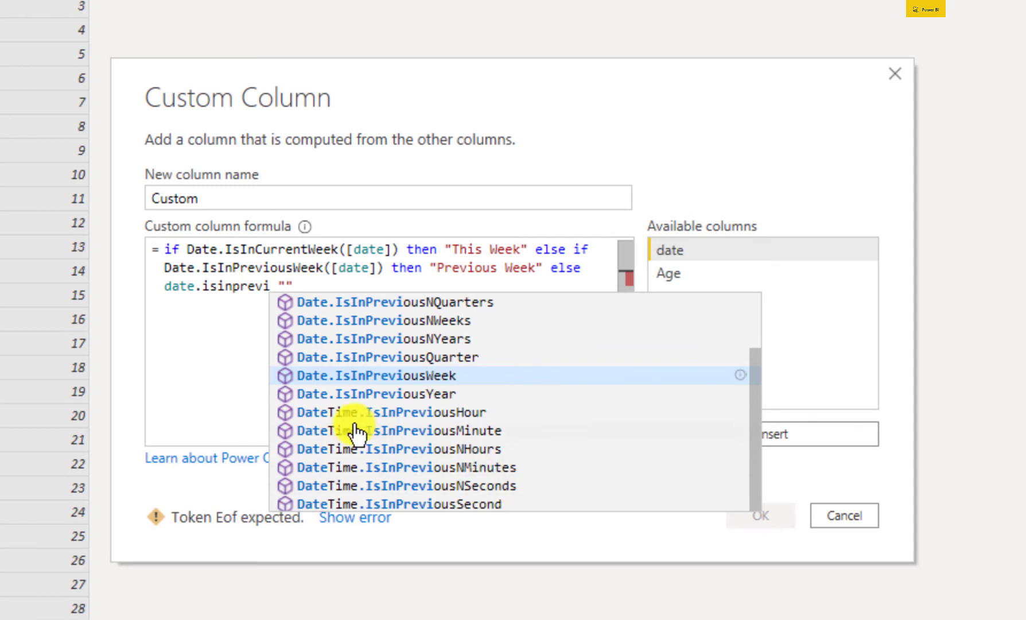
pyautogui.press('Escape')
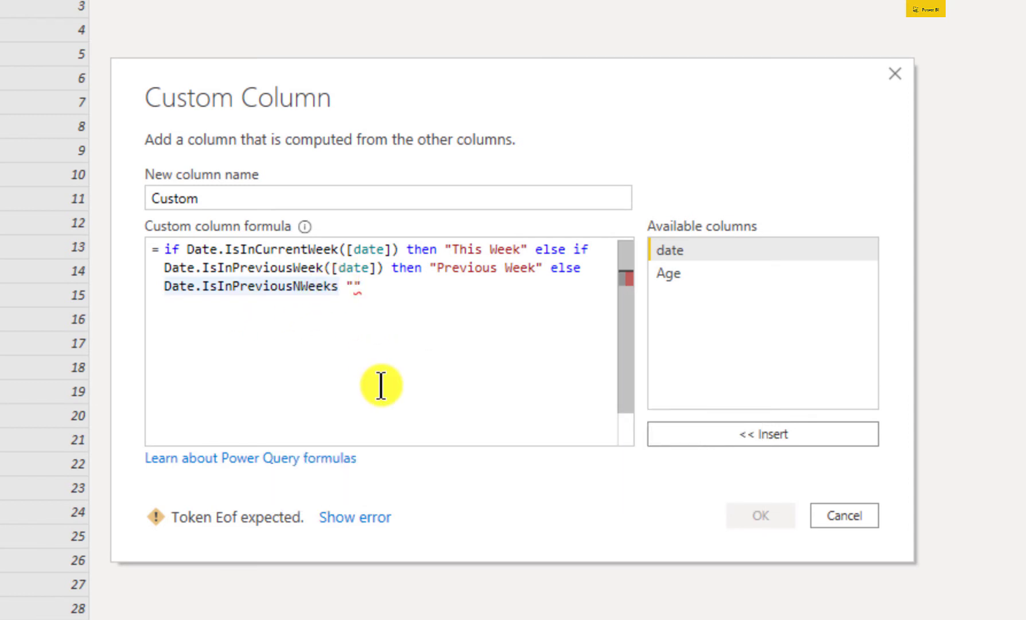
pyautogui.write('([d')
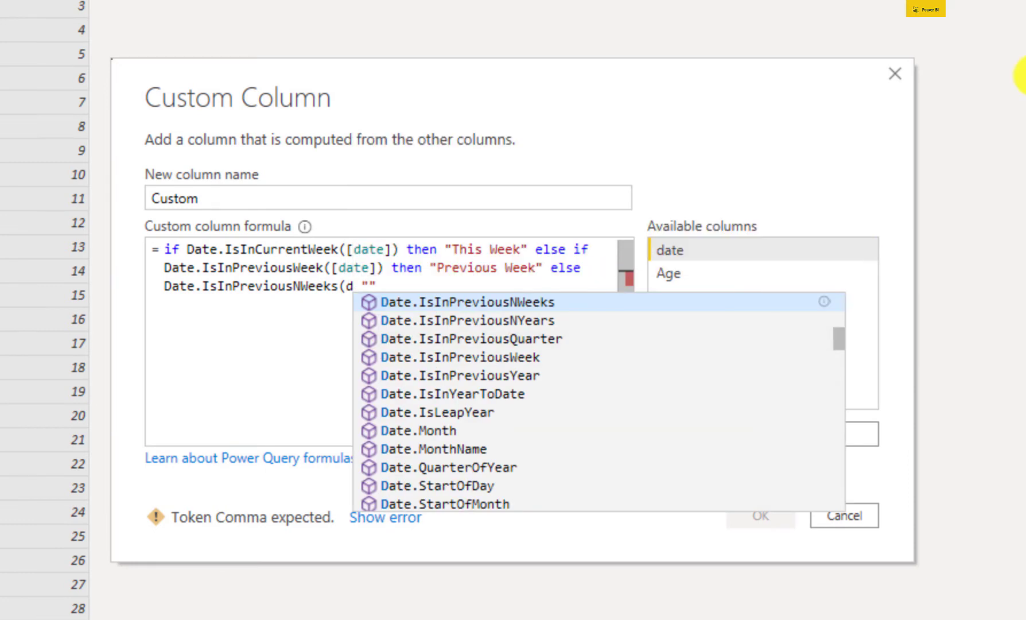
pyautogui.press('BackSpace')
pyautogui.doubleClick(726, 249)
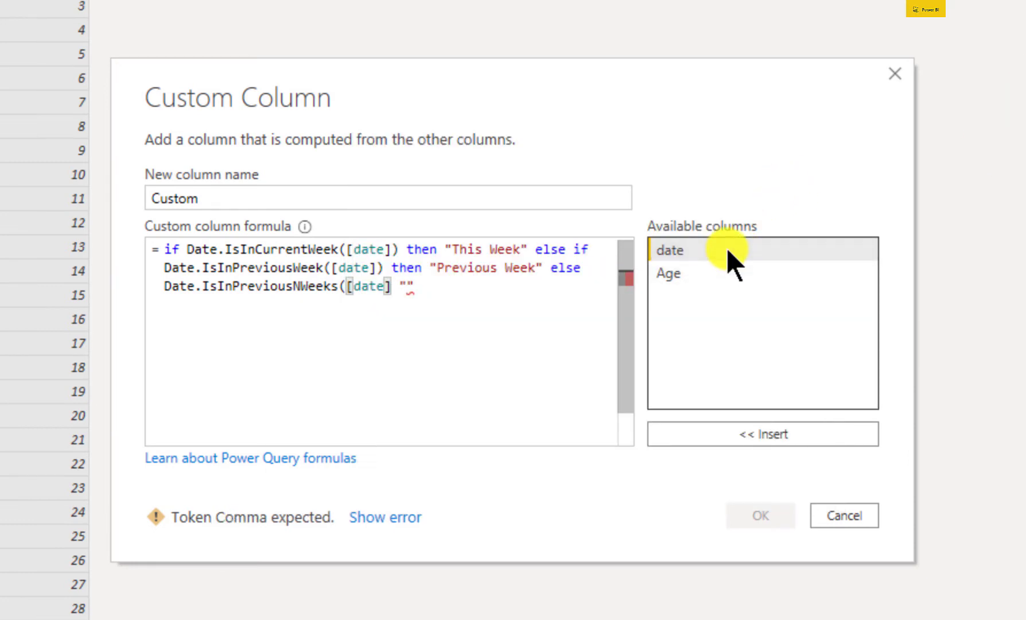
pyautogui.write(',')
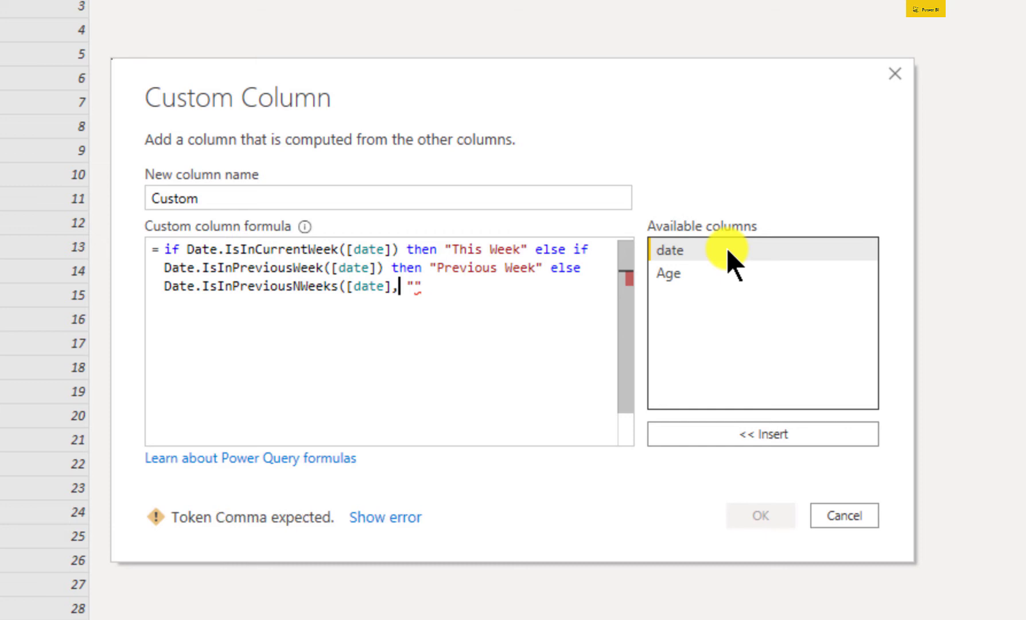
pyautogui.write('4) ')
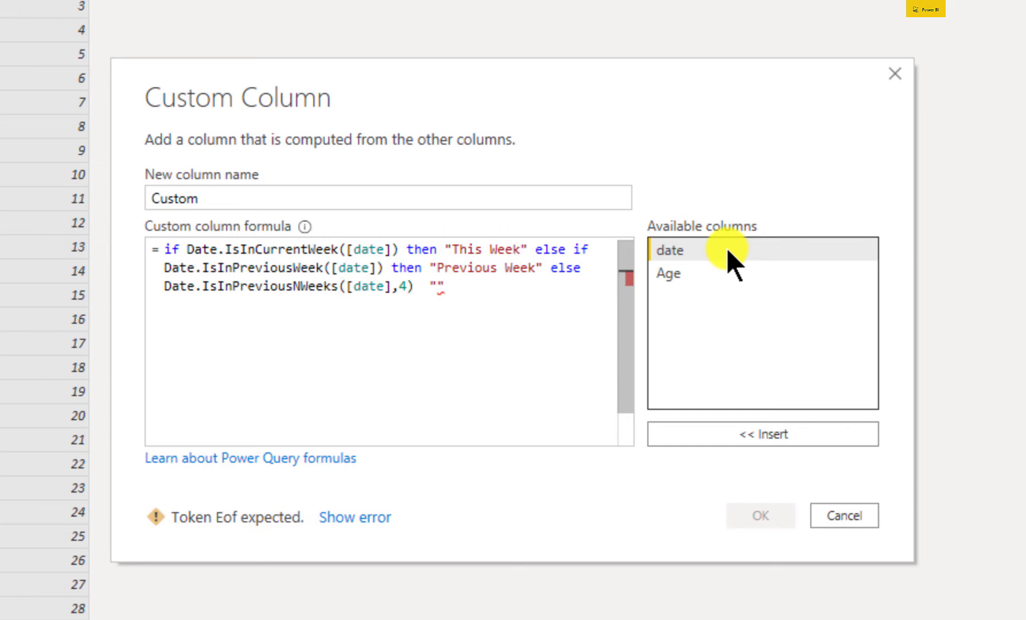
pyautogui.write('then 4 weeks')
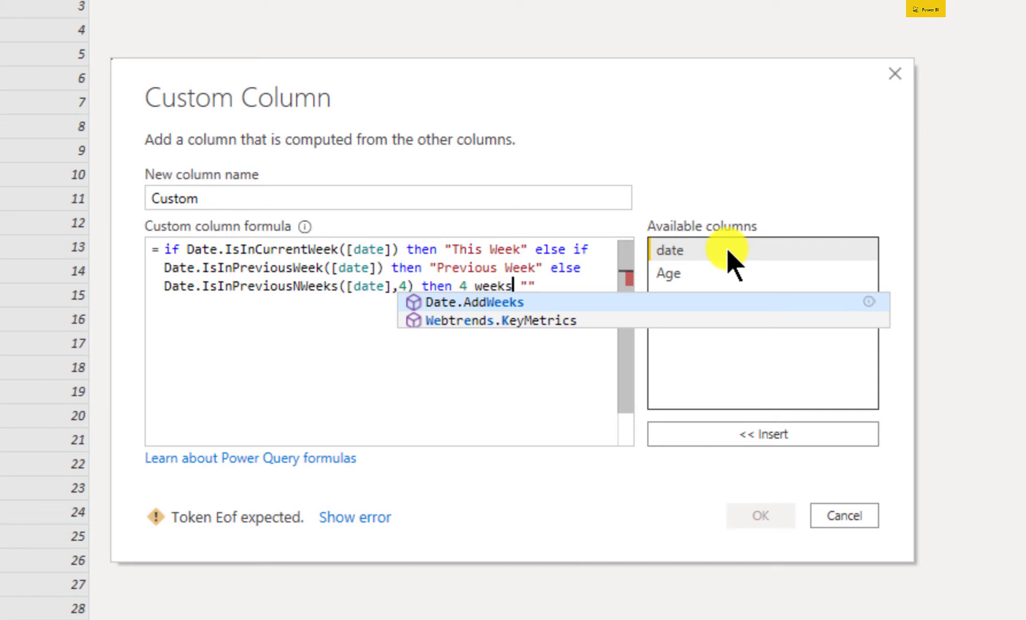
pyautogui.write('"')
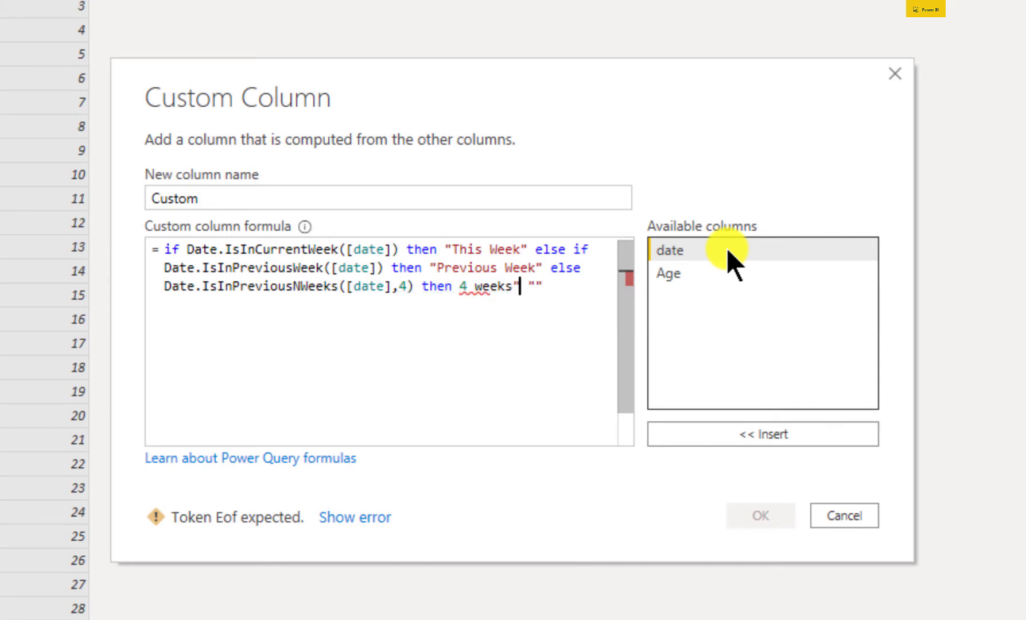
pyautogui.press('Left')
pyautogui.press('Left')
pyautogui.press('Left')
pyautogui.press('Left')
pyautogui.press('Left')
pyautogui.press('Left')
pyautogui.press('Left')
pyautogui.press('Left')
pyautogui.write('"')
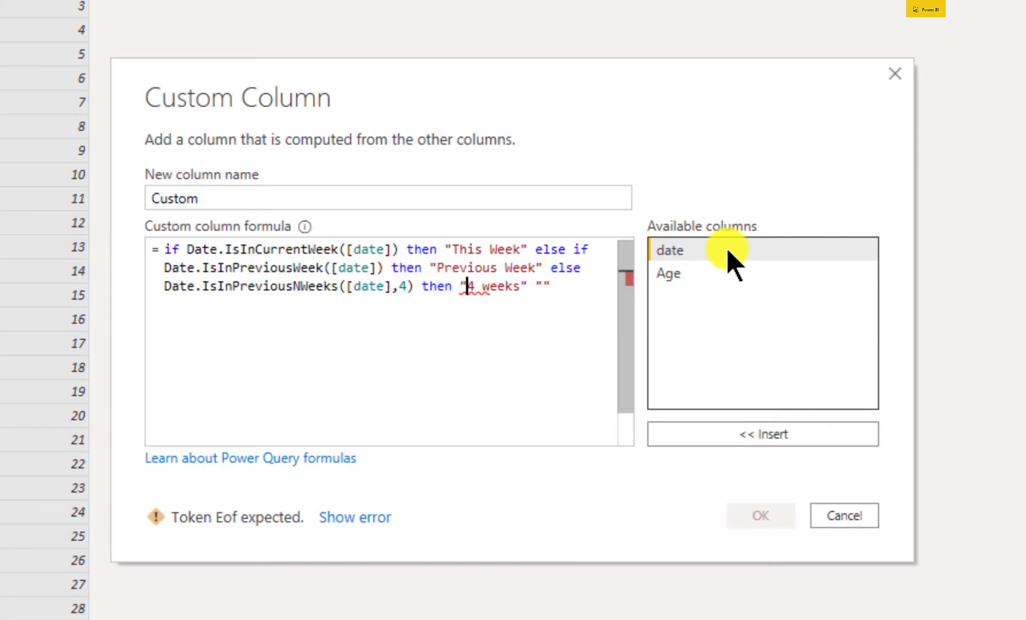
# - Insert 'if' after the second else to chain the 4-weeks check
pyautogui.click(443, 287)
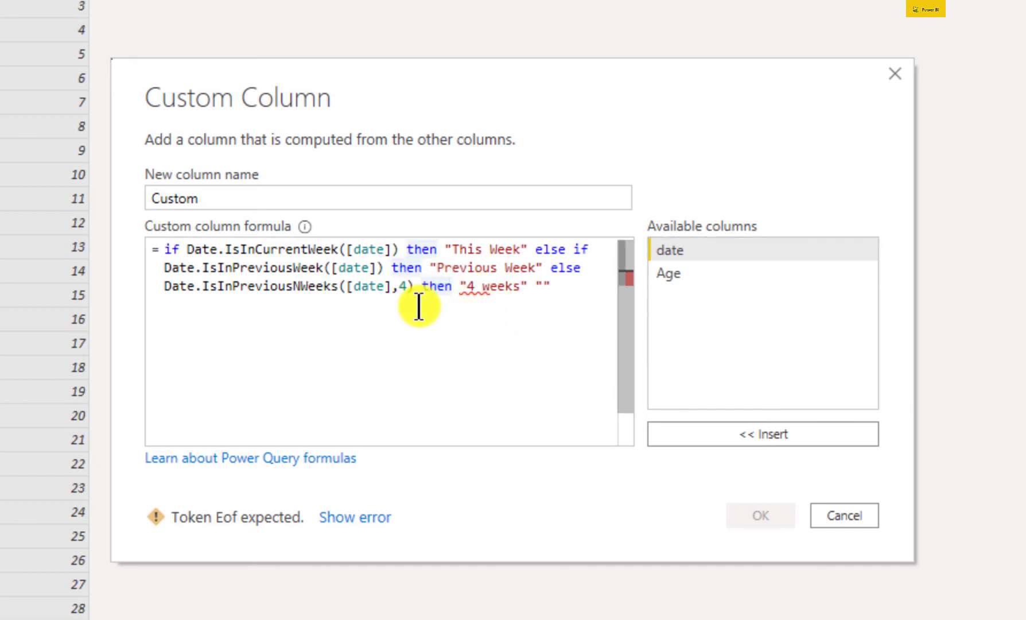
pyautogui.click(489, 330)
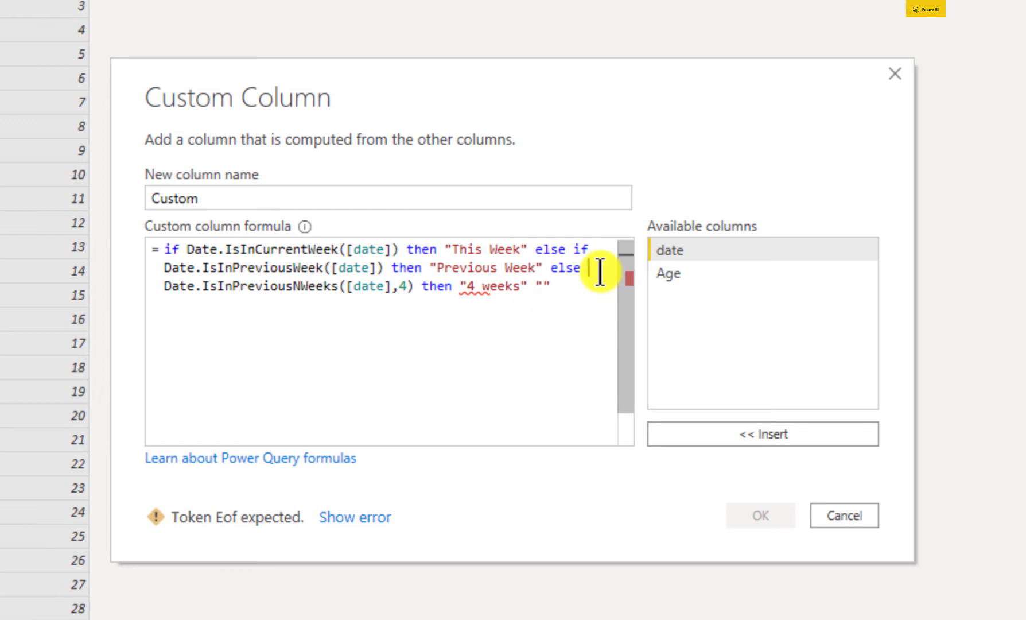
pyautogui.press('Home')
pyautogui.write('if')
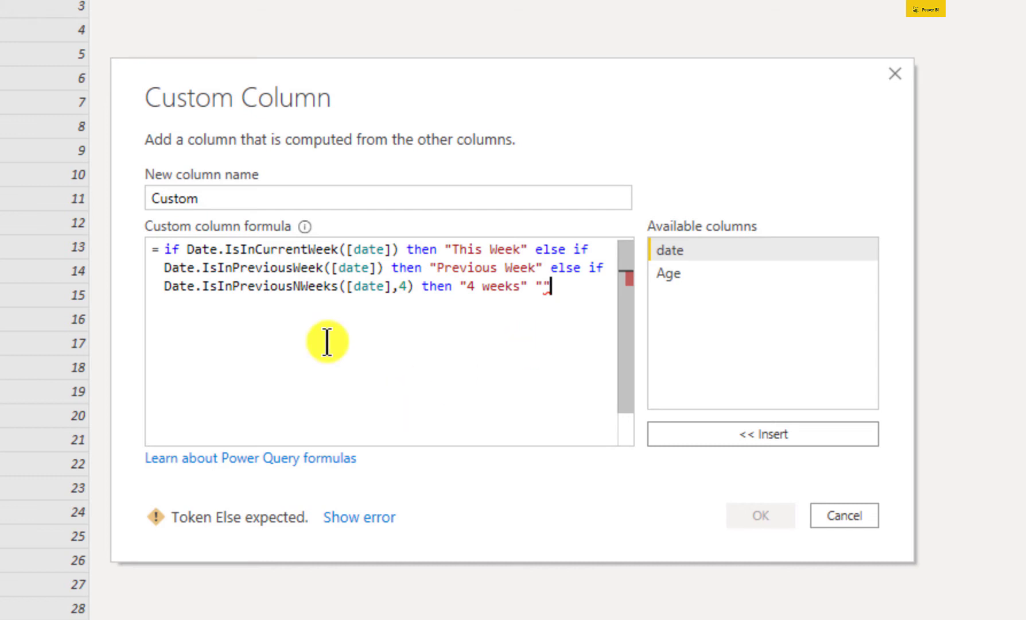
pyautogui.doubleClick(307, 268)
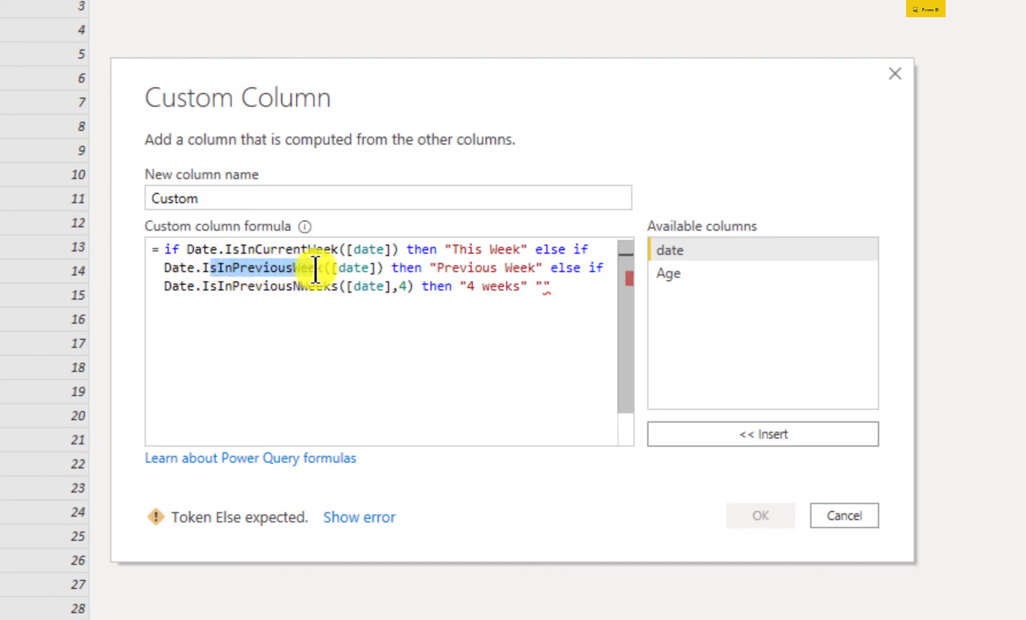
pyautogui.click(313, 314)
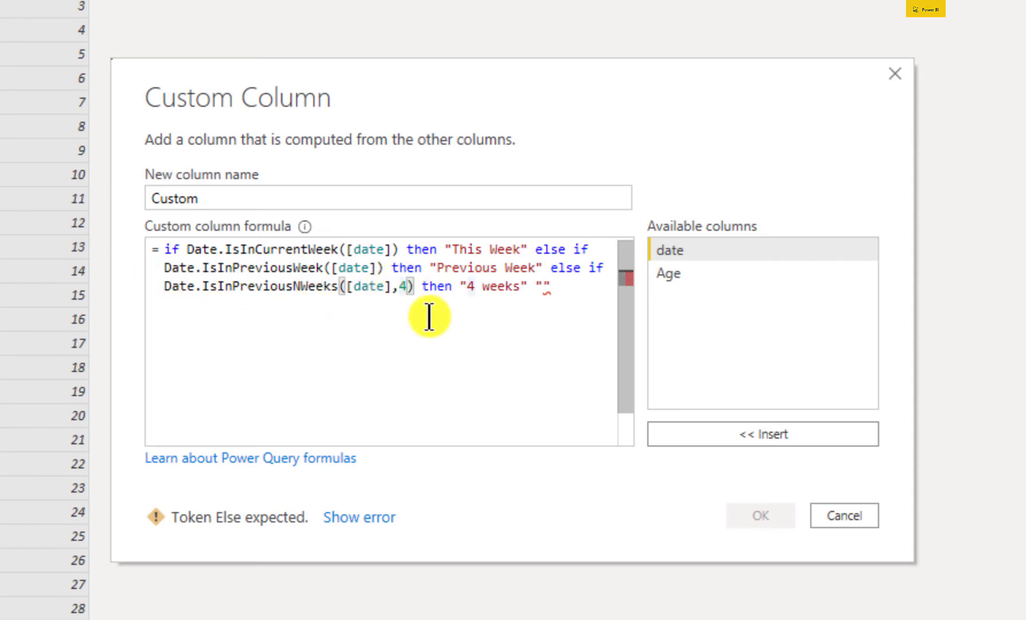
pyautogui.click(407, 286)
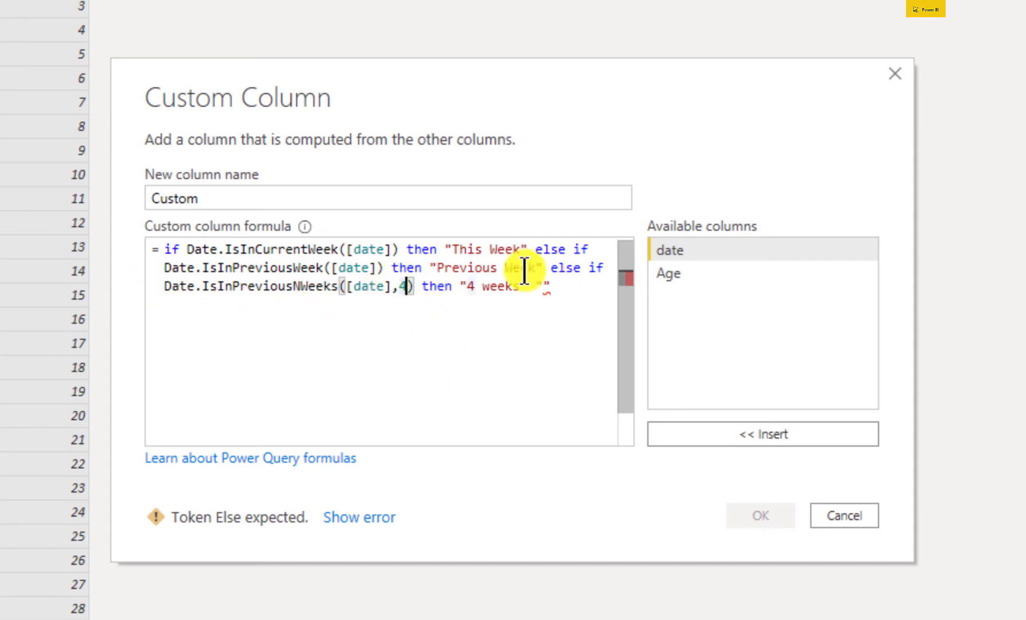
# - Remove the 4-weeks branch so the formula ends with else "" after "Previous Week"
pyautogui.moveTo(551, 267); pyautogui.dragTo(417, 290)
pyautogui.press('Delete')
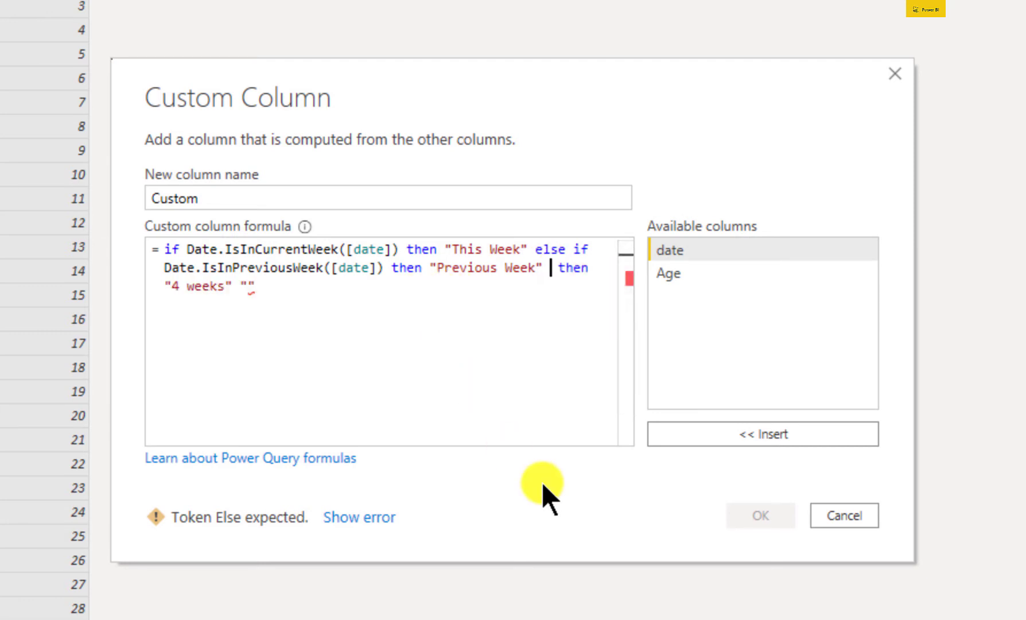
pyautogui.press('Delete')
pyautogui.press('Delete')
pyautogui.press('Delete')
pyautogui.press('Delete')
pyautogui.press('Delete')
pyautogui.press('Delete')
pyautogui.press('Delete')
pyautogui.press('Delete')
pyautogui.press('Delete')
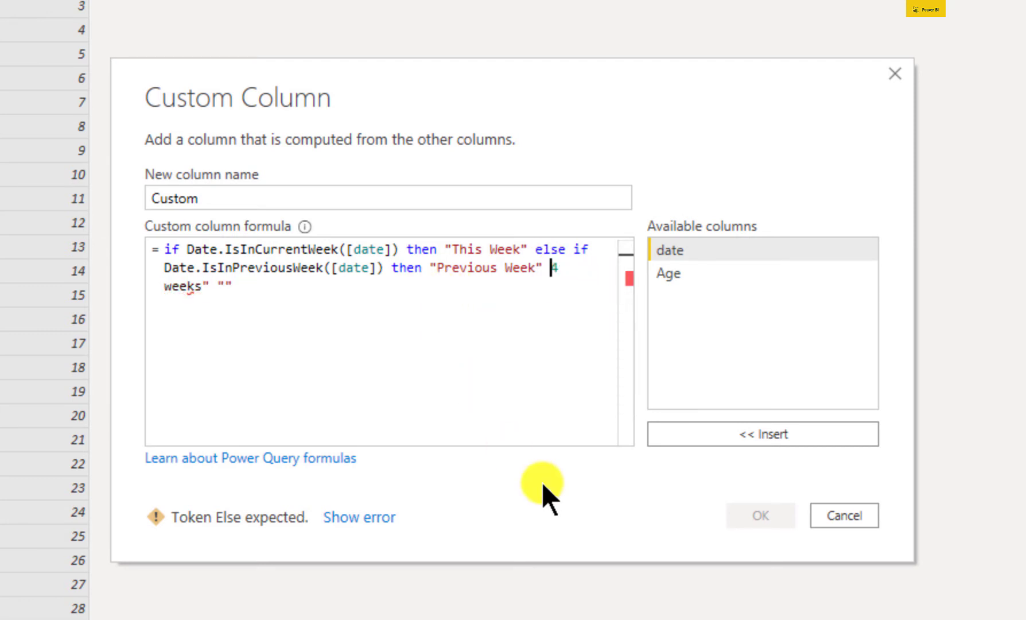
pyautogui.press('Delete')
pyautogui.press('Delete')
pyautogui.press('Delete')
pyautogui.press('Delete')
pyautogui.press('Delete')
pyautogui.press('Delete')
pyautogui.press('Delete')
pyautogui.press('Delete')
pyautogui.press('Delete')
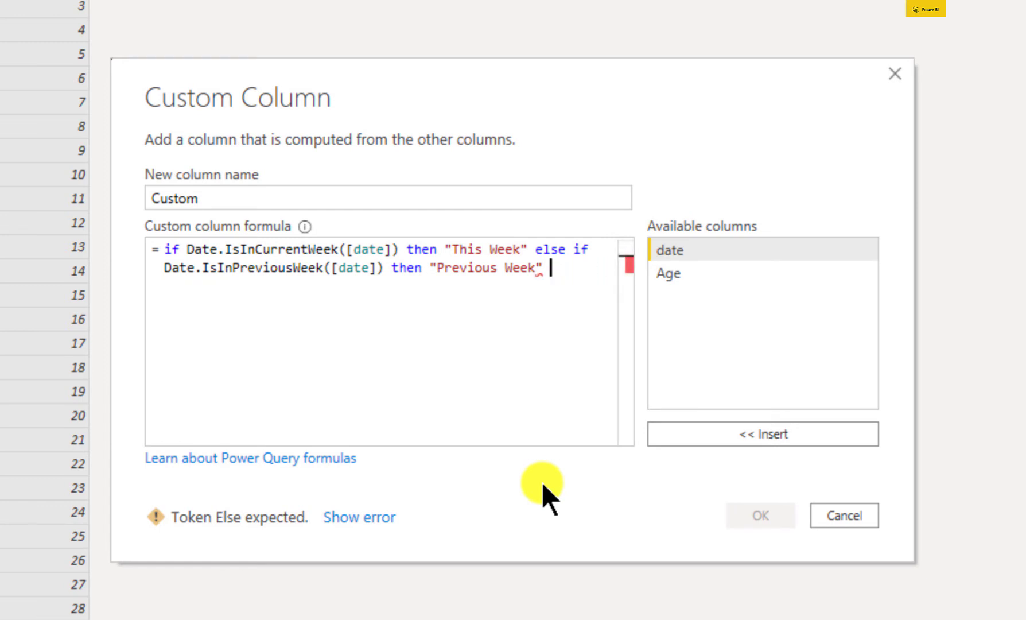
pyautogui.write('rel')
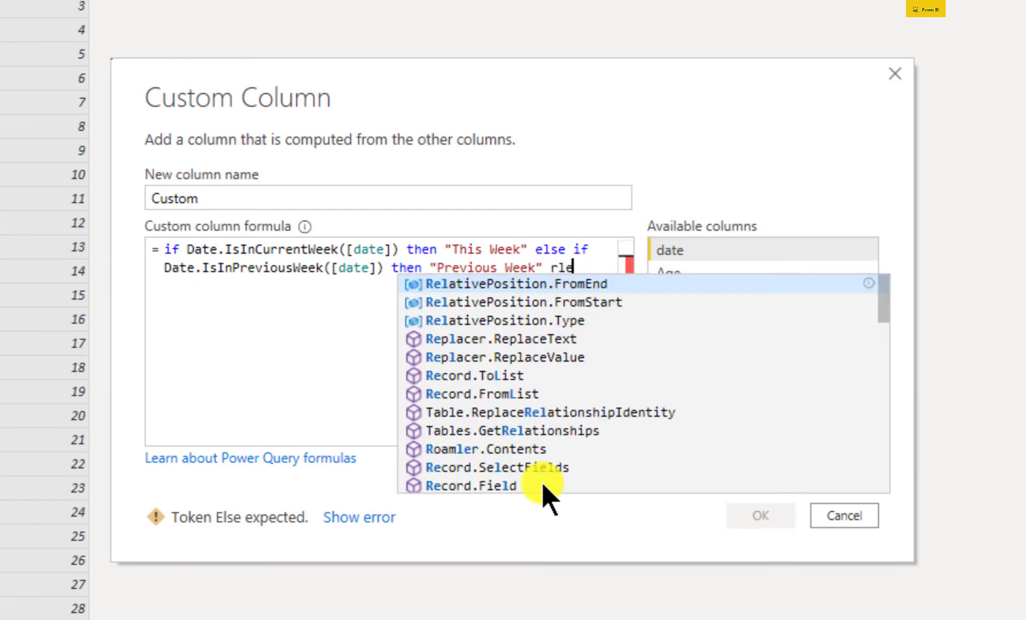
pyautogui.press('BackSpace')
pyautogui.press('BackSpace')
pyautogui.press('BackSpace')
pyautogui.write('else ""')
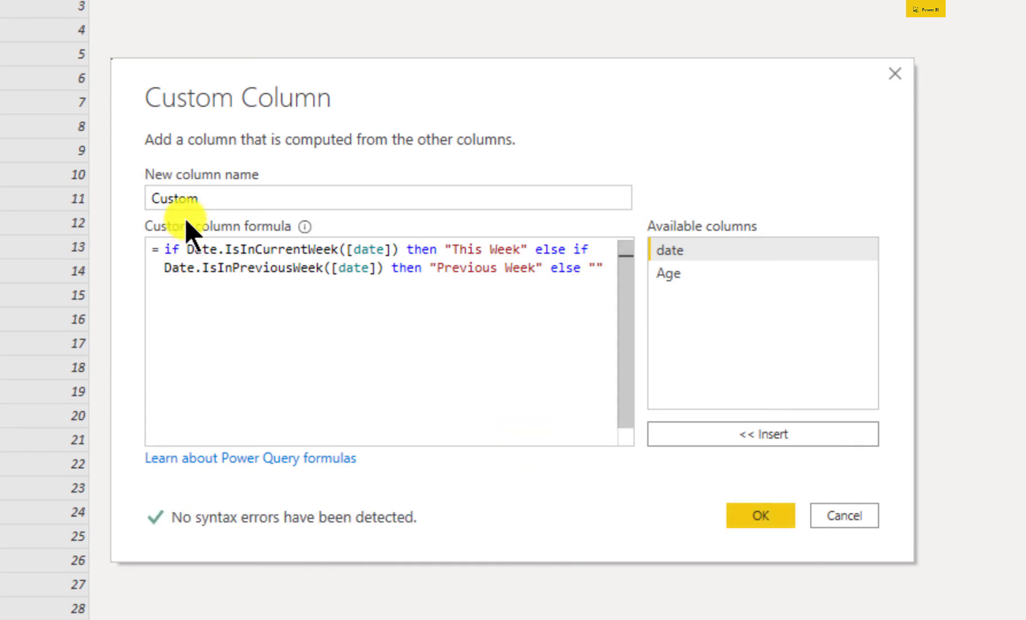
# - Name the new column 'PW / CW Slicer'
pyautogui.doubleClick(186, 200)
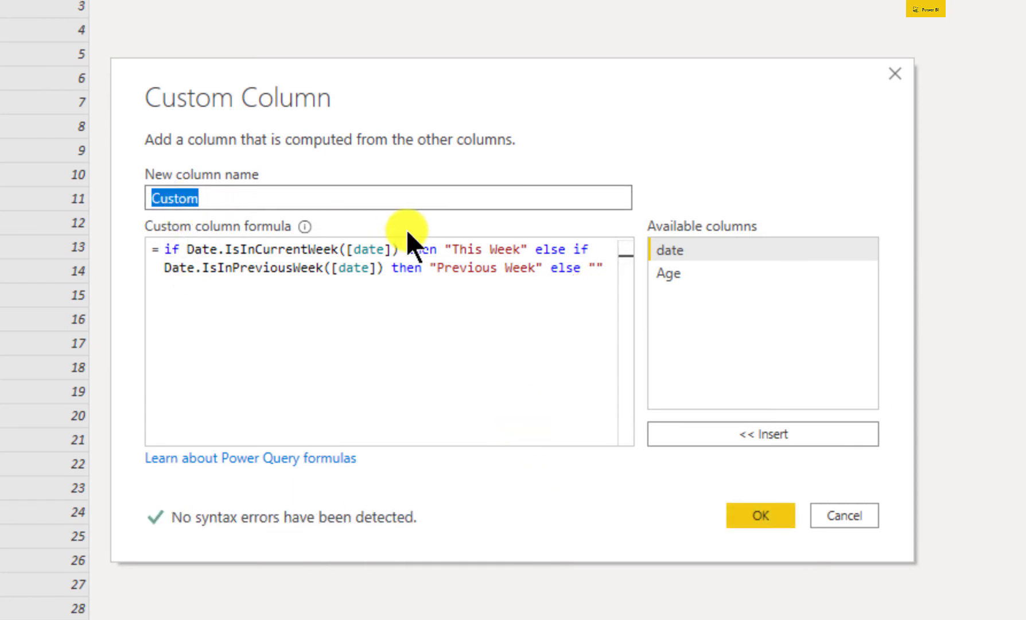
pyautogui.write('PW / CW ')
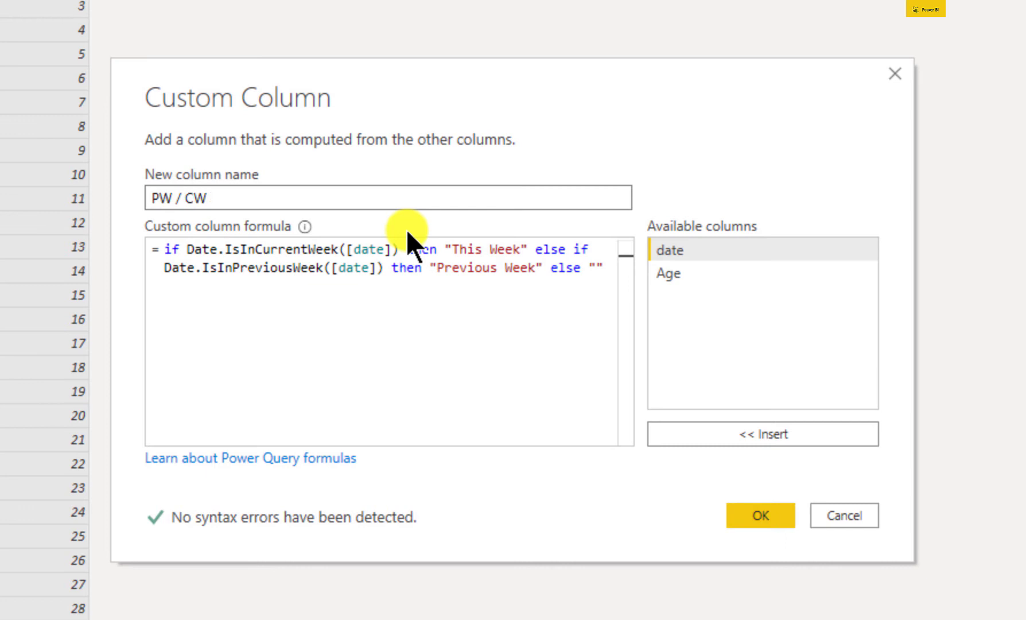
pyautogui.write('Sloce')
pyautogui.press('BackSpace')
pyautogui.press('BackSpace')
pyautogui.press('BackSpace')
pyautogui.write('icer')
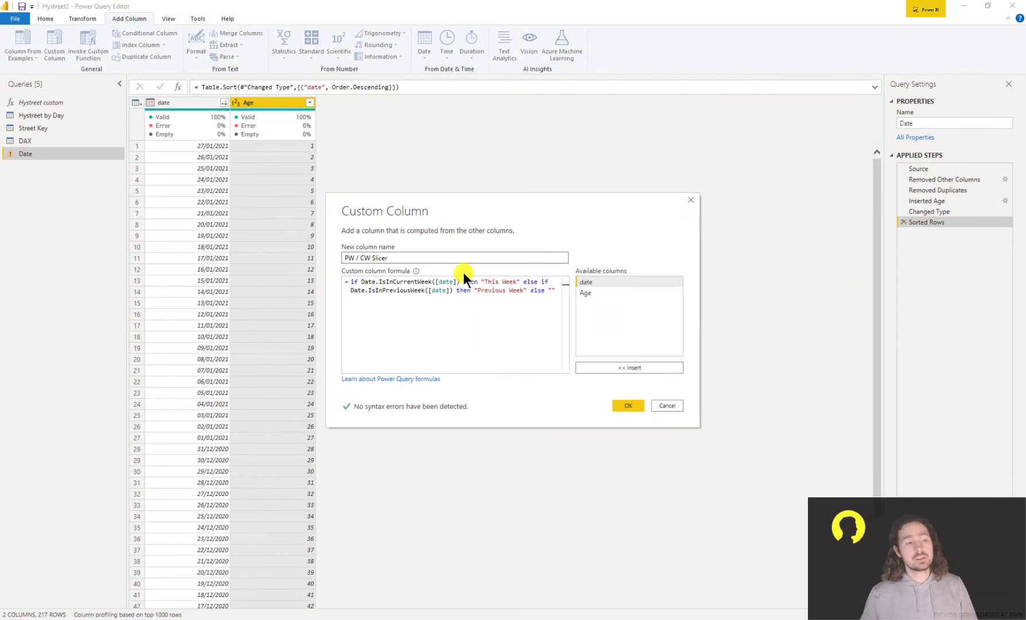
# - Add the PW / CW Slicer column and check its This Week and Previous Week cells
pyautogui.click(639, 410)
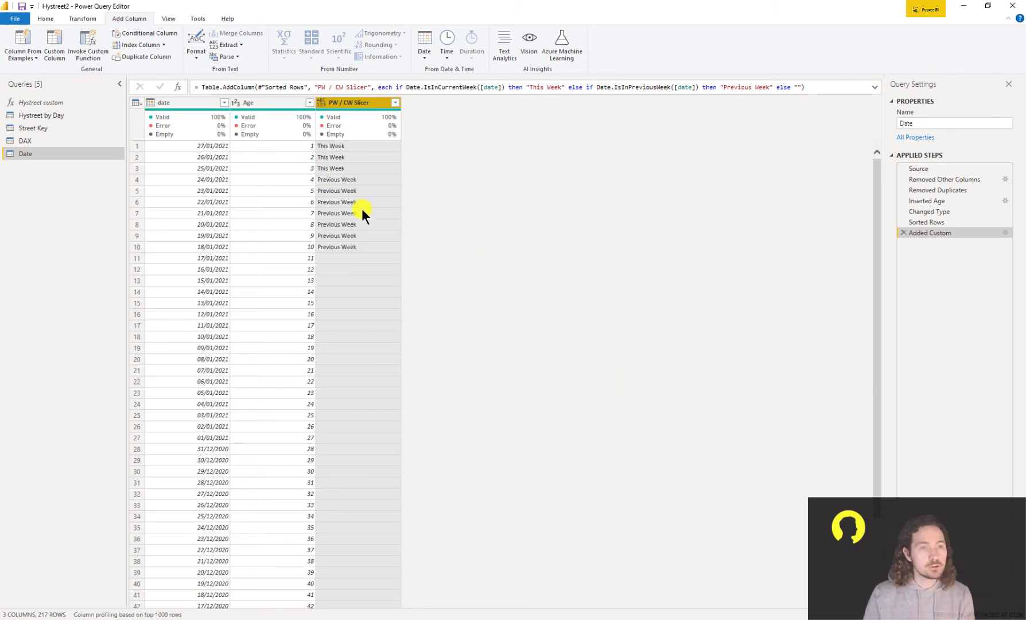
pyautogui.click(345, 144)
pyautogui.click(370, 190)
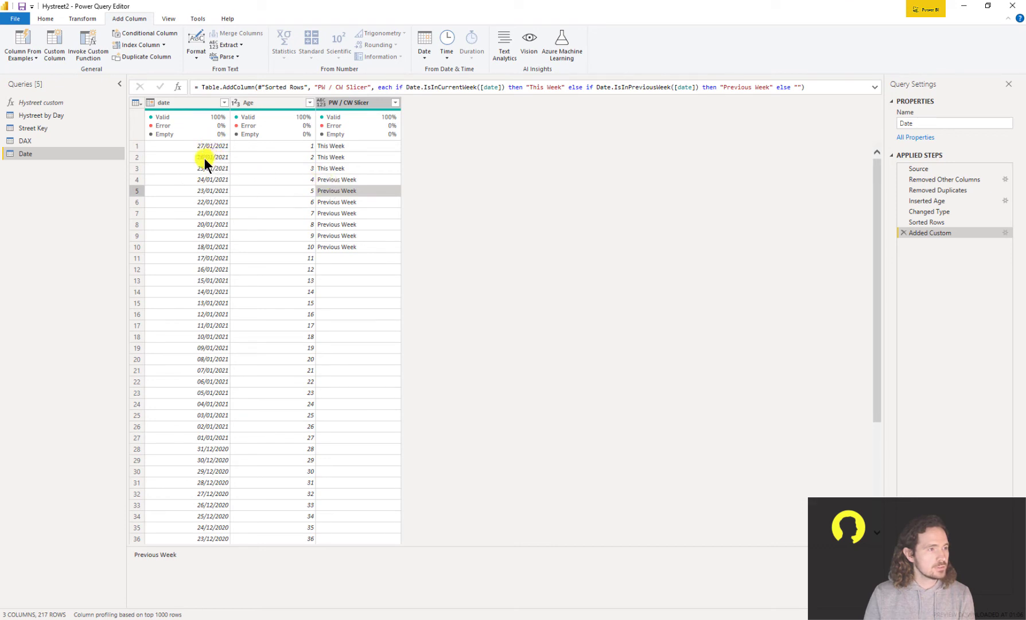
pyautogui.click(338, 159)
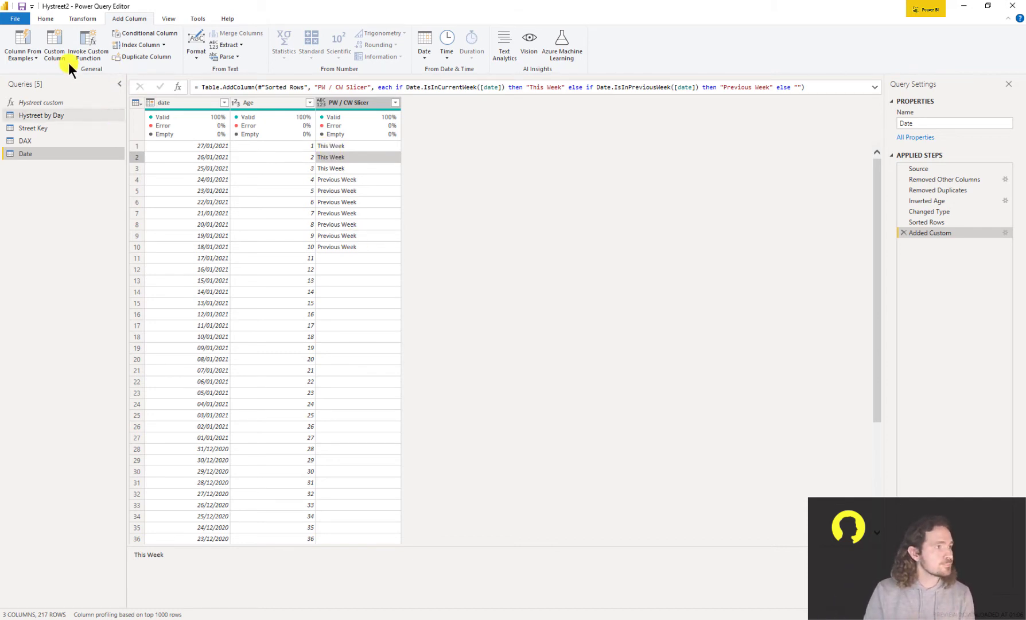
pyautogui.click(44, 20)
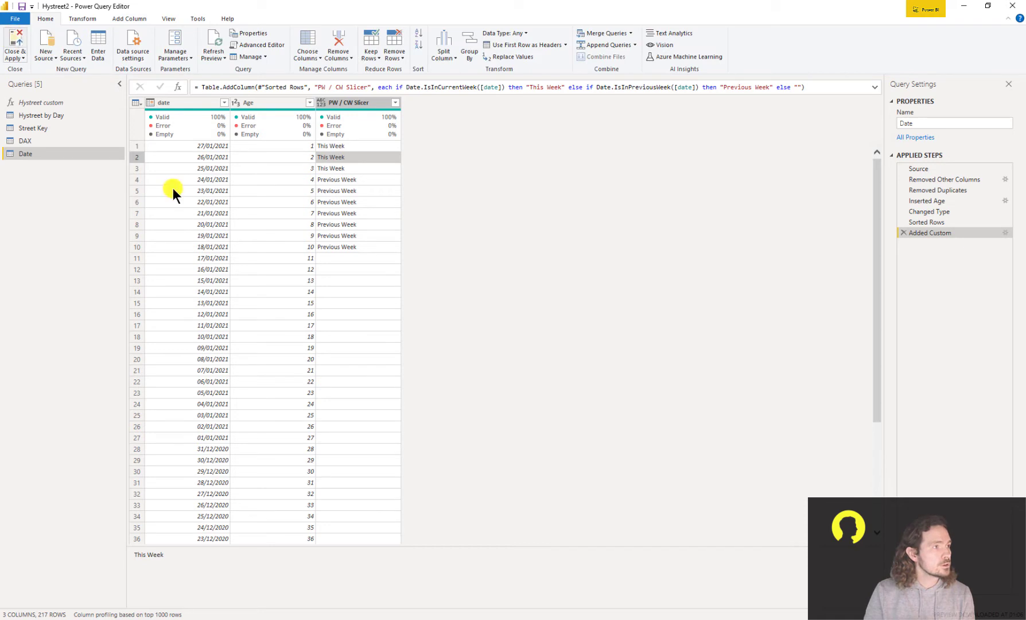
# - Apply changes, add and narrow a PW / CW Slicer slicer, then reopen the Date query
pyautogui.hotkey('alt', 'Tab')
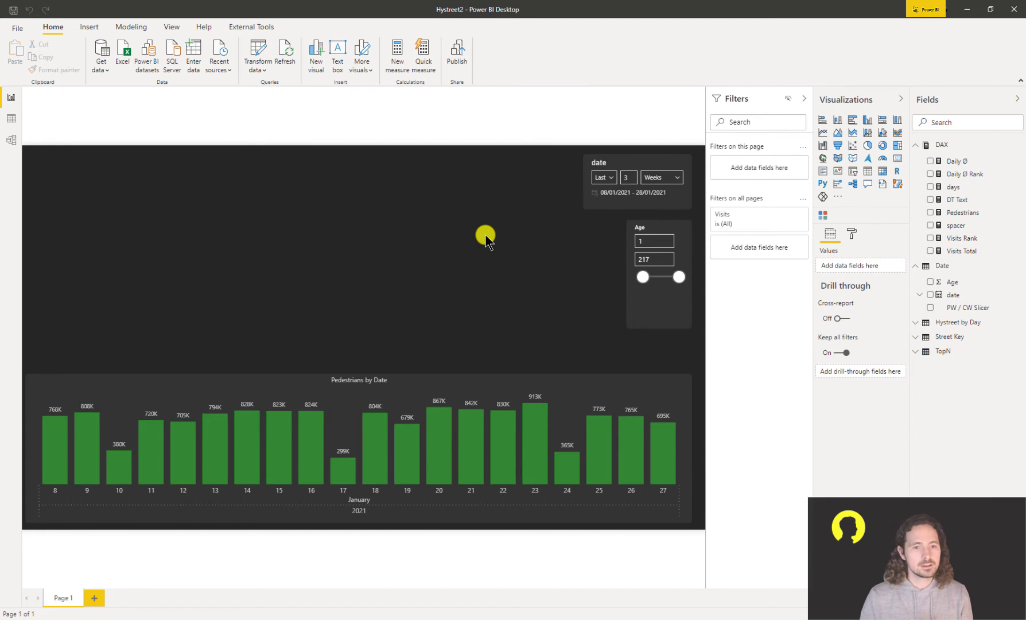
pyautogui.click(930, 307)
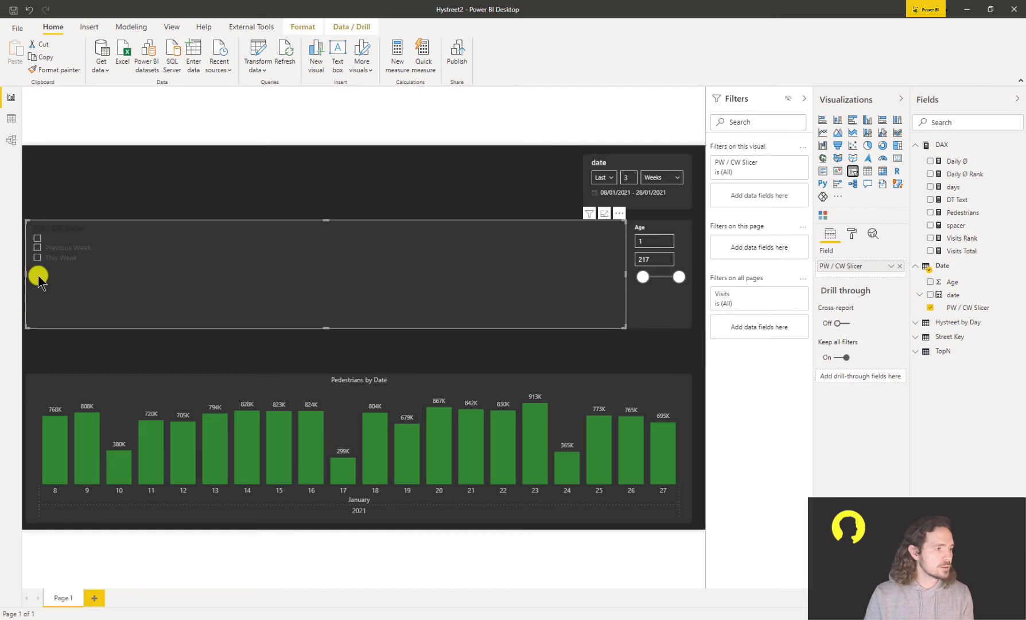
pyautogui.moveTo(38, 275); pyautogui.dragTo(300, 270)
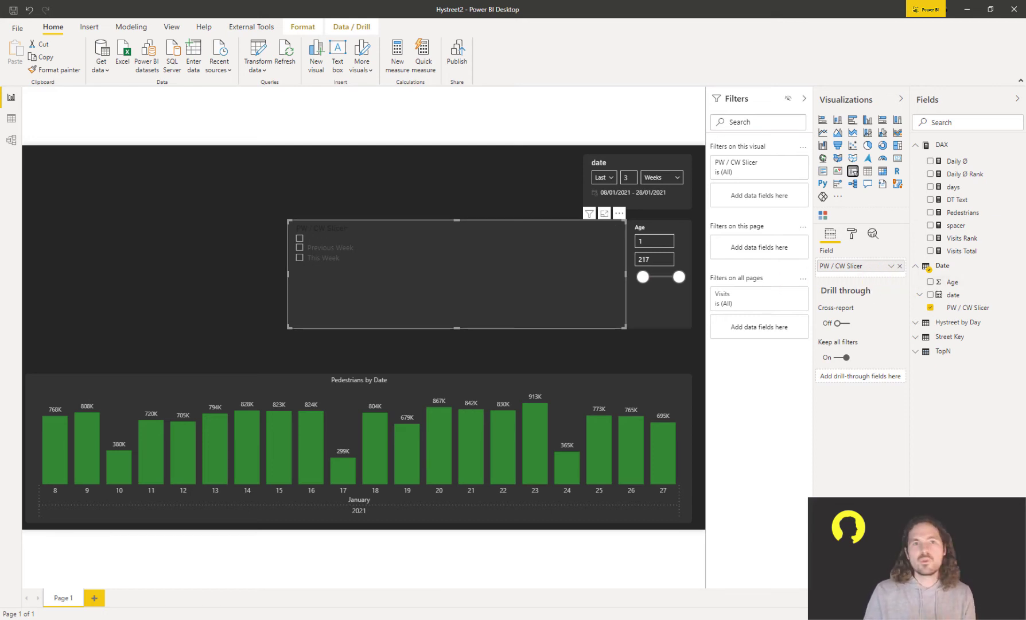
pyautogui.rightClick(939, 266)
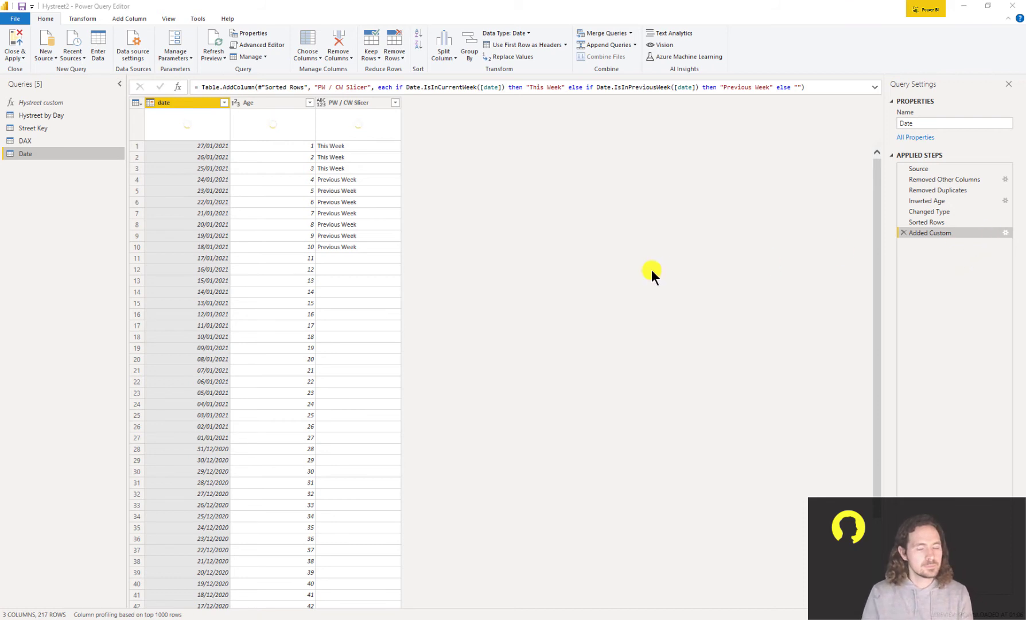
# - Change the Added Custom step's final else label from blank to "The Rest"
pyautogui.click(1004, 233)
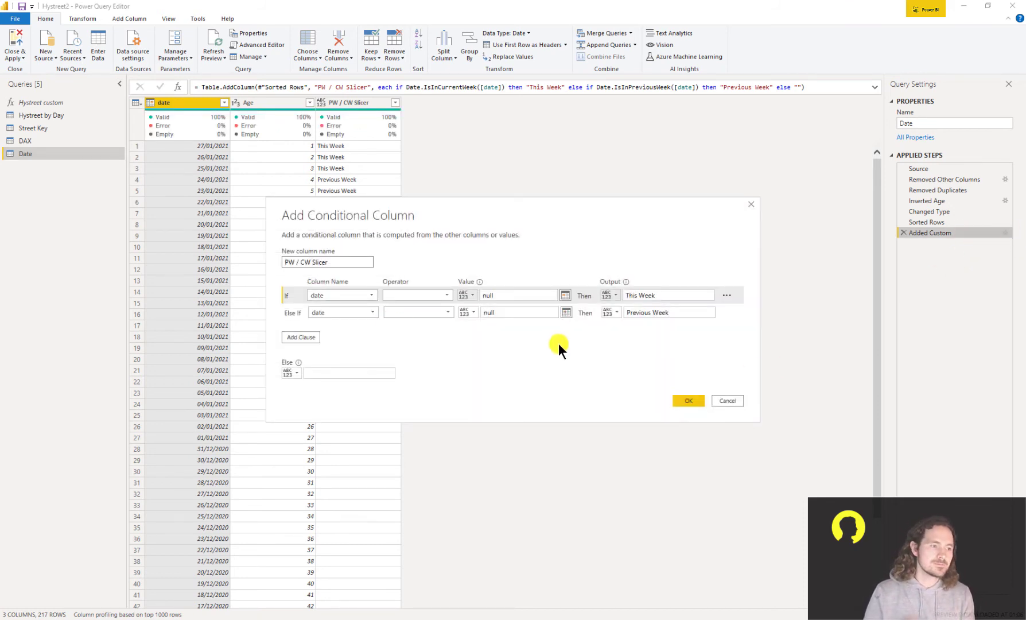
pyautogui.click(717, 403)
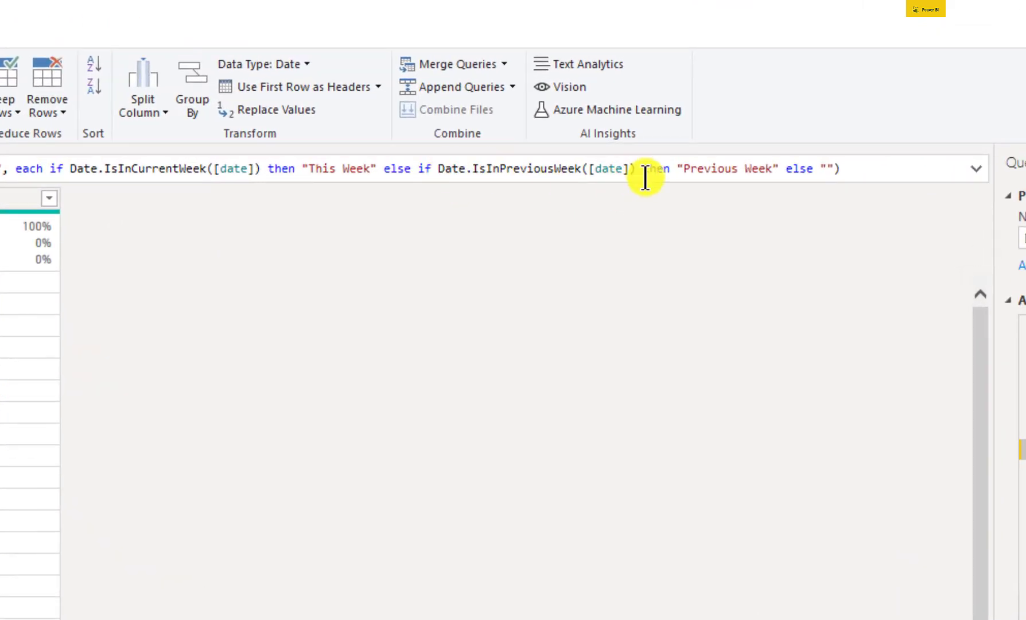
pyautogui.click(826, 168)
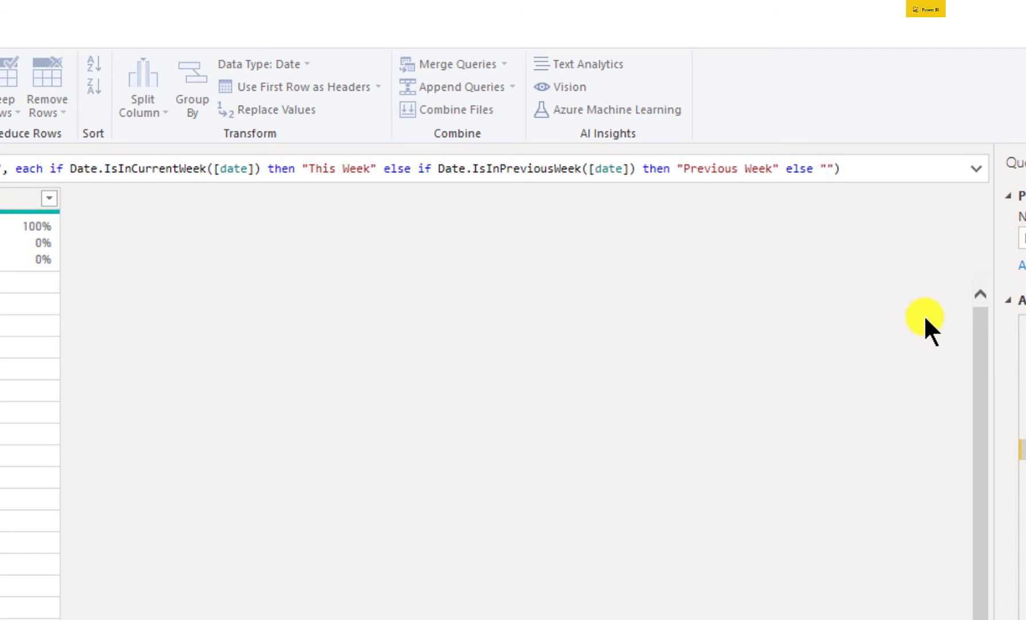
pyautogui.write('Te')
pyautogui.press('BackSpace')
pyautogui.write('he Rest')
pyautogui.press('Return')
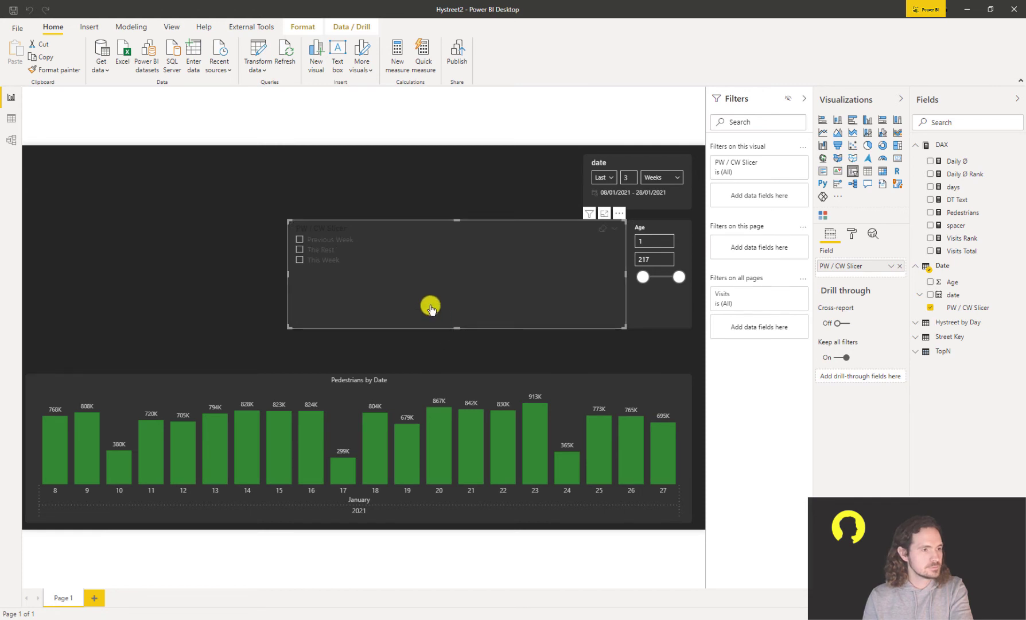
# - Set the slicer's item and header font colours to white
pyautogui.click(856, 236)
pyautogui.click(852, 333)
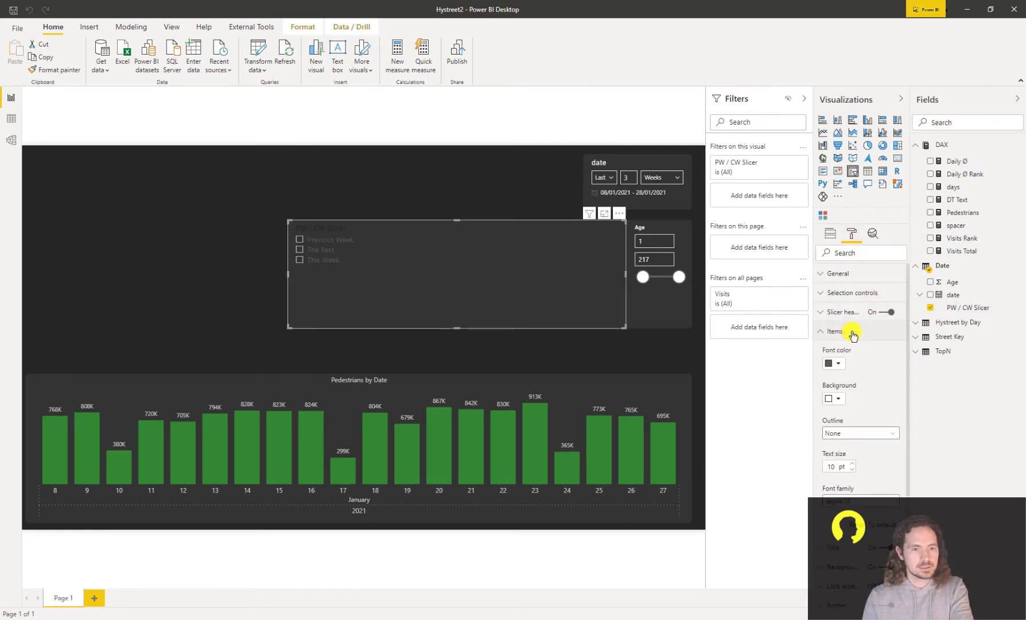
pyautogui.click(835, 364)
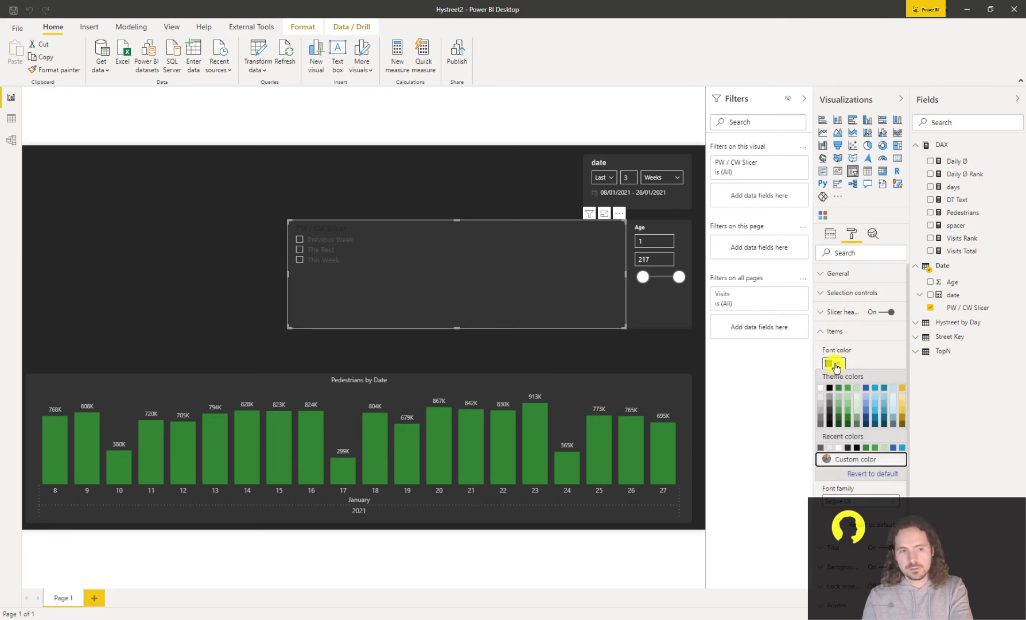
pyautogui.click(820, 398)
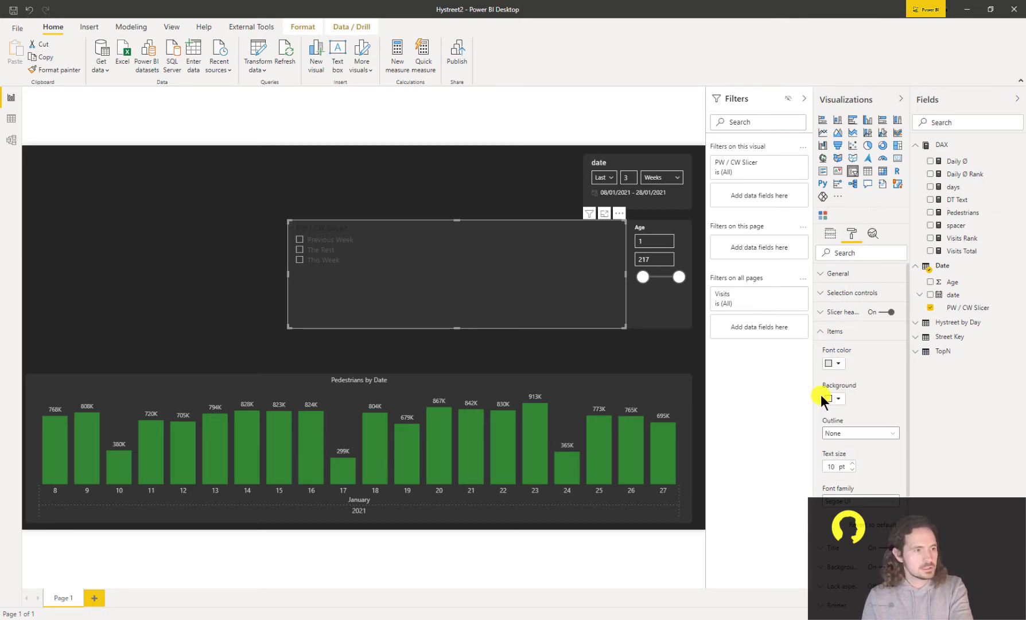
pyautogui.click(827, 312)
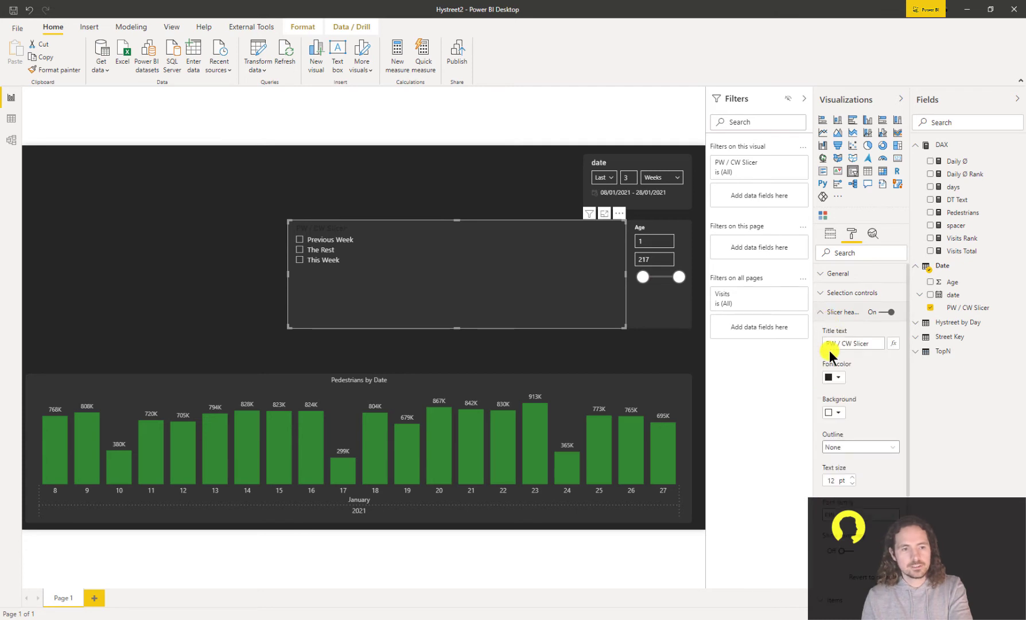
pyautogui.click(830, 378)
pyautogui.click(821, 401)
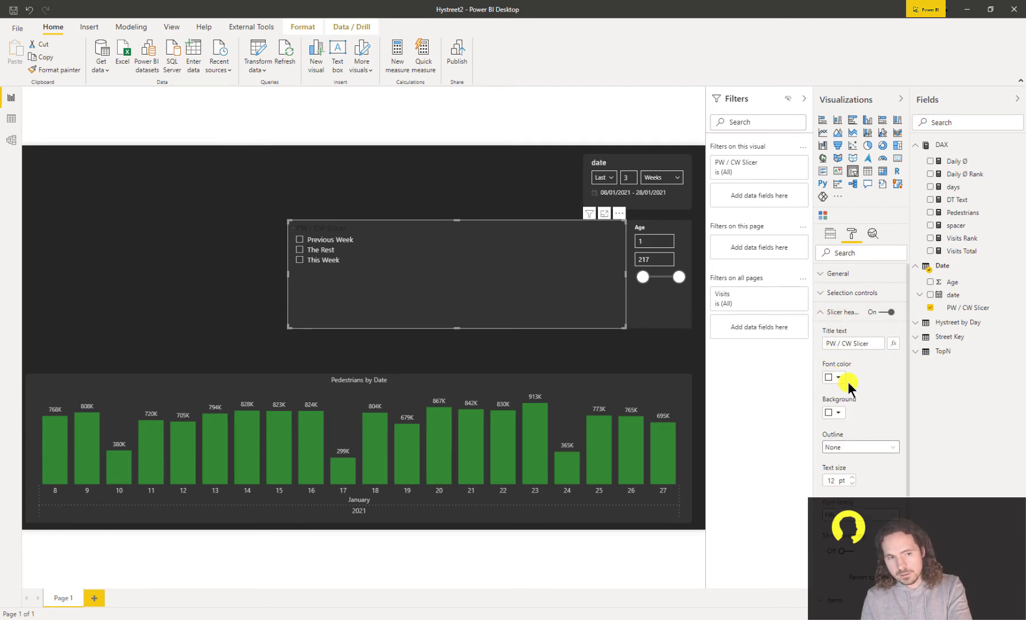
pyautogui.click(460, 287)
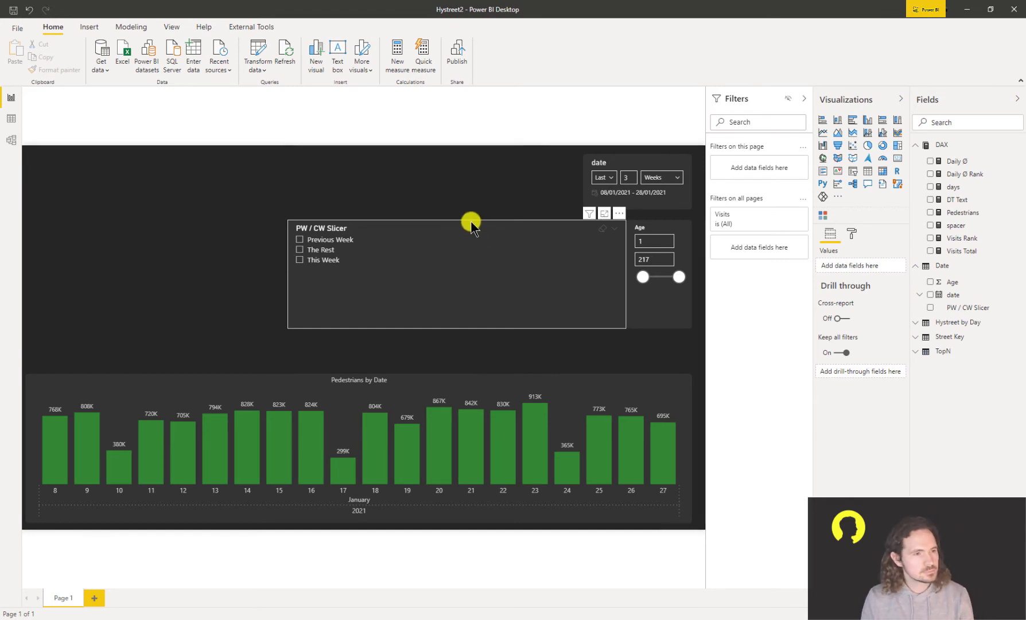
# - Move the PW / CW Slicer up-left, then test This Week, The Rest and Previous Week on the chart
pyautogui.moveTo(470, 221); pyautogui.dragTo(415, 175)
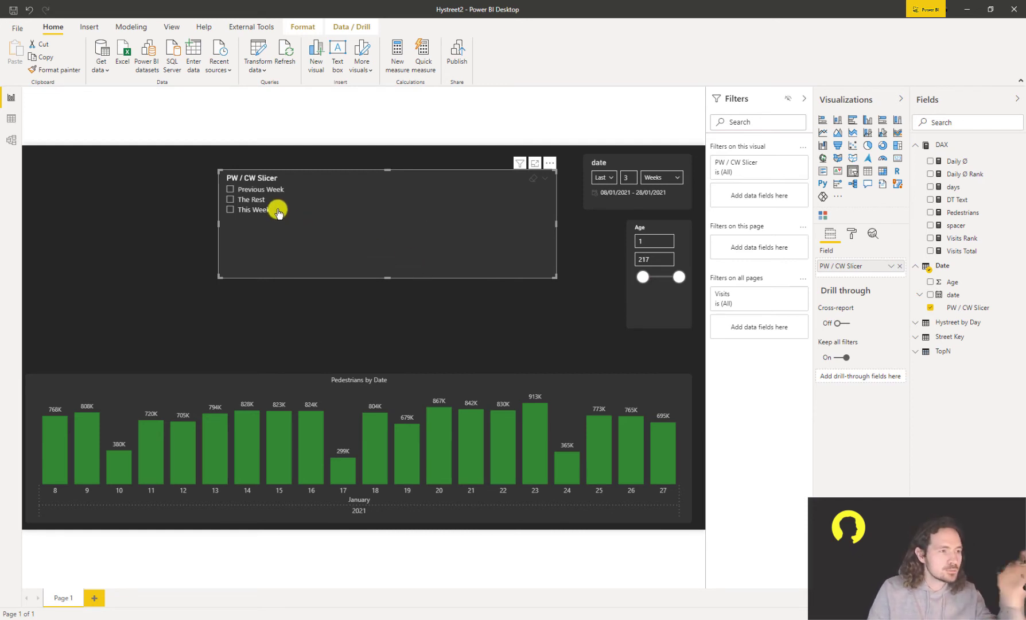
pyautogui.click(260, 211)
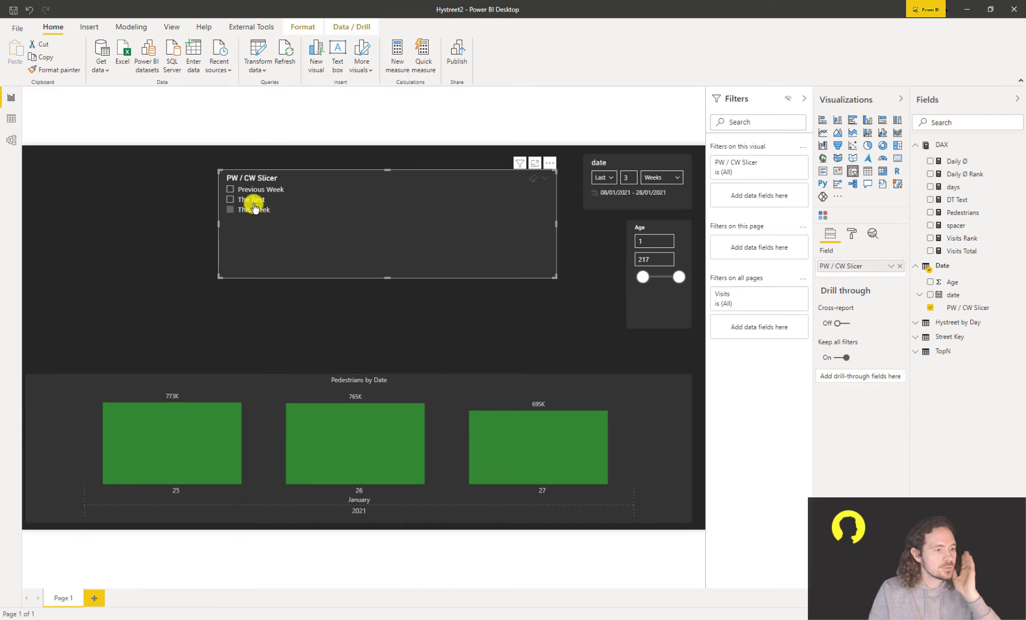
pyautogui.click(253, 200)
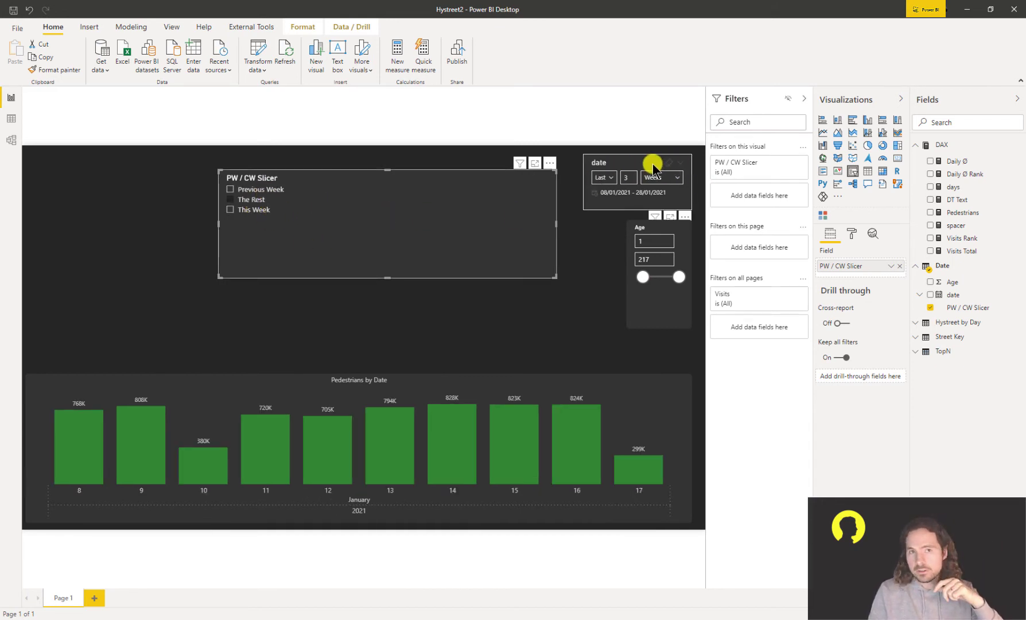
pyautogui.click(270, 191)
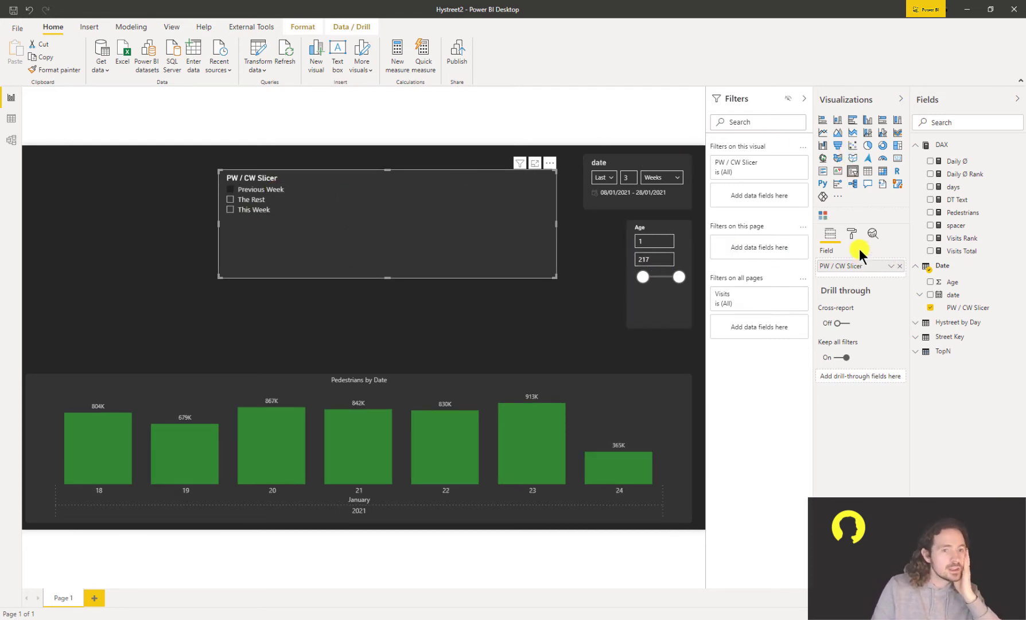
pyautogui.click(248, 214)
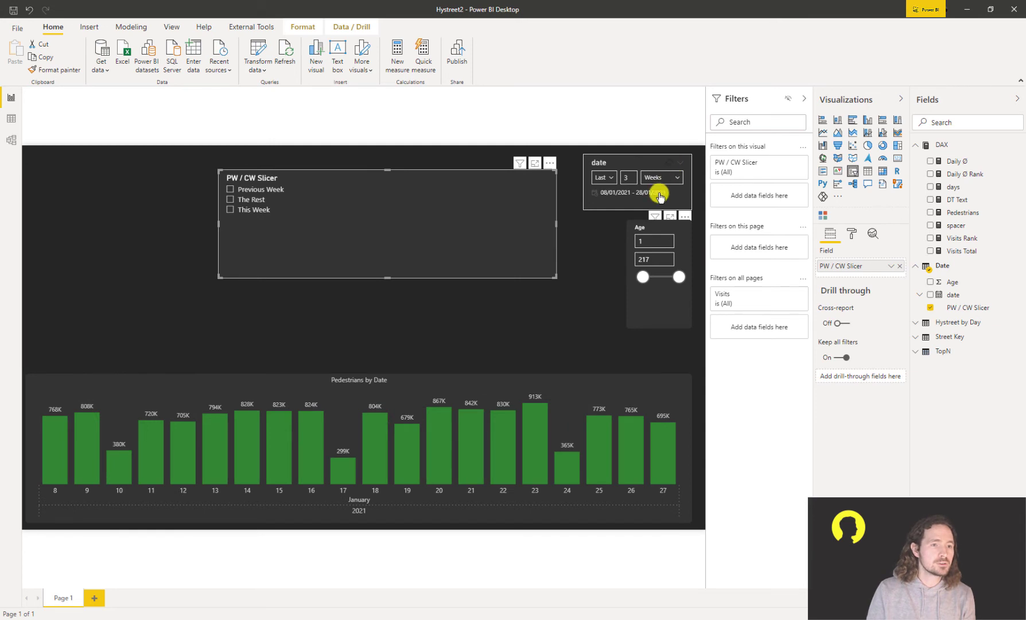
# - Undo the date filter and view the PW / CW Slicer's formatting options
pyautogui.hotkey('ctrl', 'z')
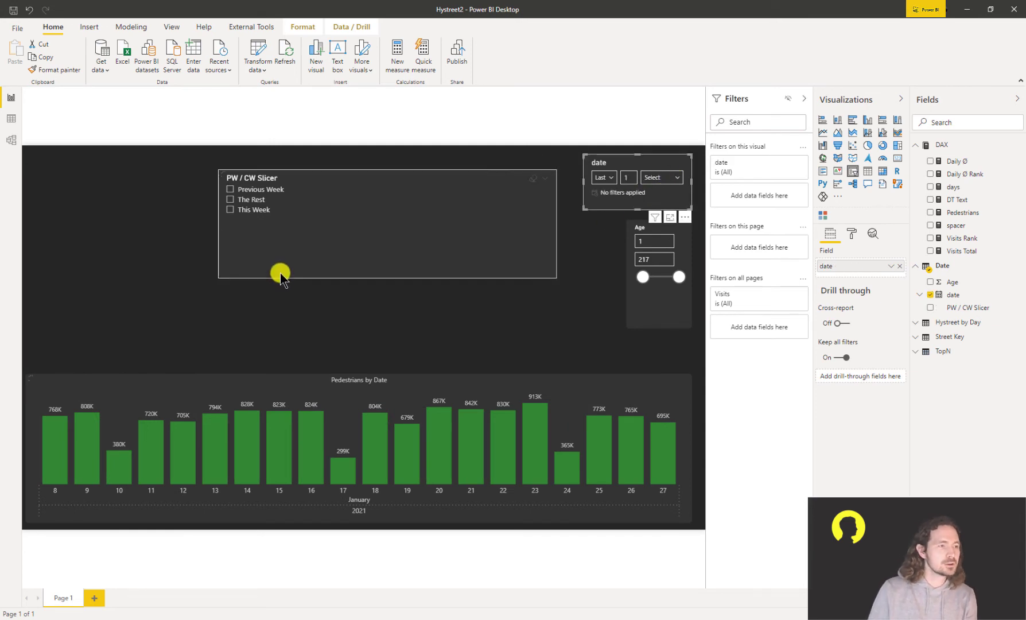
pyautogui.click(280, 273)
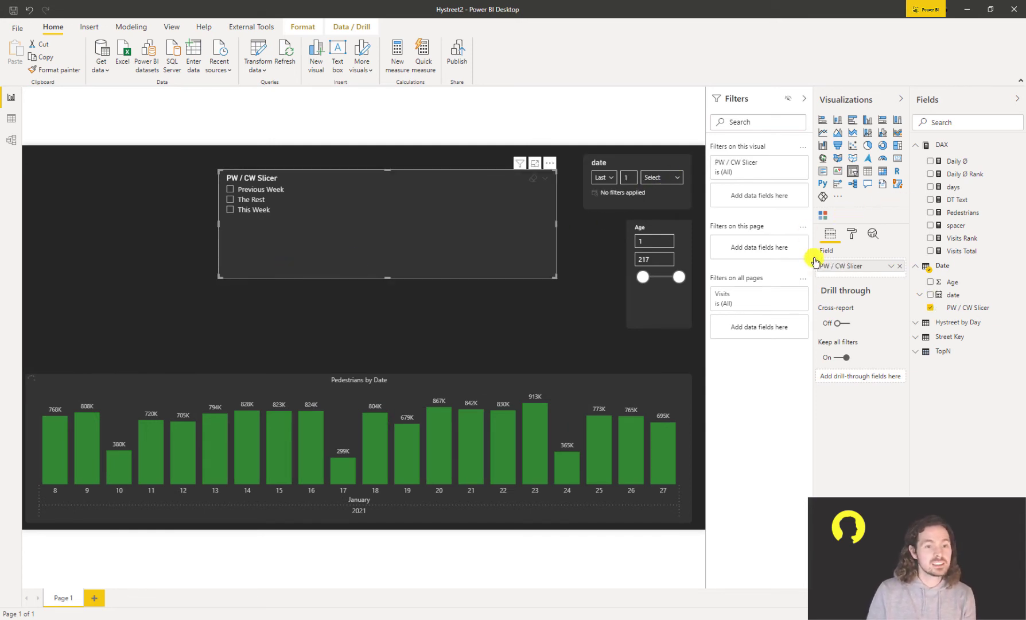
pyautogui.click(855, 236)
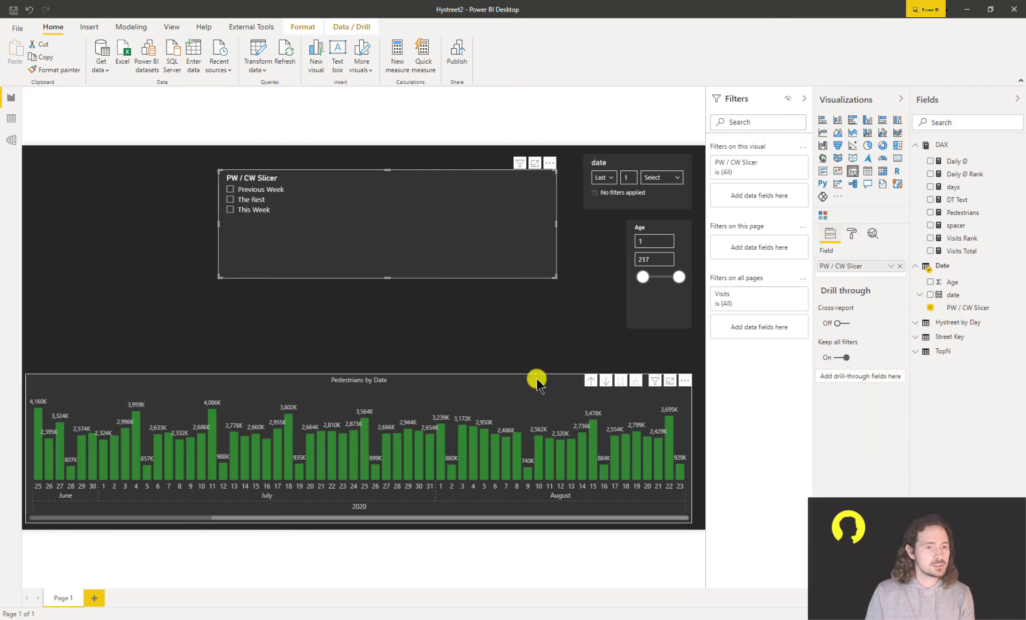
# - Add PW / CW Slicer as the legend of the Pedestrians by Date chart
pyautogui.click(478, 389)
pyautogui.moveTo(983, 314); pyautogui.dragTo(863, 331)
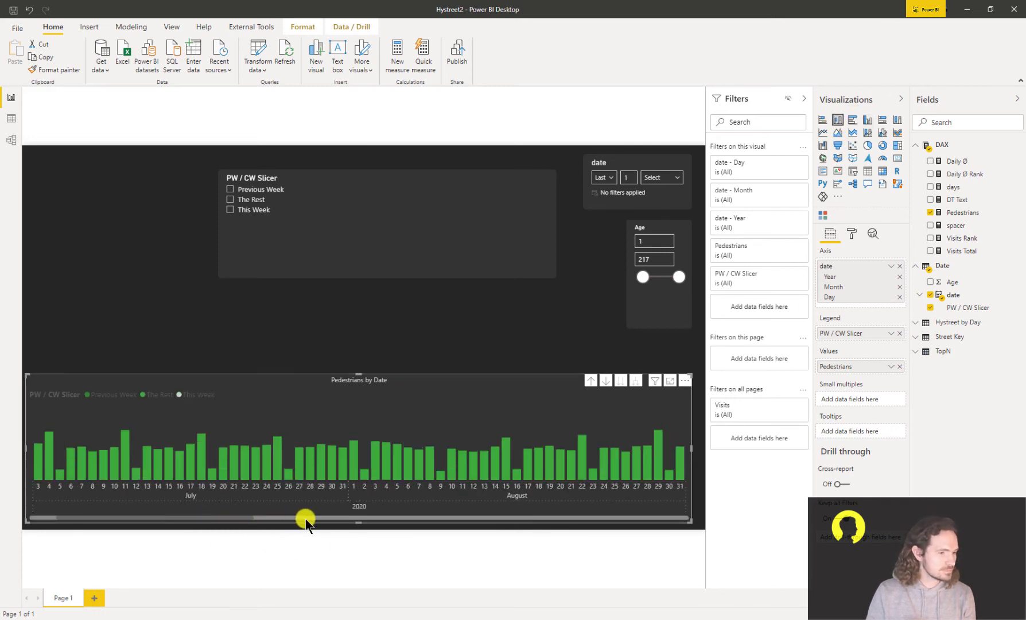
pyautogui.moveTo(305, 517); pyautogui.dragTo(614, 520)
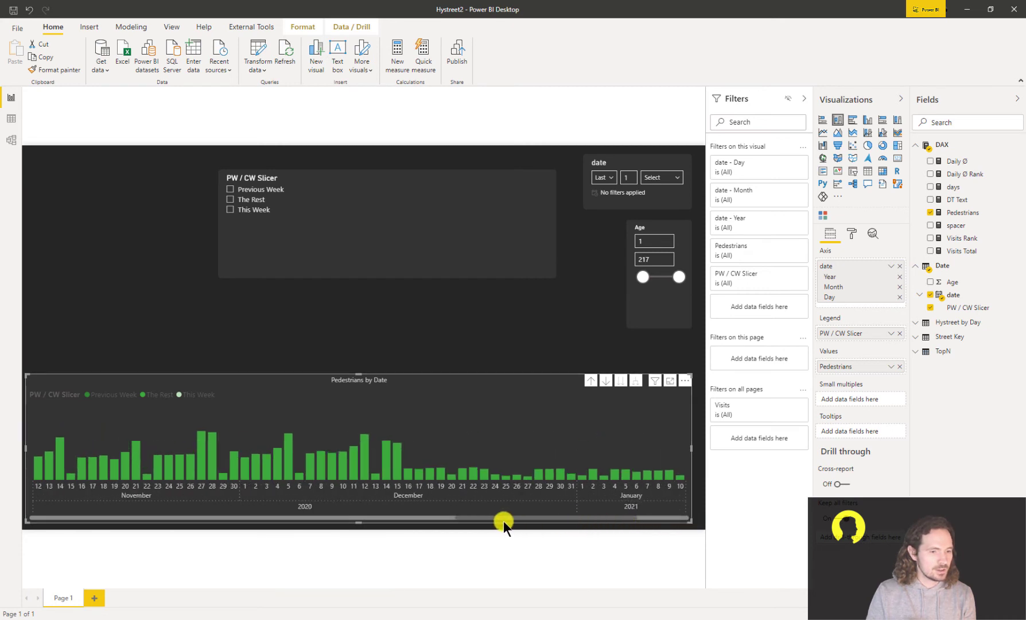
pyautogui.moveTo(503, 520); pyautogui.dragTo(583, 522)
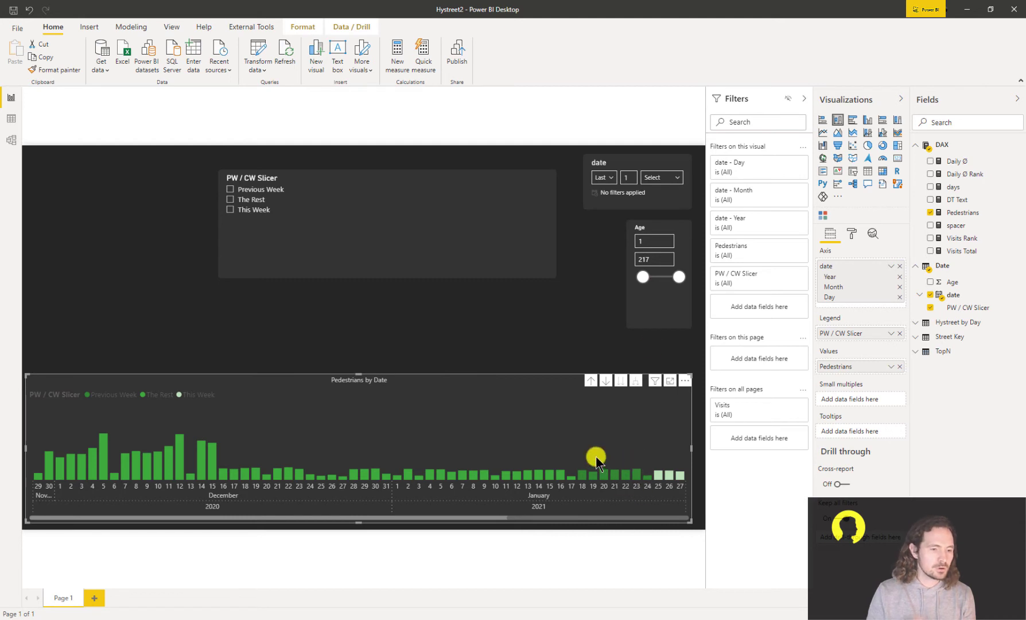
# - Set the date slicer to Last 2 Months (29/11/2020–28/01/2021), then select the chart
pyautogui.click(607, 177)
pyautogui.click(628, 178)
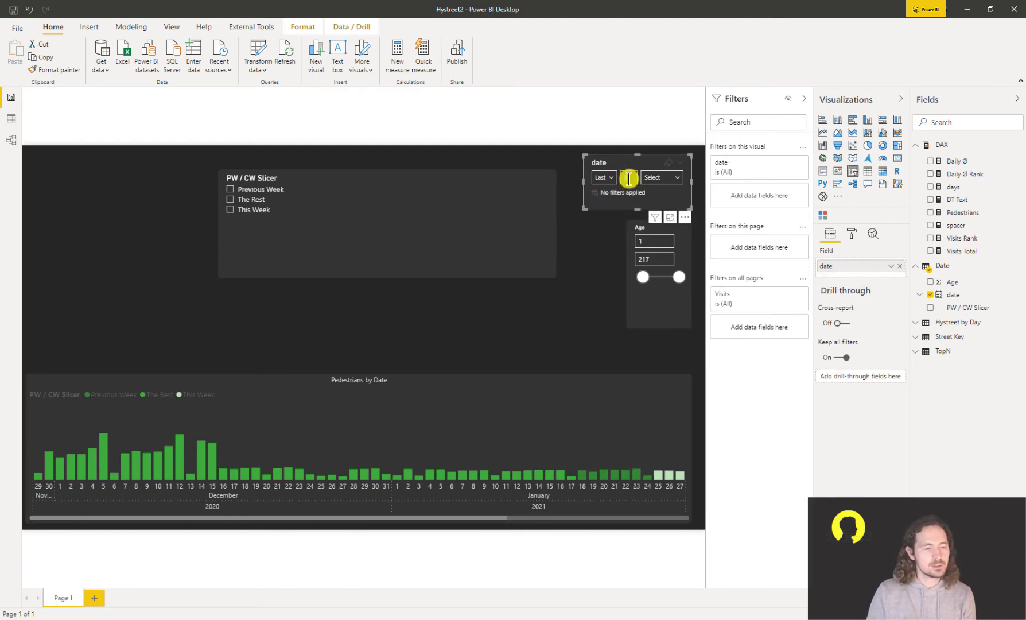
pyautogui.write('2')
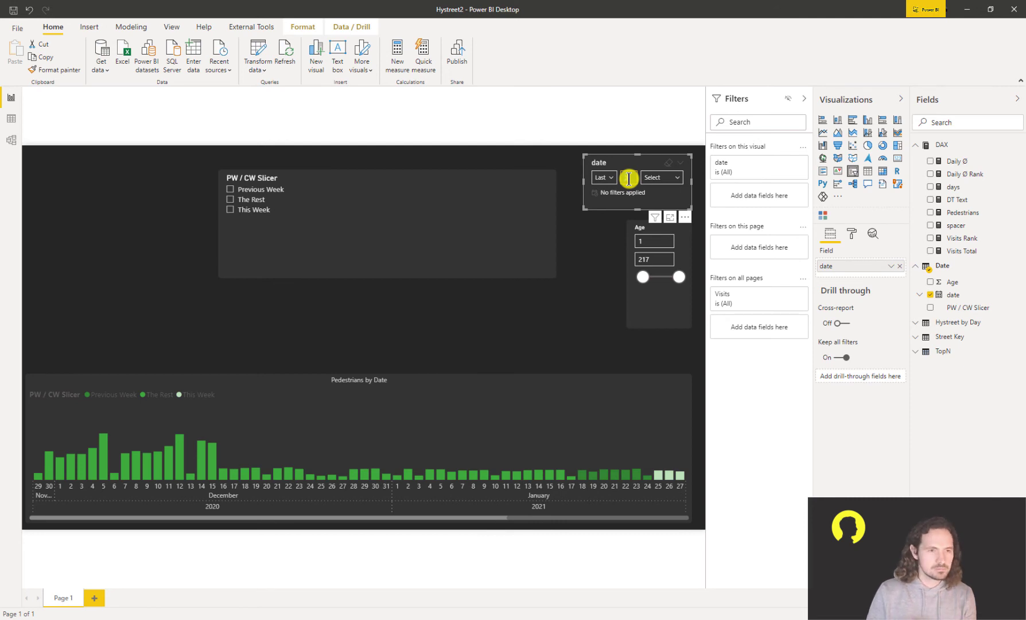
pyautogui.click(666, 178)
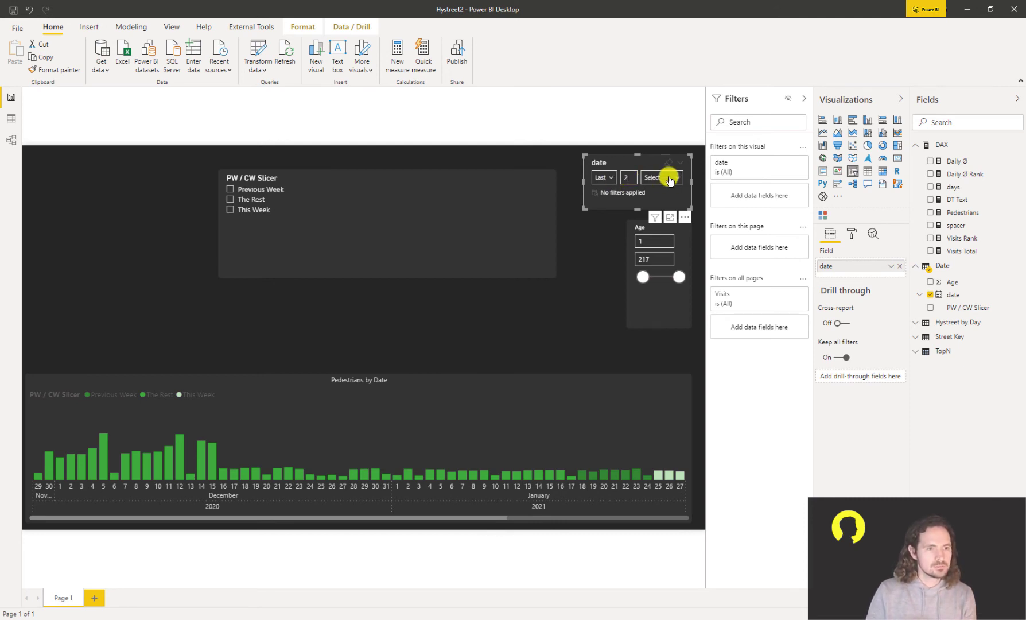
pyautogui.click(663, 180)
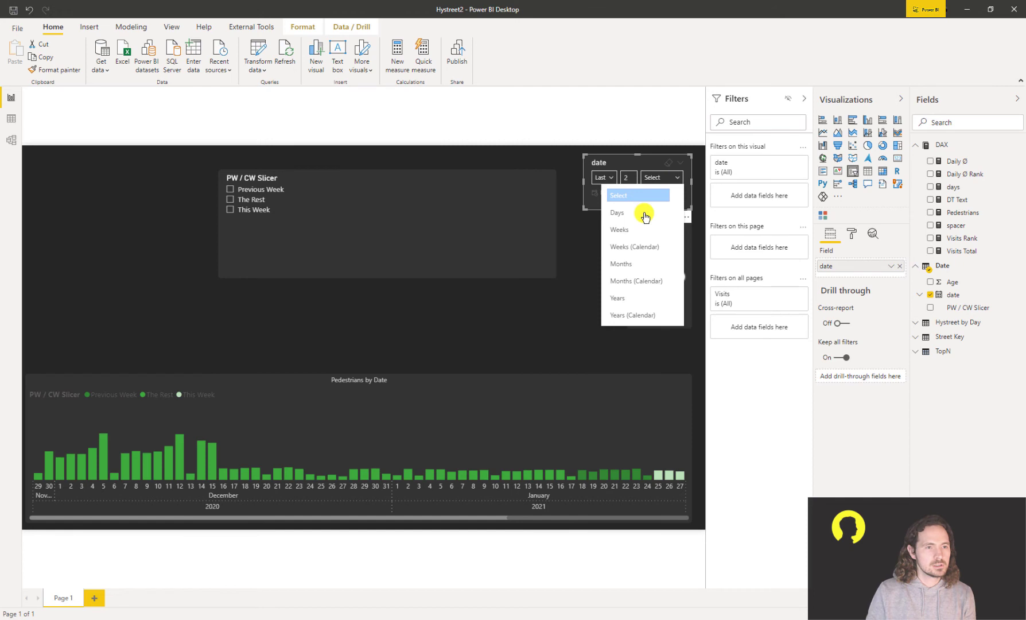
pyautogui.click(631, 264)
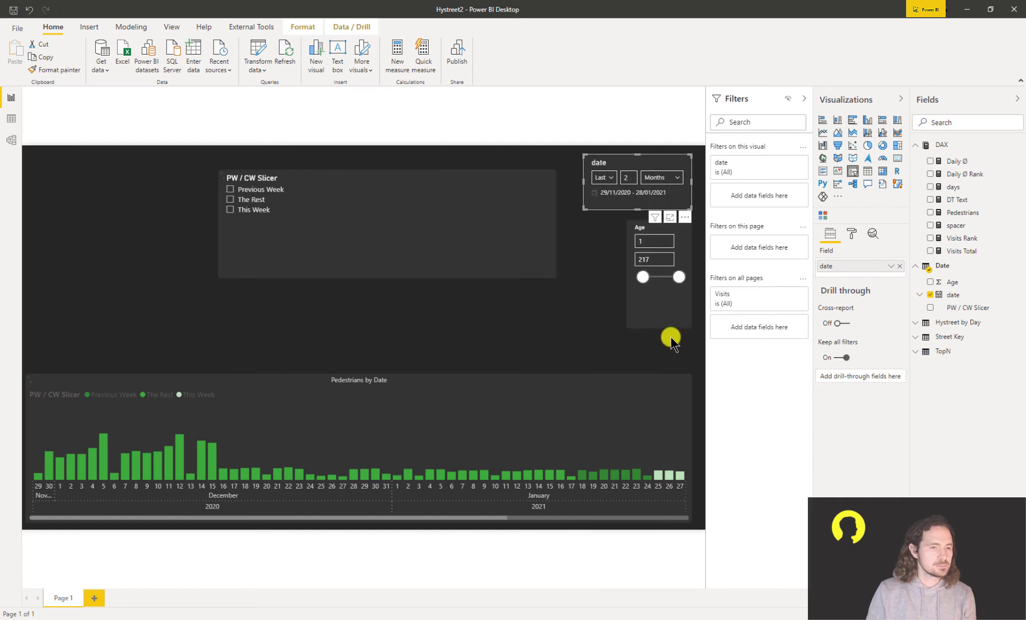
pyautogui.click(518, 423)
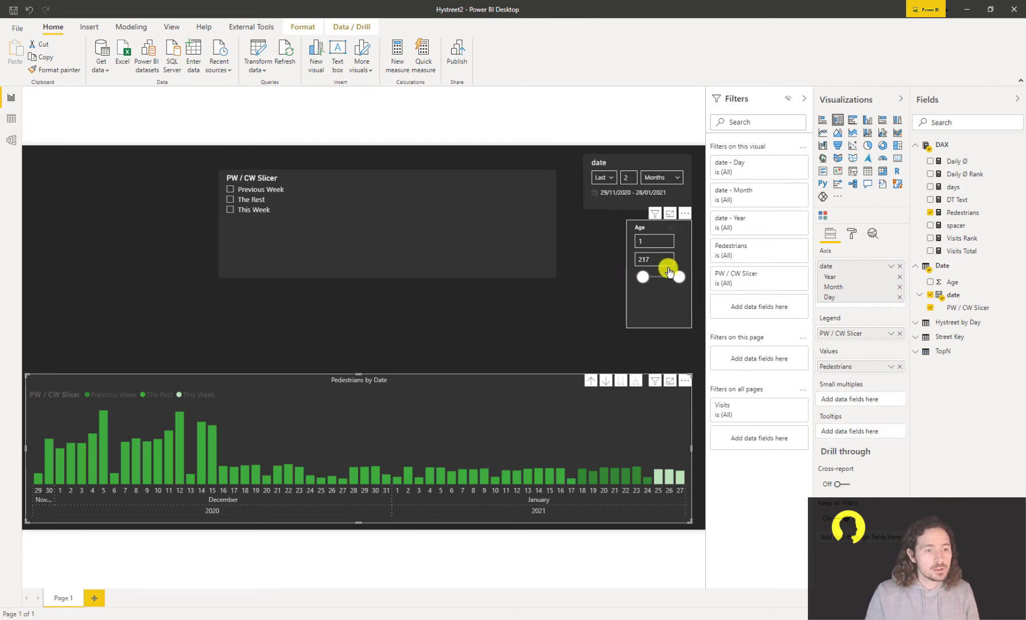
# - Clear the date slicer and narrow the Age slicer to 1–16
pyautogui.click(666, 159)
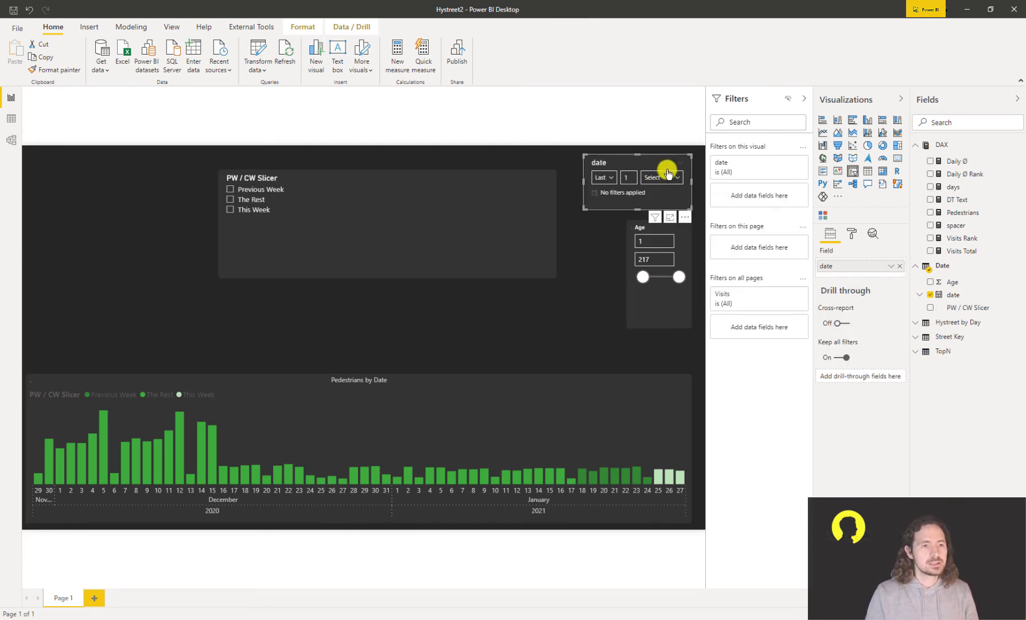
pyautogui.moveTo(679, 276); pyautogui.dragTo(648, 282)
pyautogui.click(663, 311)
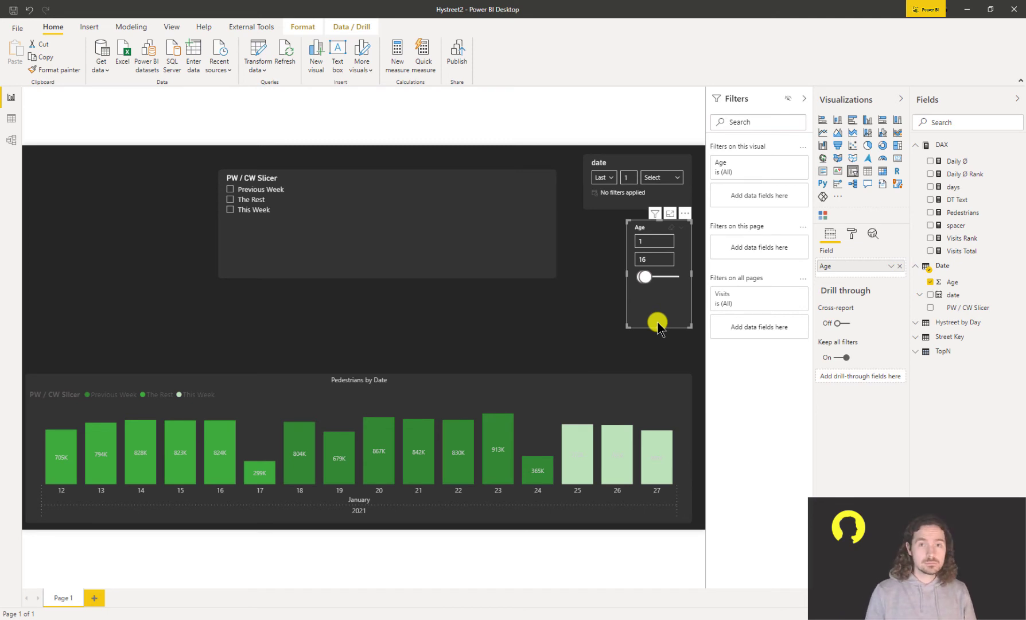
pyautogui.click(555, 324)
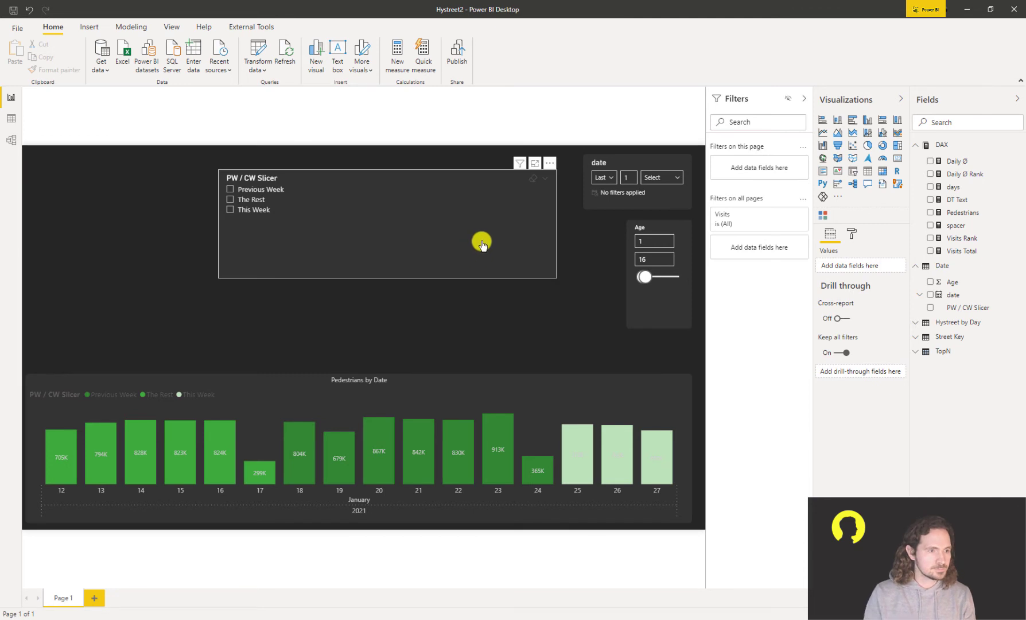
# - Move the PW / CW Slicer to the page's top-left and reselect the Pedestrians by Date chart
pyautogui.click(472, 174)
pyautogui.moveTo(471, 173); pyautogui.dragTo(276, 151)
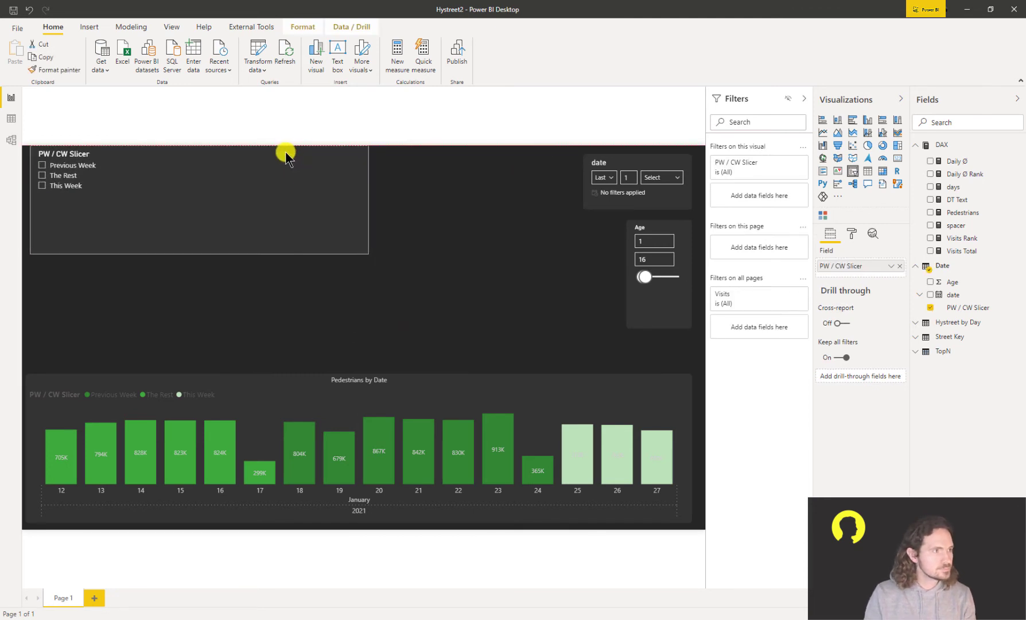
pyautogui.click(396, 287)
pyautogui.click(443, 389)
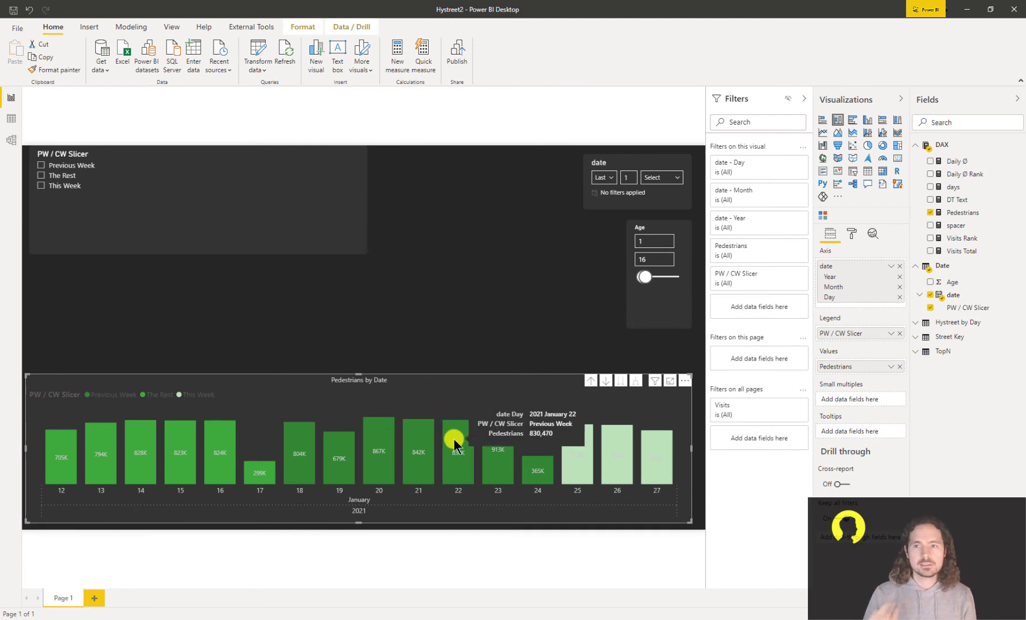
# - Add a new measure to the DAX table and name it Pedestrians PW
pyautogui.rightClick(945, 147)
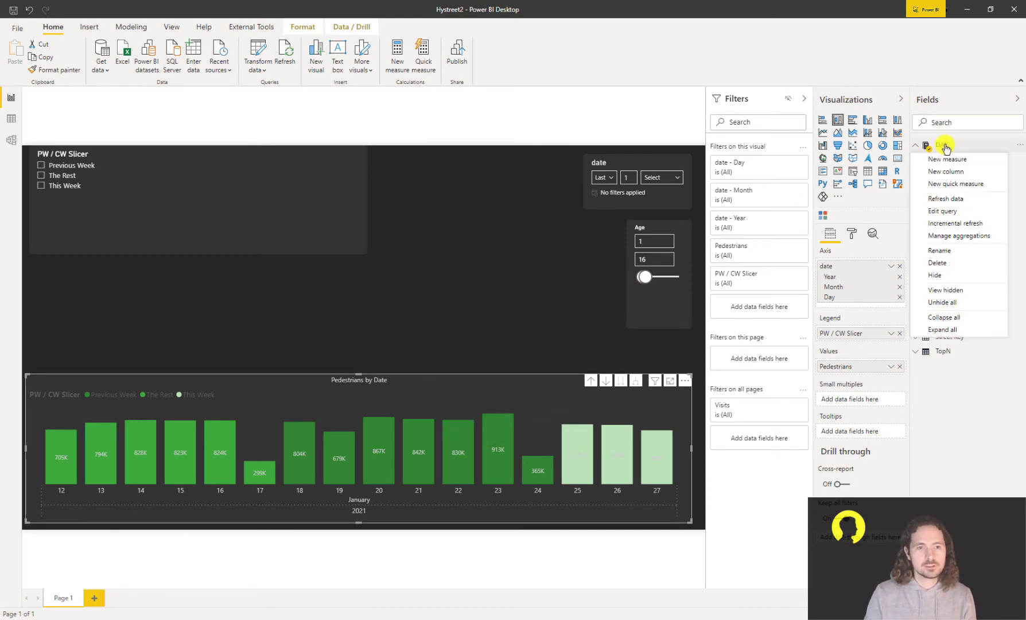
pyautogui.click(949, 157)
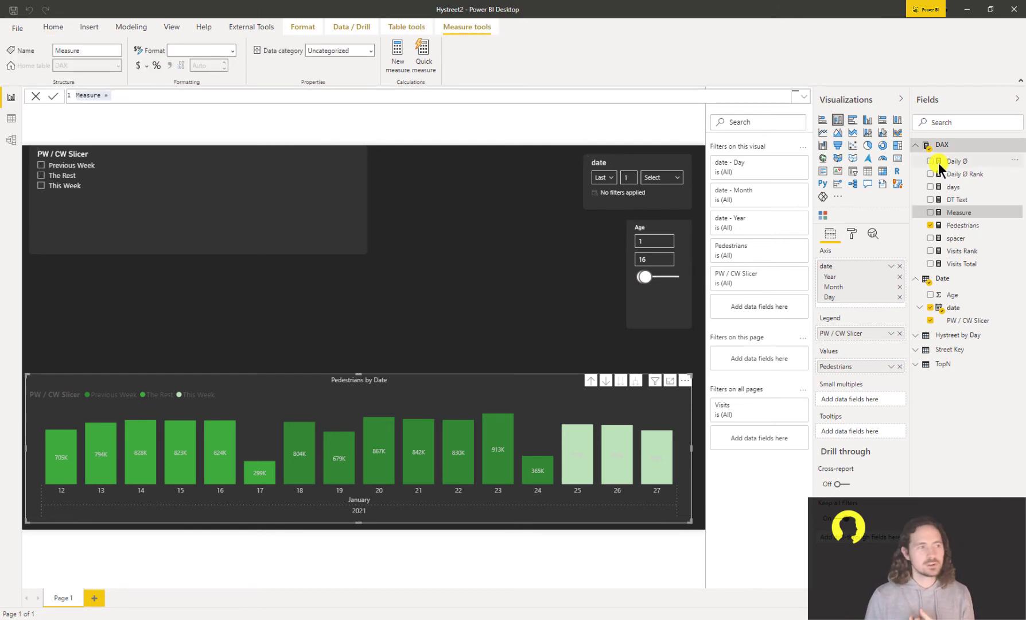
pyautogui.click(163, 99)
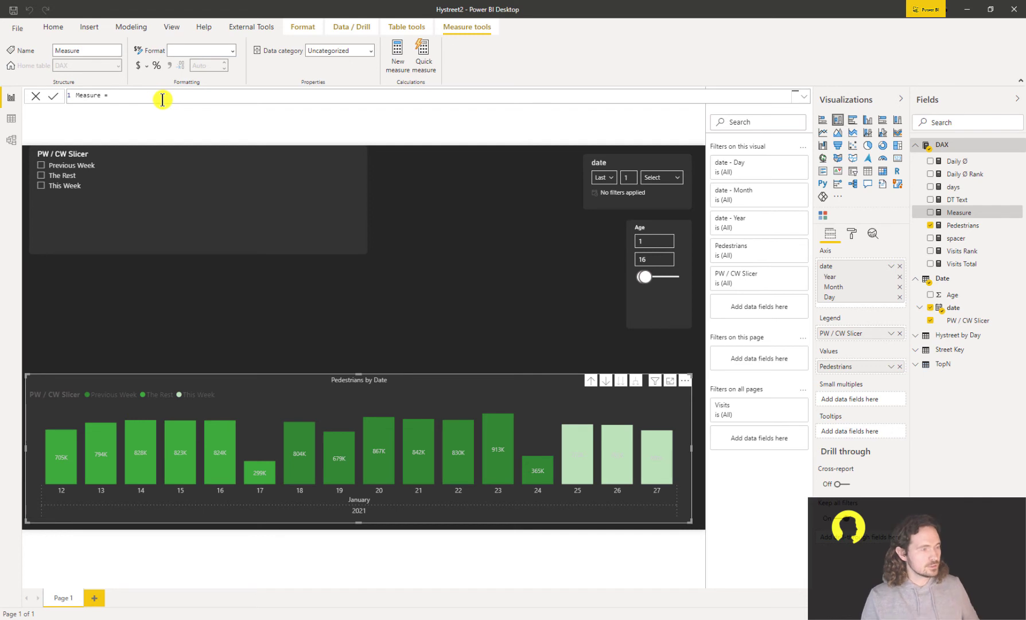
pyautogui.hotkey('ctrl', 'a')
pyautogui.write('Pedesztra')
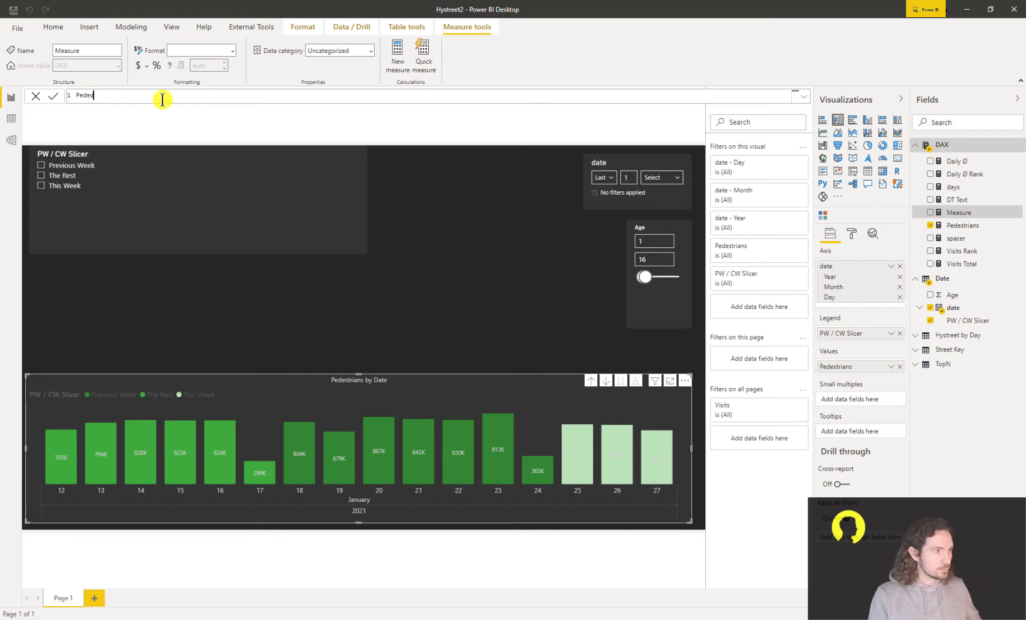
pyautogui.press('BackSpace')
pyautogui.press('BackSpace')
pyautogui.press('BackSpace')
pyautogui.press('BackSpace')
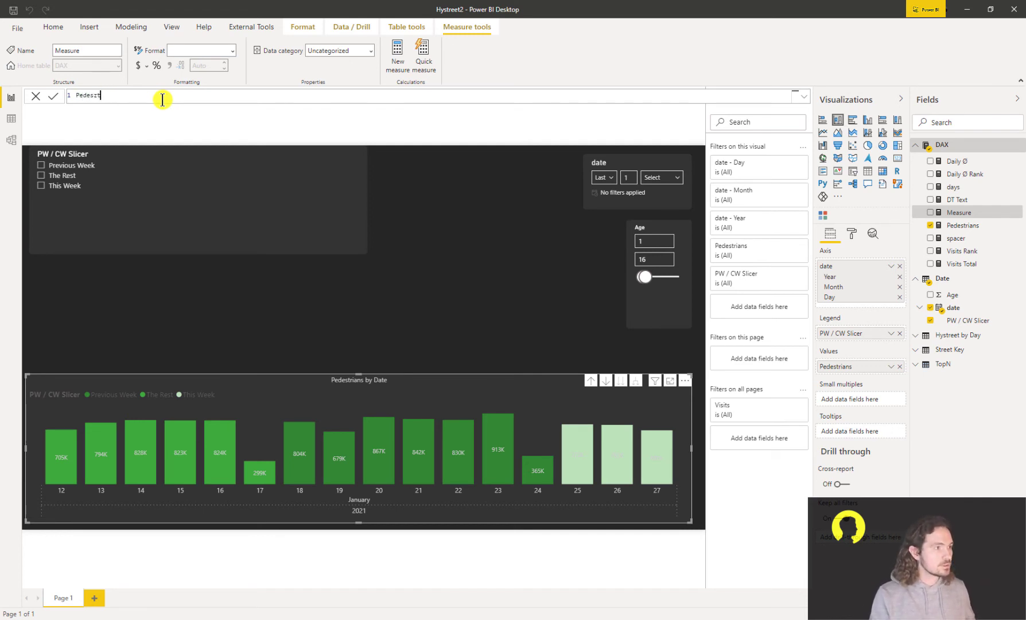
pyautogui.write('trians')
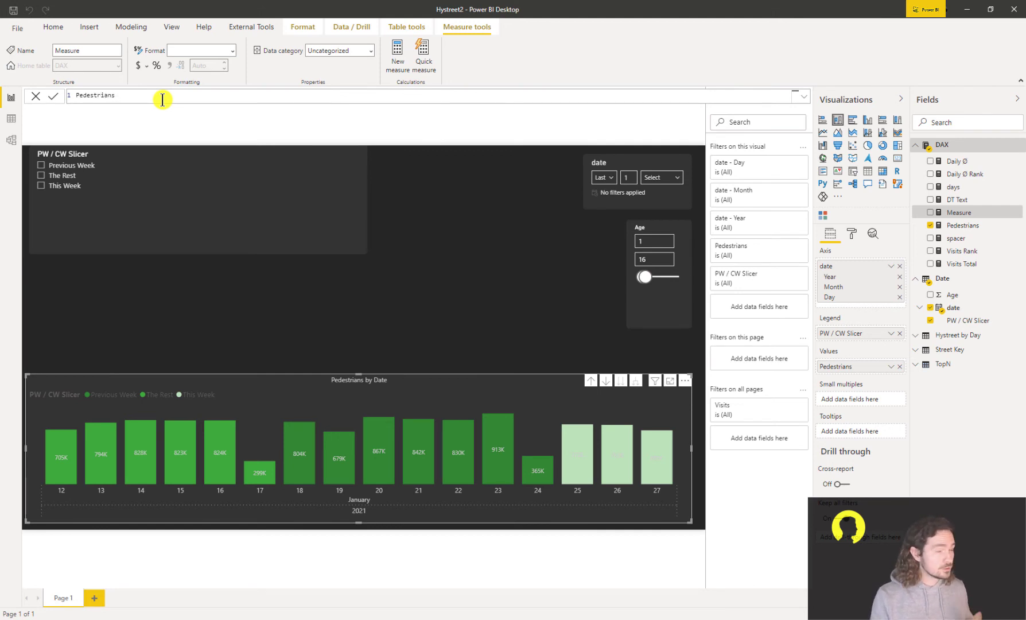
pyautogui.write(' PW ')
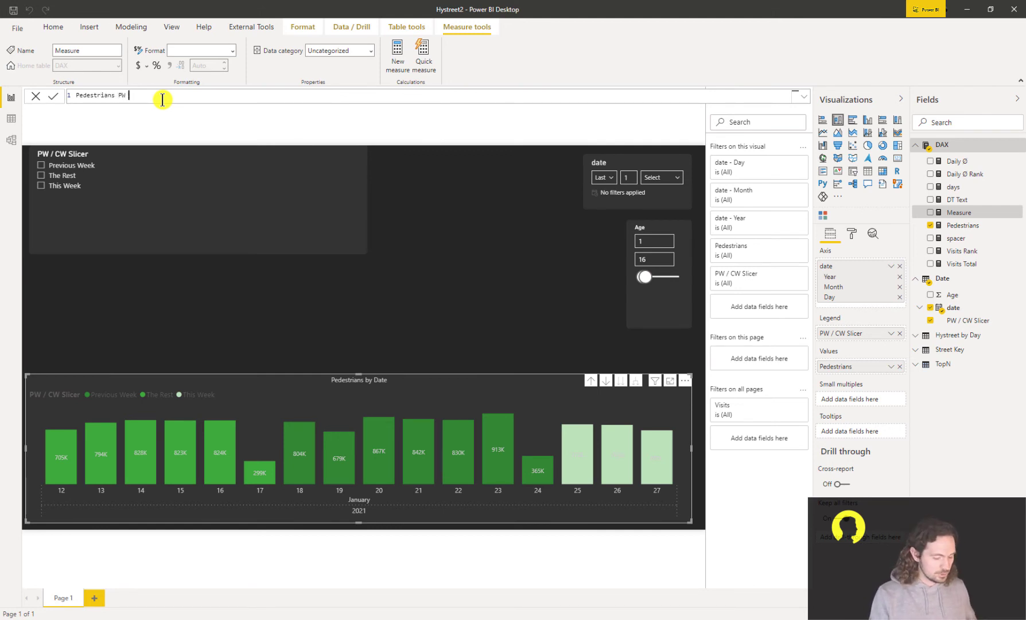
pyautogui.write('= cal')
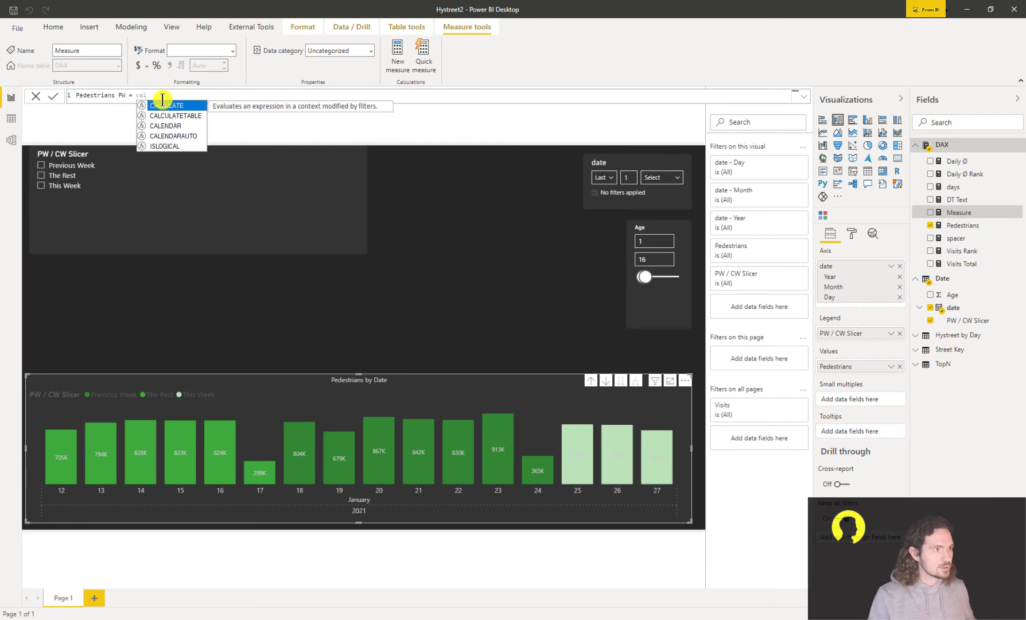
# - Define it as CALCULATE([Pedestrians], 'Date'[PW / CW Slicer]="Previous Week") and commit
pyautogui.press('Tab')
pyautogui.hotkey('shift', 'Return')
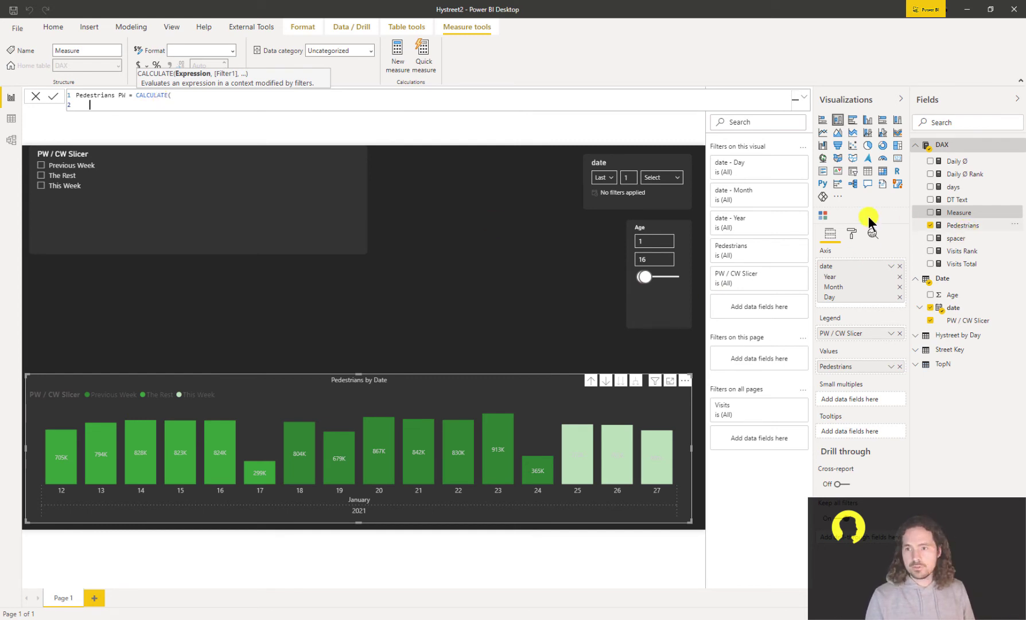
pyautogui.write('ped')
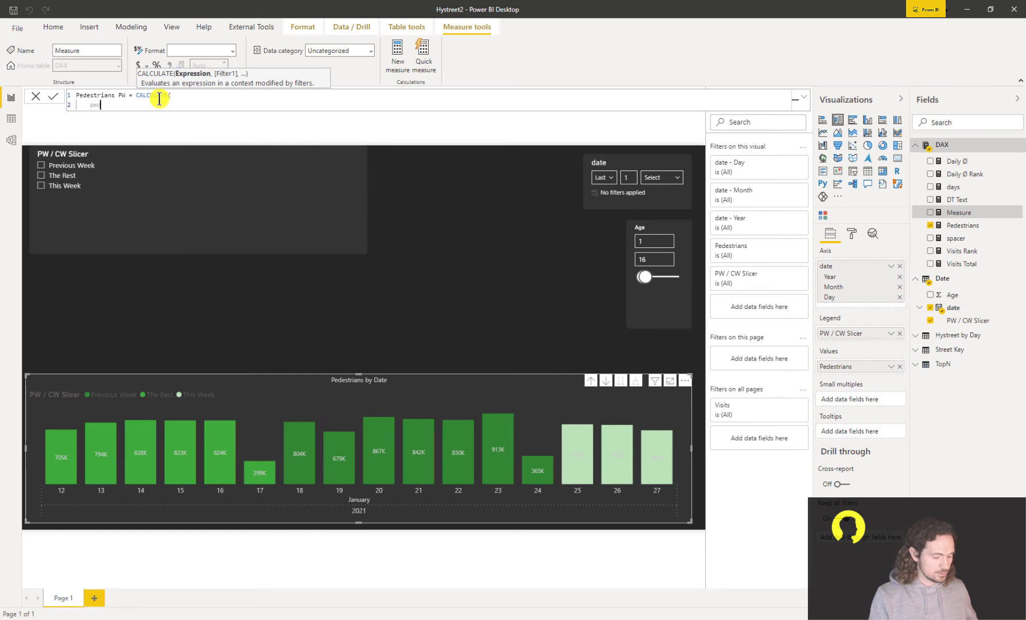
pyautogui.press('Tab')
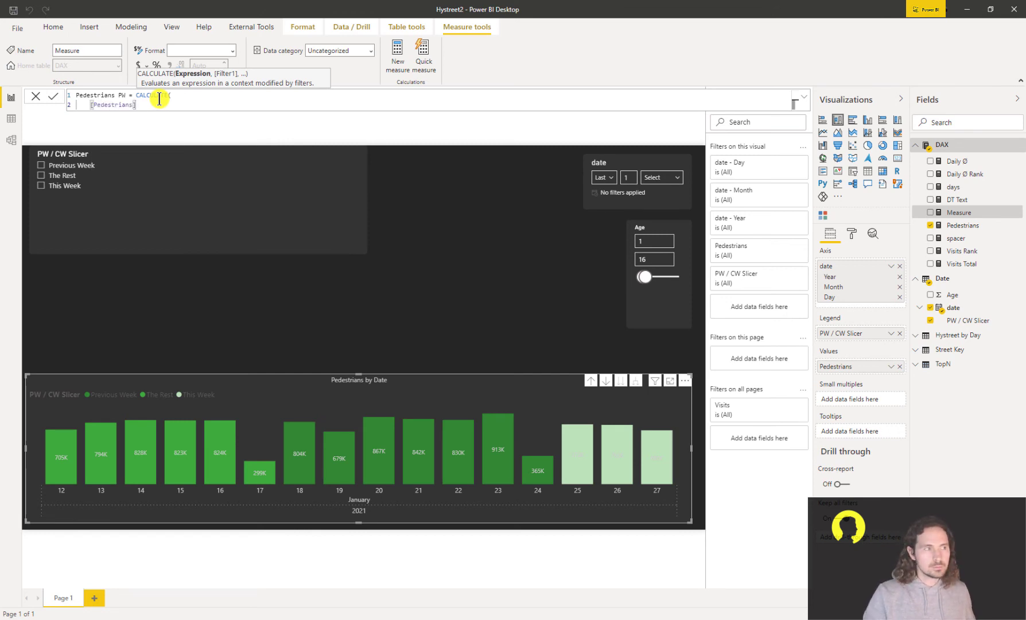
pyautogui.write(',')
pyautogui.hotkey('shift', 'Return')
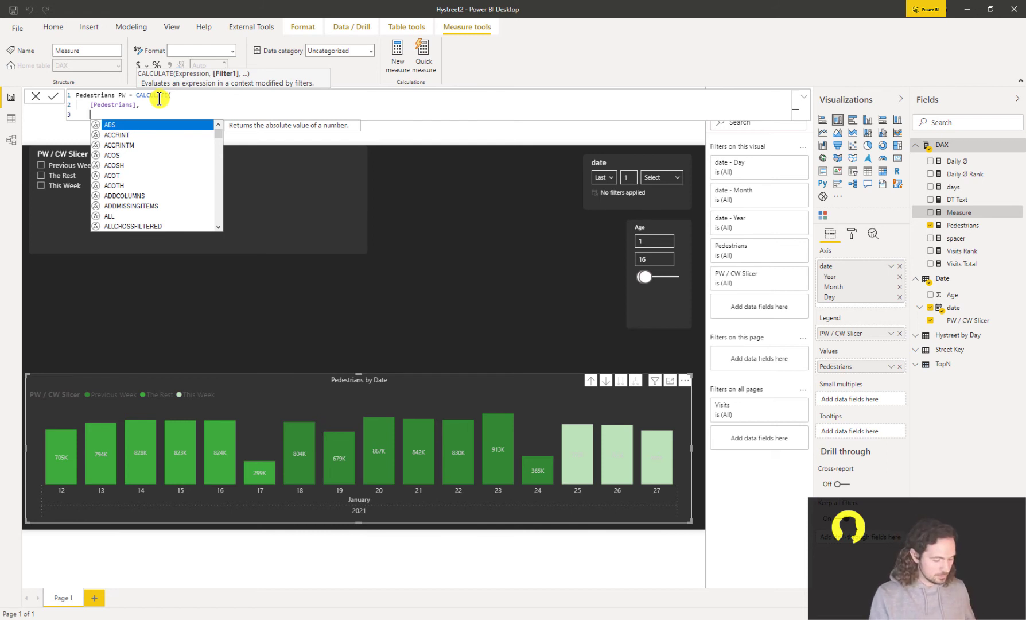
pyautogui.write('pw')
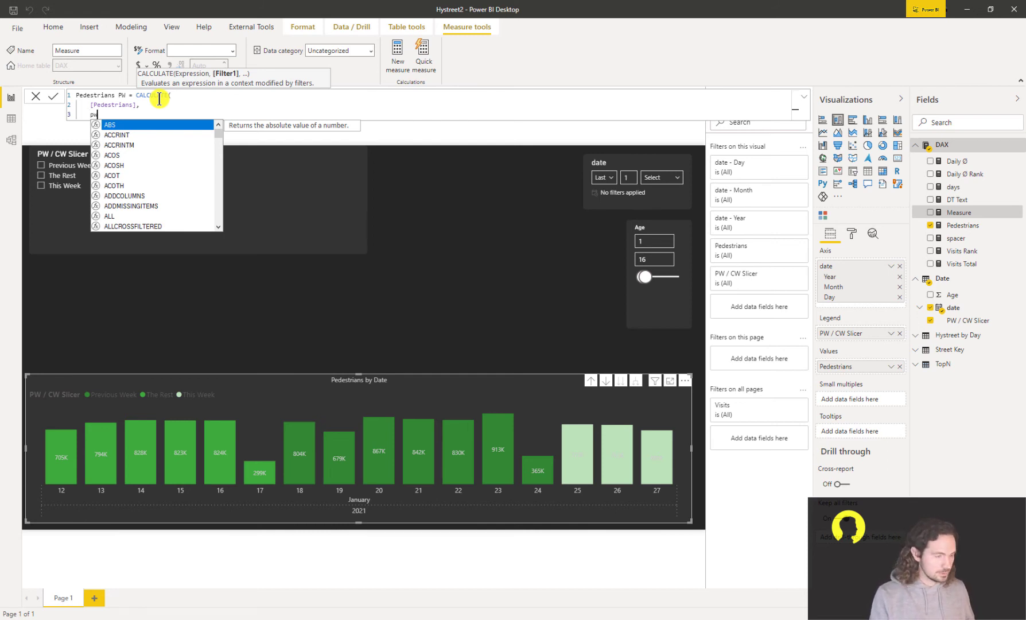
pyautogui.press('Tab')
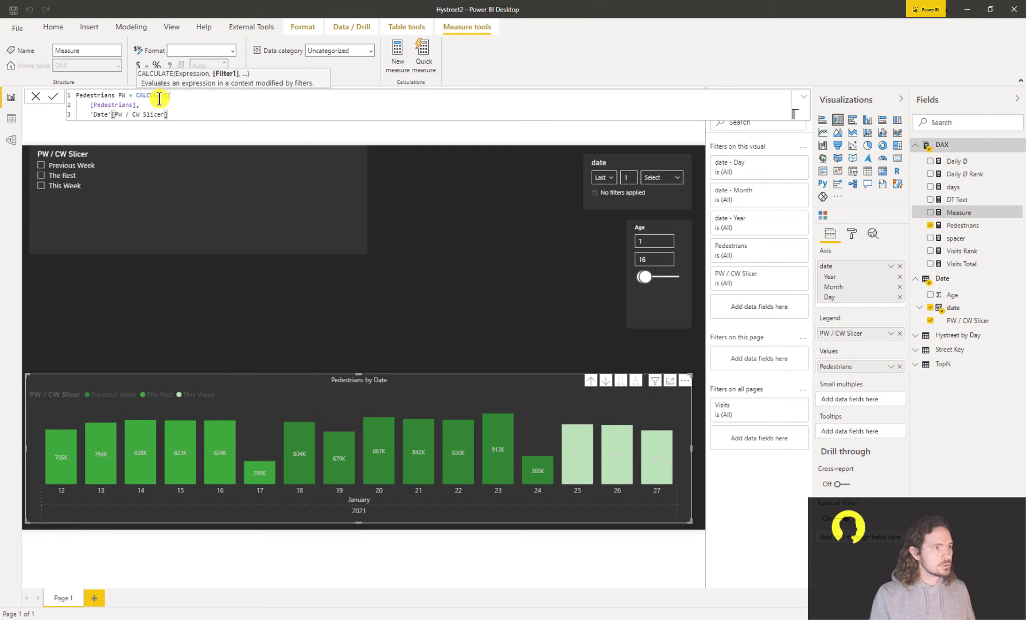
pyautogui.write('=')
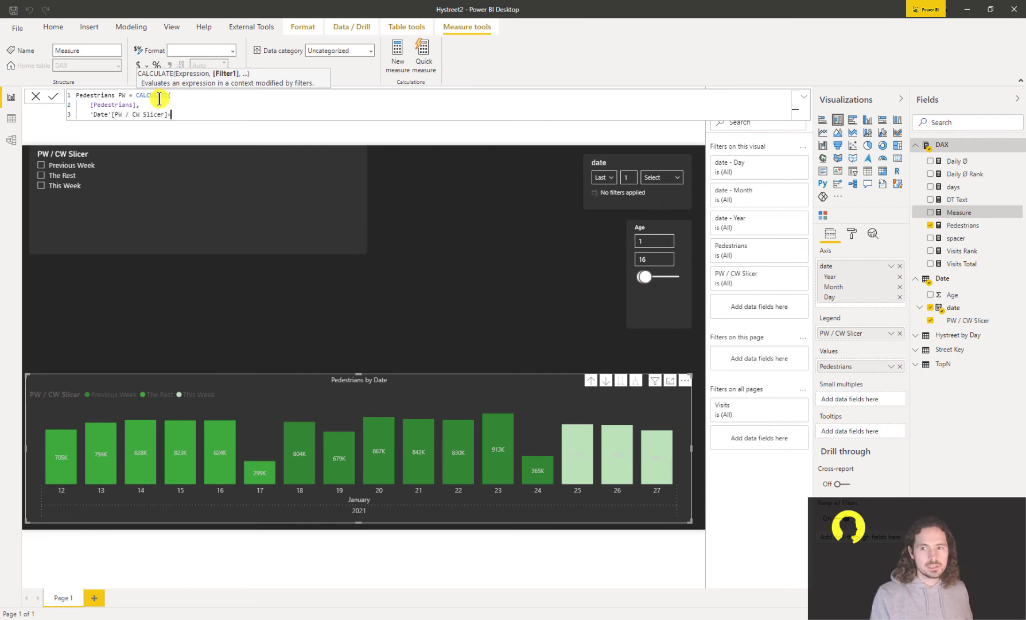
pyautogui.write('"P')
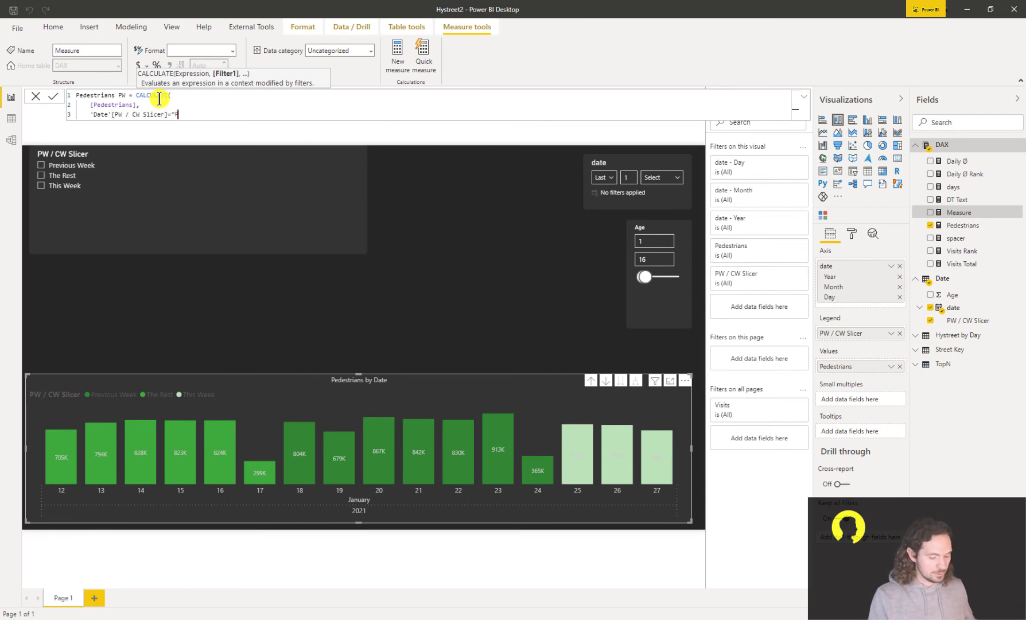
pyautogui.write('revious We')
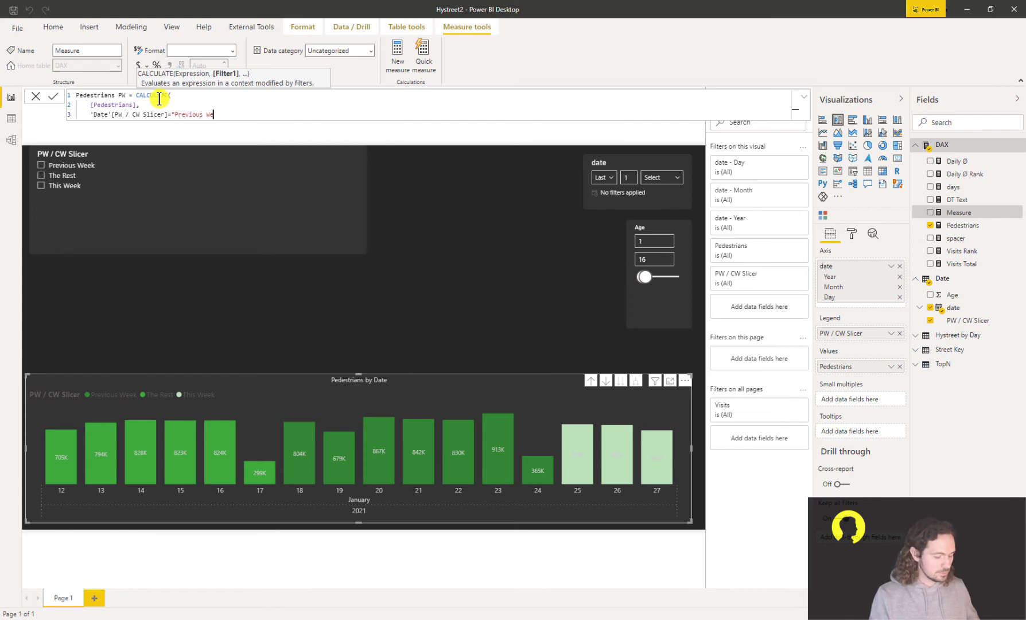
pyautogui.write('ek")')
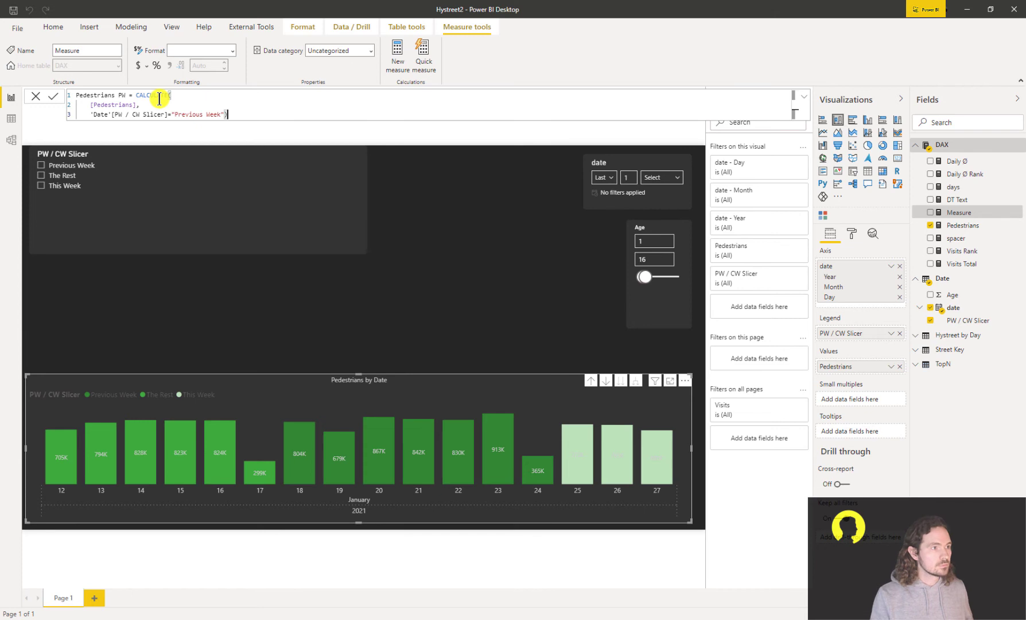
pyautogui.press('Return')
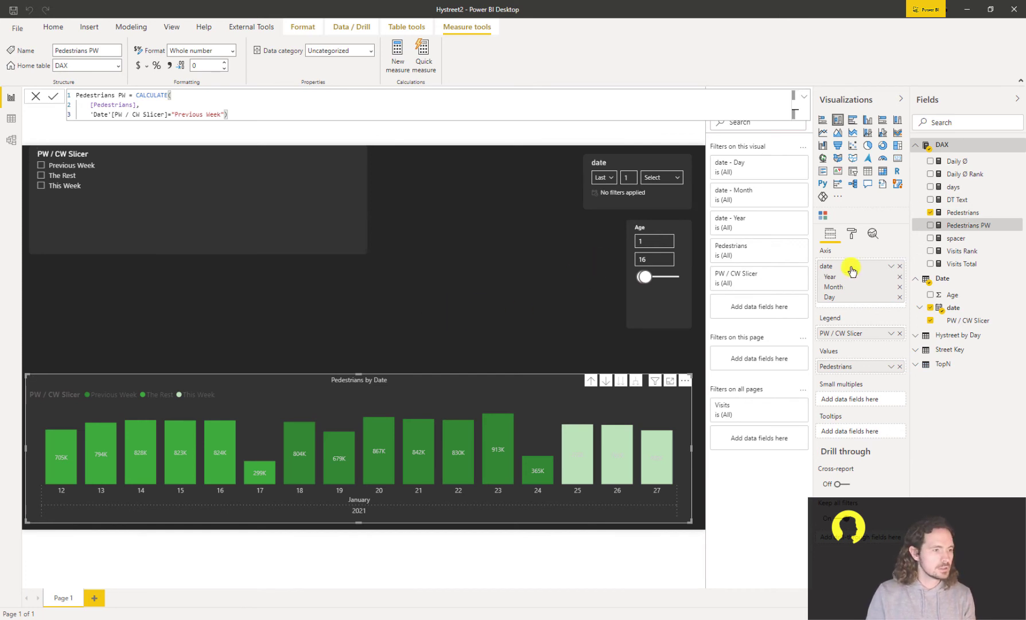
# - Plot Pedestrians PW beside Pedestrians as clustered columns, dropping the PW / CW Slicer split
pyautogui.click(931, 226)
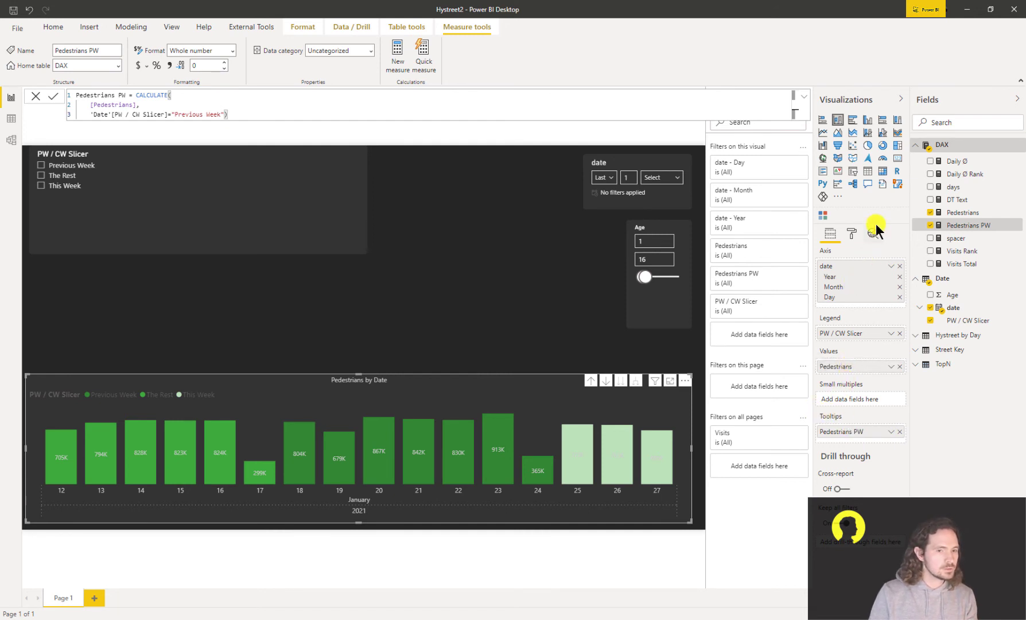
pyautogui.click(899, 333)
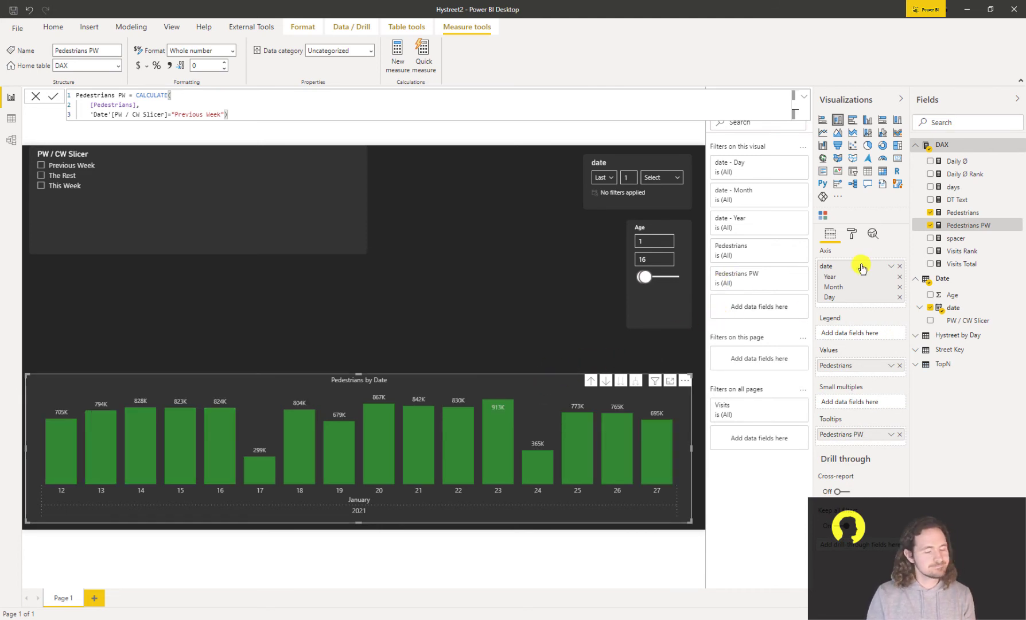
pyautogui.moveTo(854, 433); pyautogui.dragTo(853, 378)
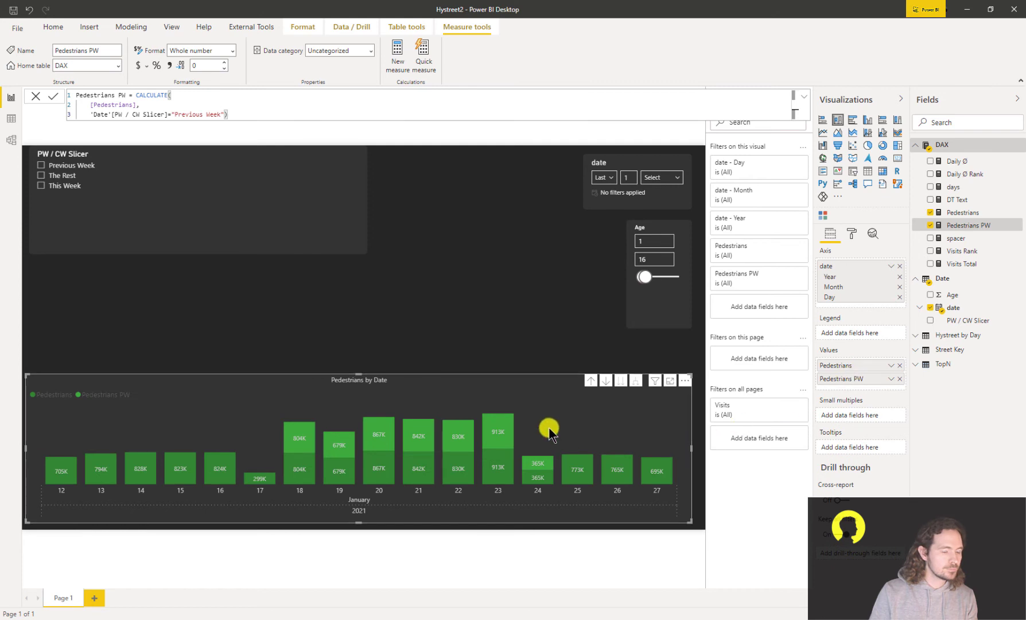
pyautogui.click(867, 119)
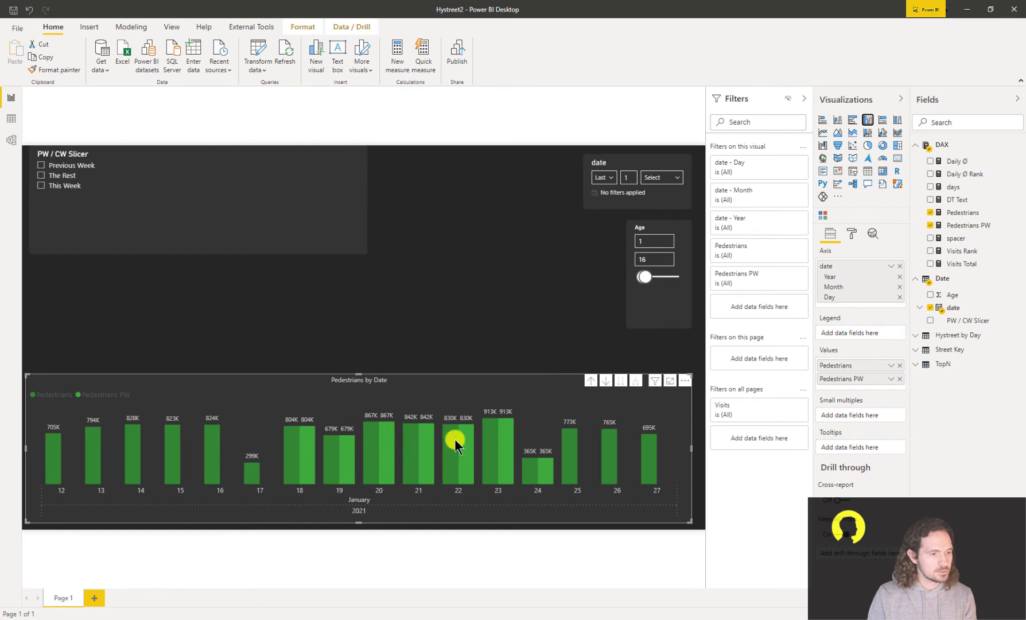
pyautogui.moveTo(491, 438)
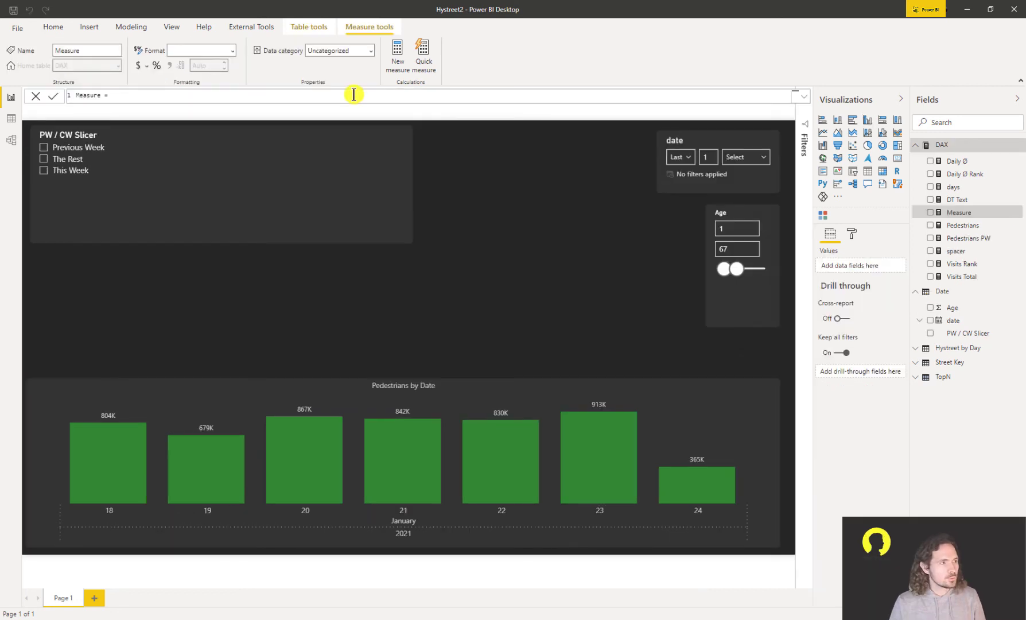
# - Name the next measure Pedestrians PWTD and start its CALCULATE with a measure argument
pyautogui.hotkey('ctrl', 'a')
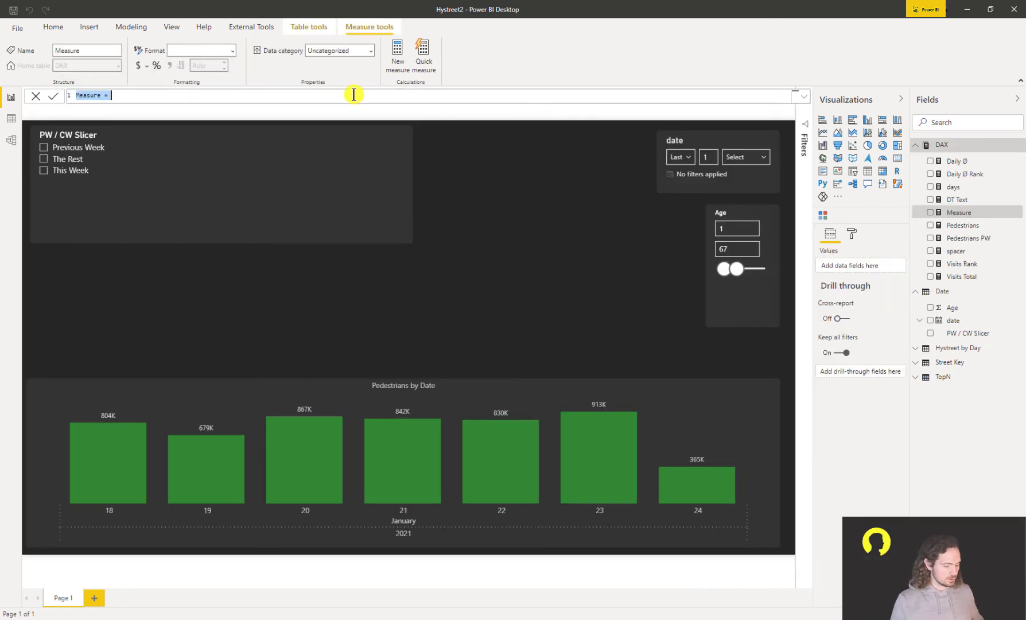
pyautogui.write('Pedestrians PWRTD')
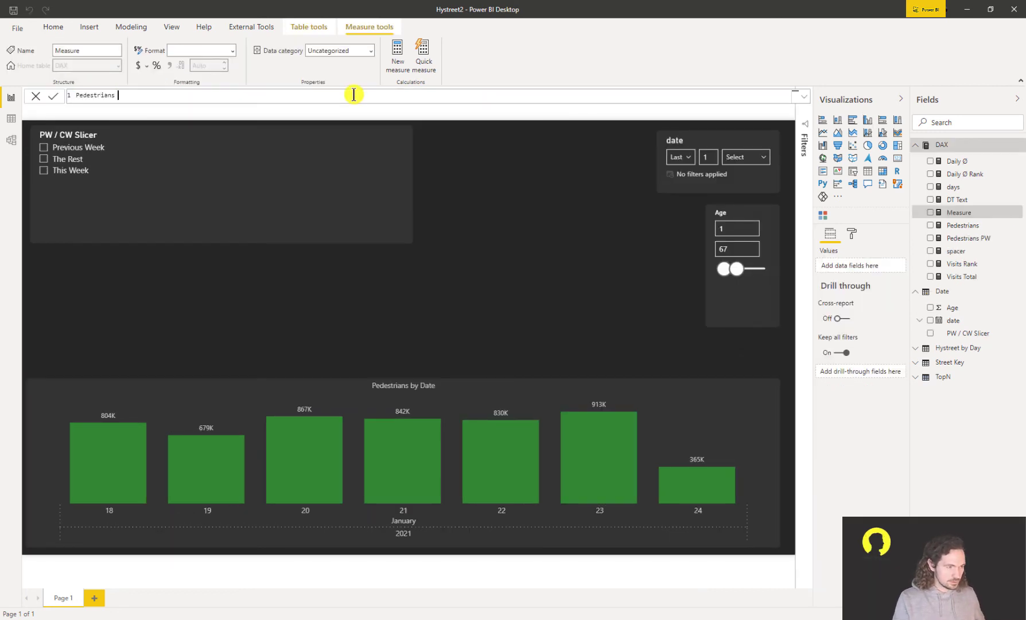
pyautogui.press('BackSpace')
pyautogui.press('BackSpace')
pyautogui.press('BackSpace')
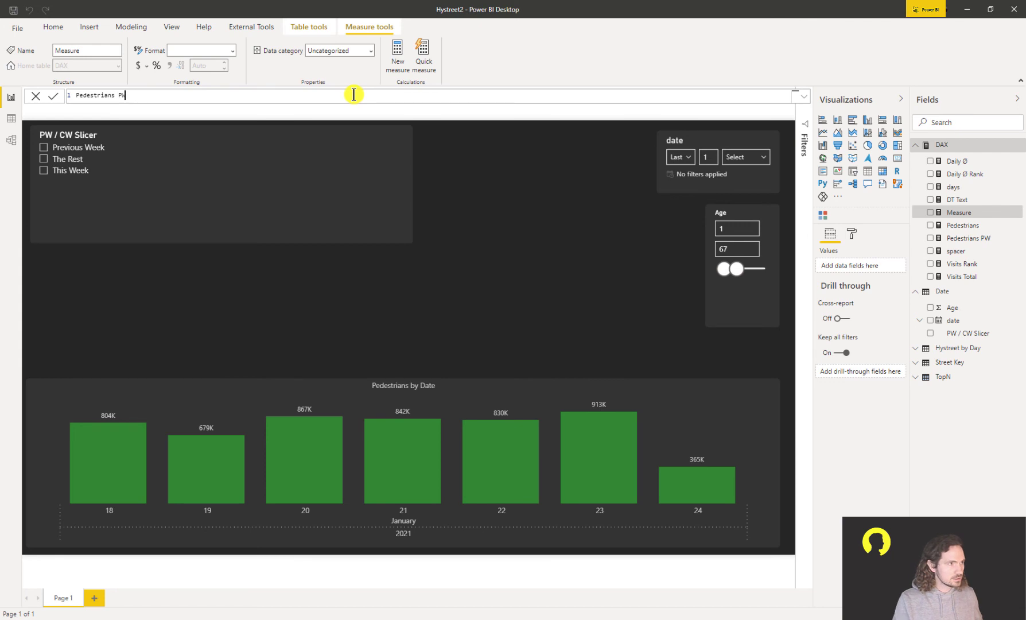
pyautogui.write('TD')
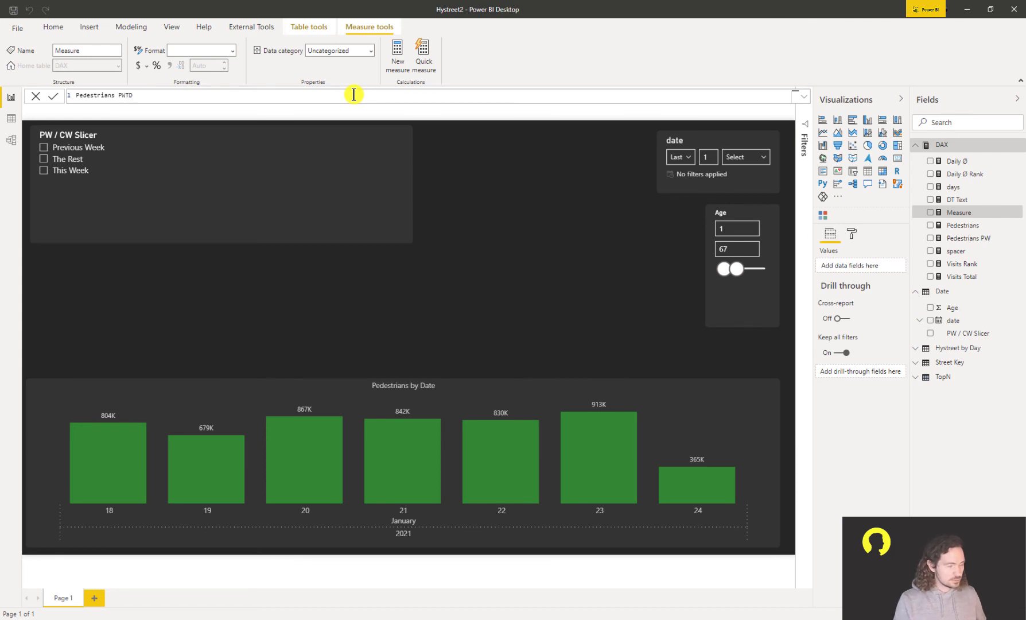
pyautogui.write(' =')
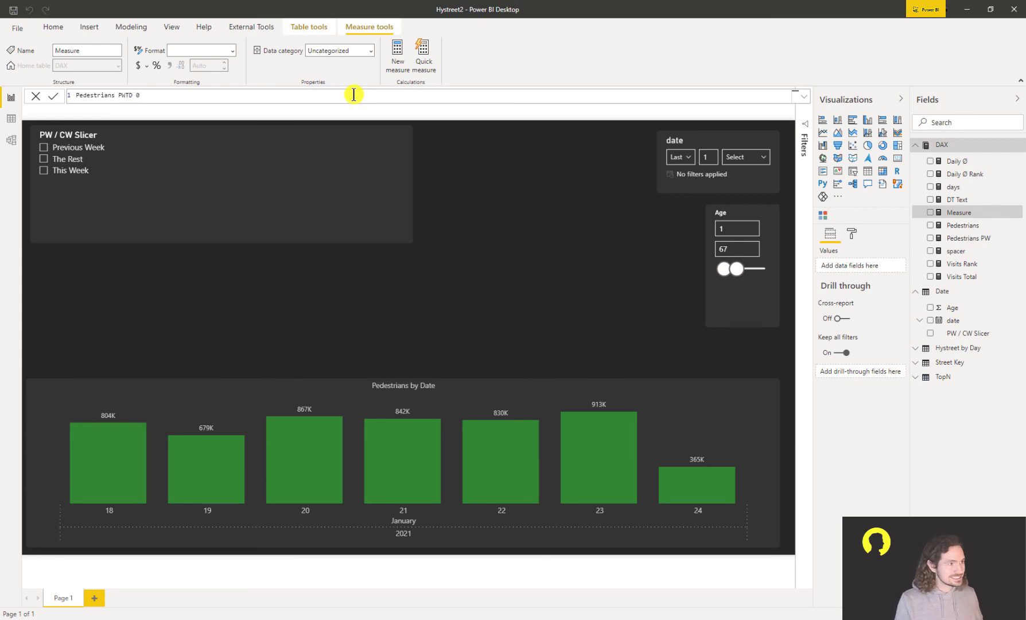
pyautogui.write(' cal')
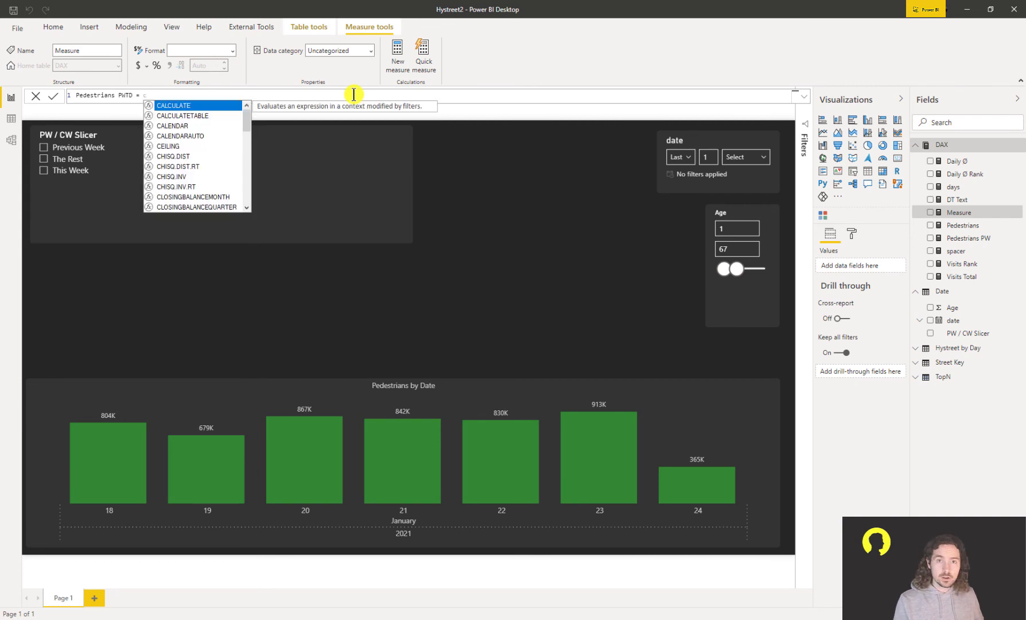
pyautogui.press('Tab')
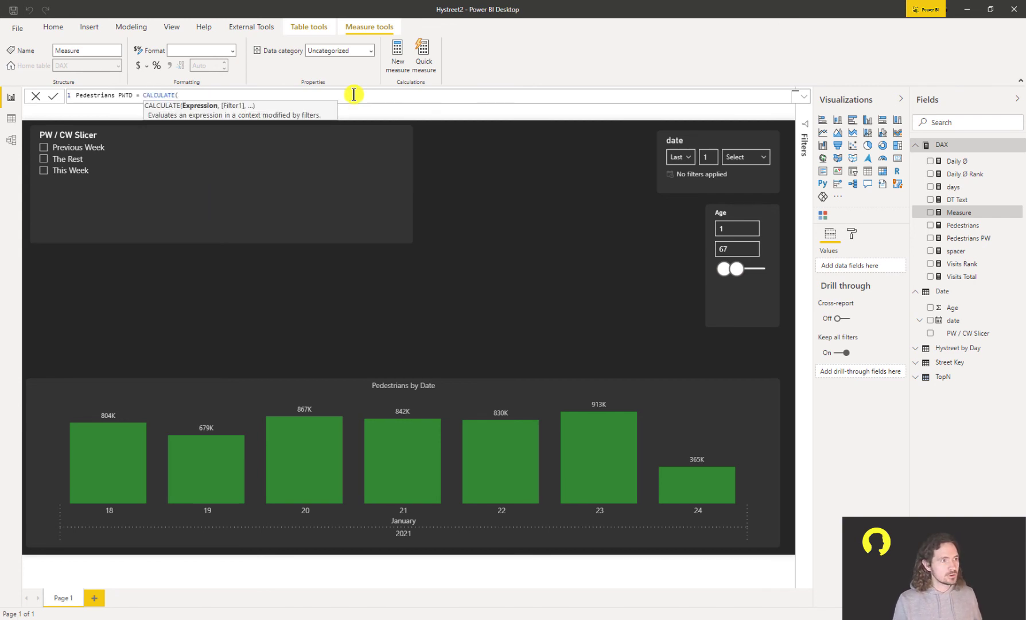
pyautogui.hotkey('shift', 'Return')
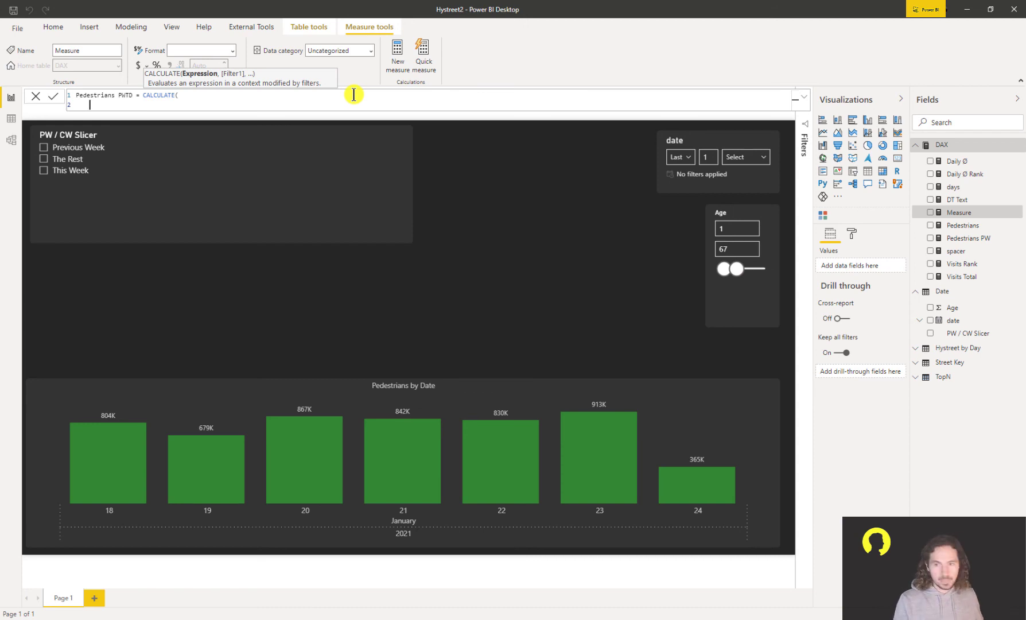
pyautogui.write('p')
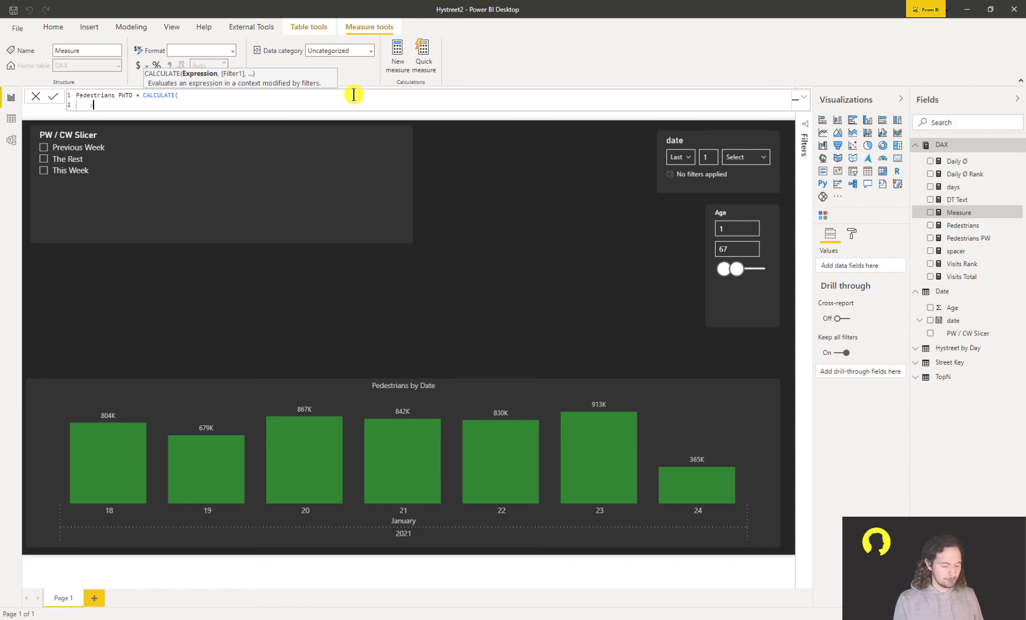
pyautogui.write('edes')
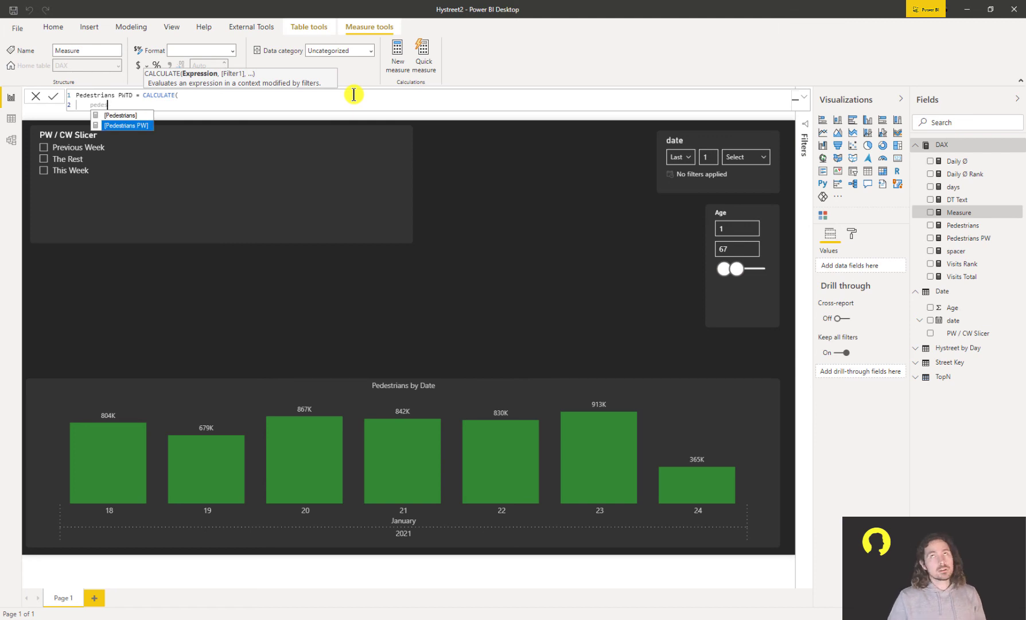
pyautogui.press('Tab')
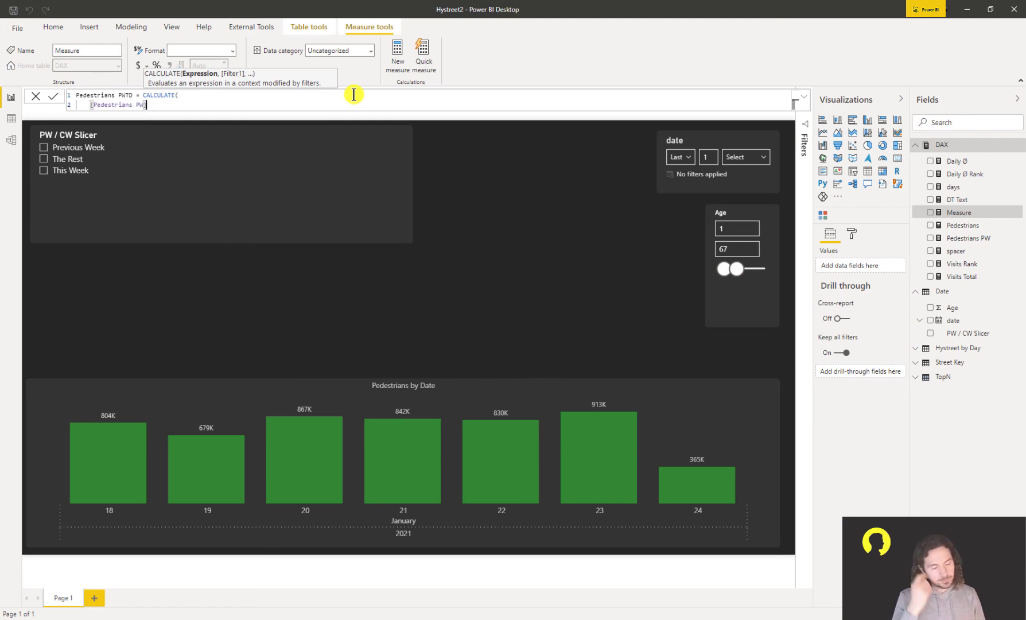
pyautogui.write(',')
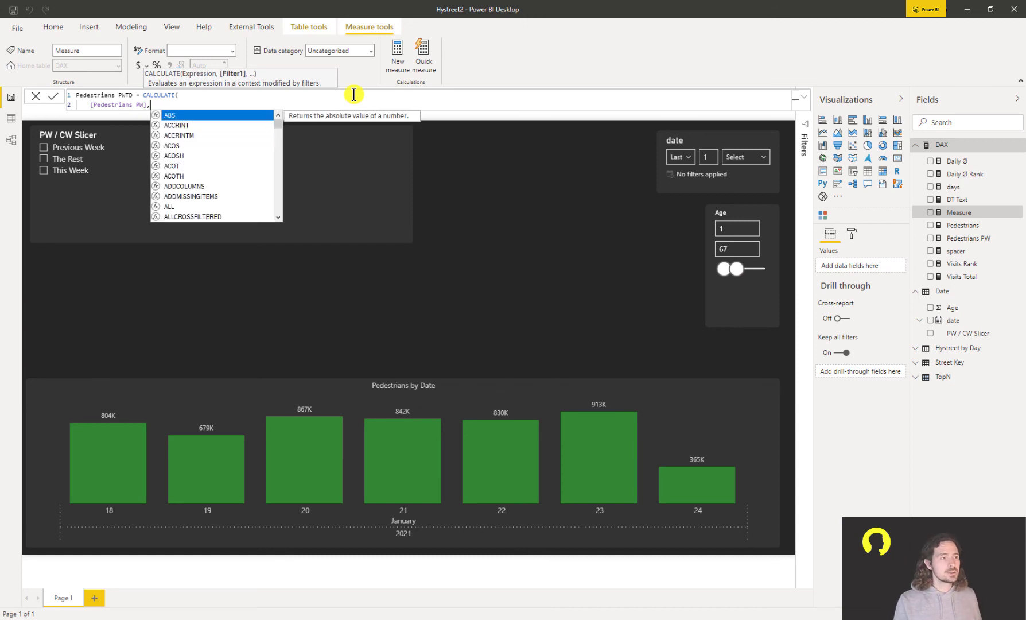
pyautogui.hotkey('shift', 'Return')
# - Add the 'Date'[PW / CW Slicer]="Previous Week" filter and fix the argument to [Pedestrians]
pyautogui.write('date')
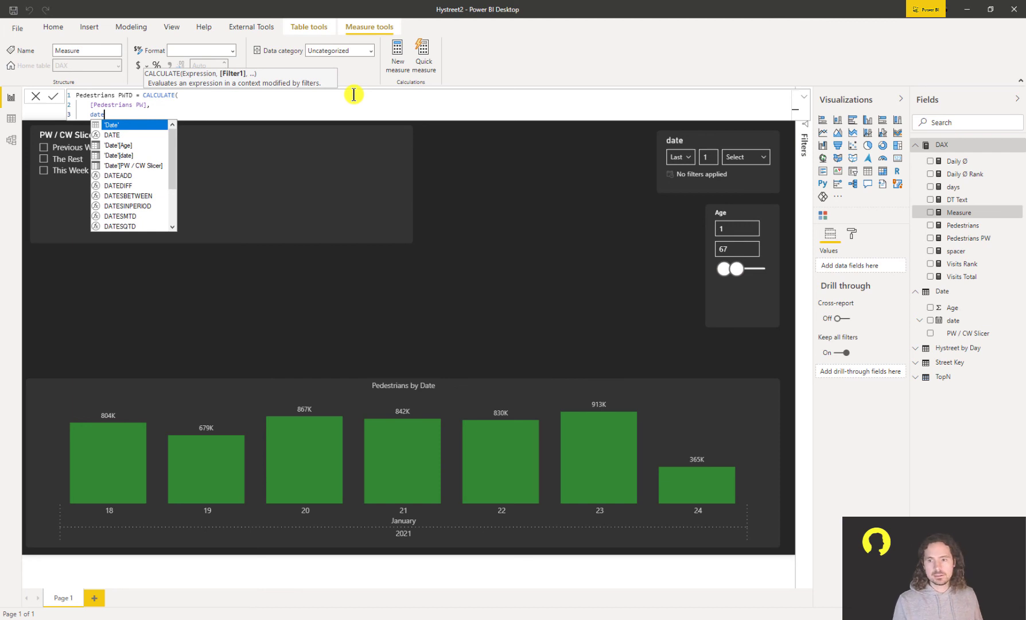
pyautogui.press('Down')
pyautogui.press('Down')
pyautogui.press('Down')
pyautogui.press('Down')
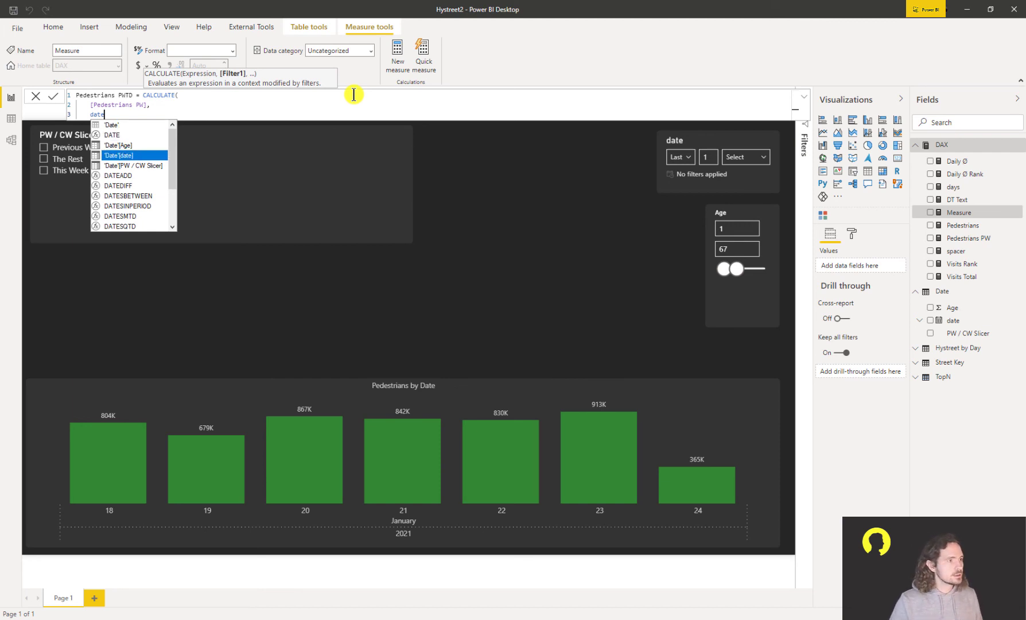
pyautogui.press('Tab')
pyautogui.write('="')
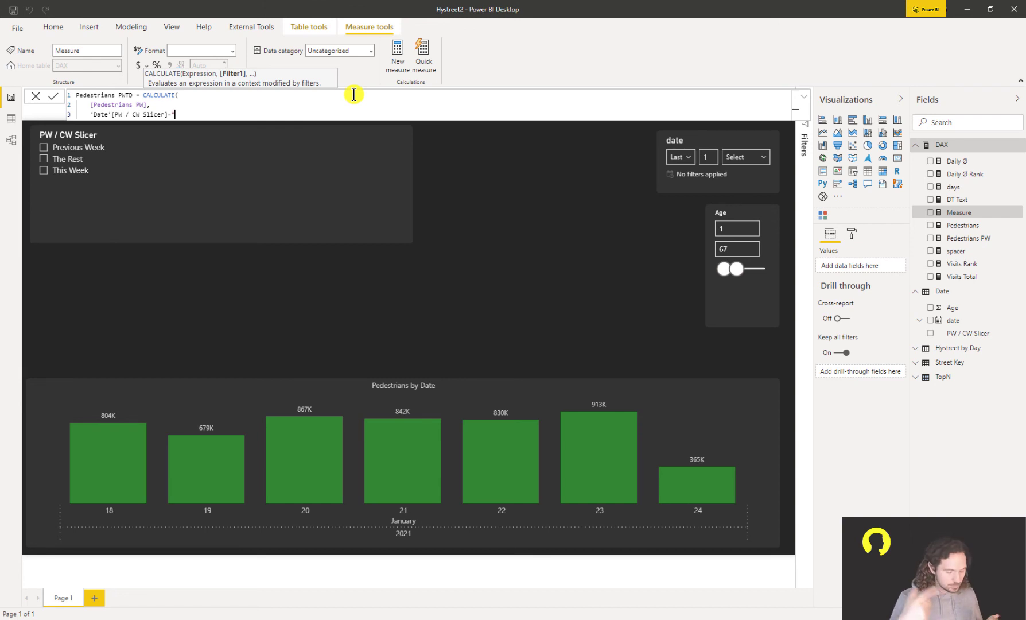
pyautogui.press('Up')
pyautogui.press('Left')
pyautogui.press('Left')
pyautogui.press('BackSpace')
pyautogui.press('BackSpace')
pyautogui.press('BackSpace')
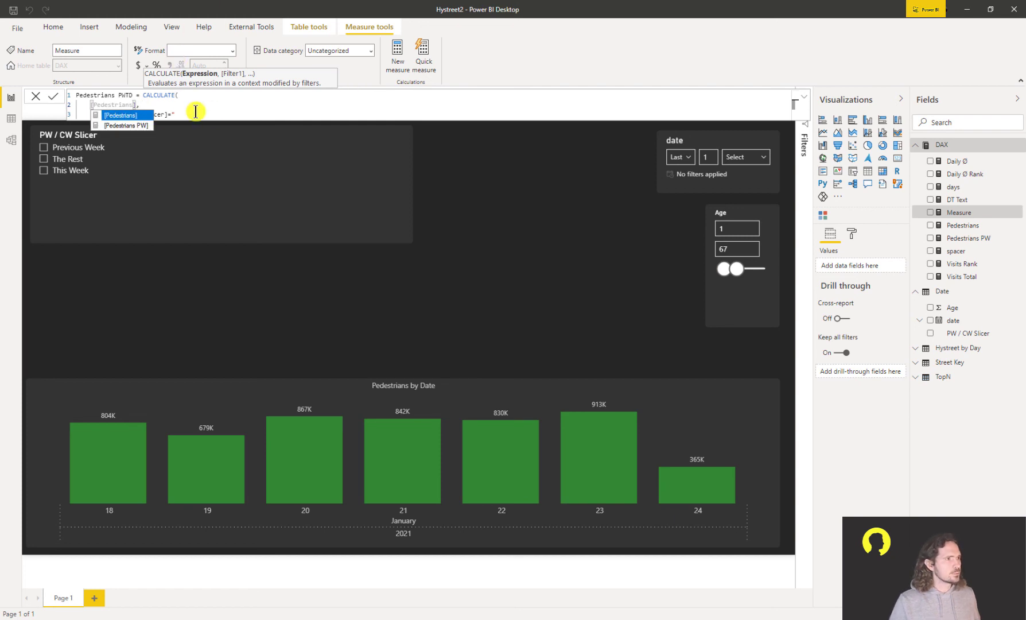
pyautogui.click(137, 114)
pyautogui.click(200, 115)
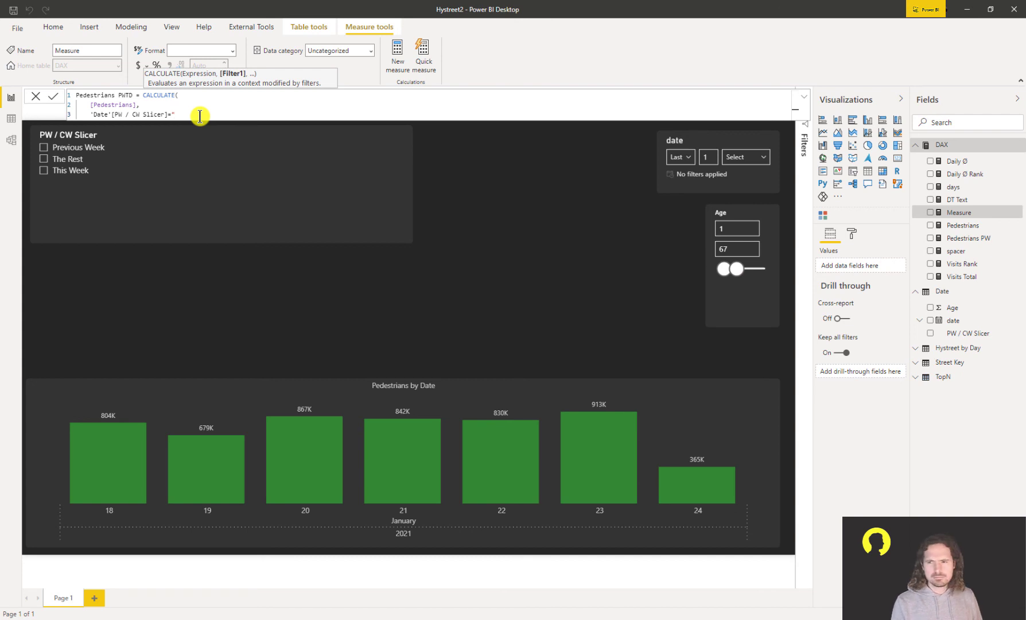
pyautogui.write('P')
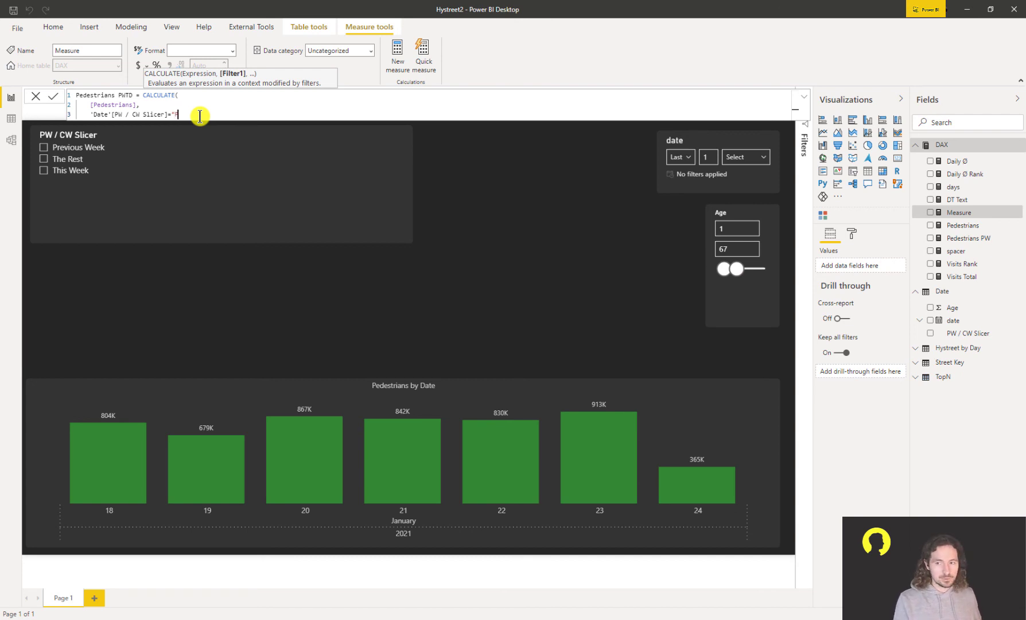
pyautogui.write('revious Wee')
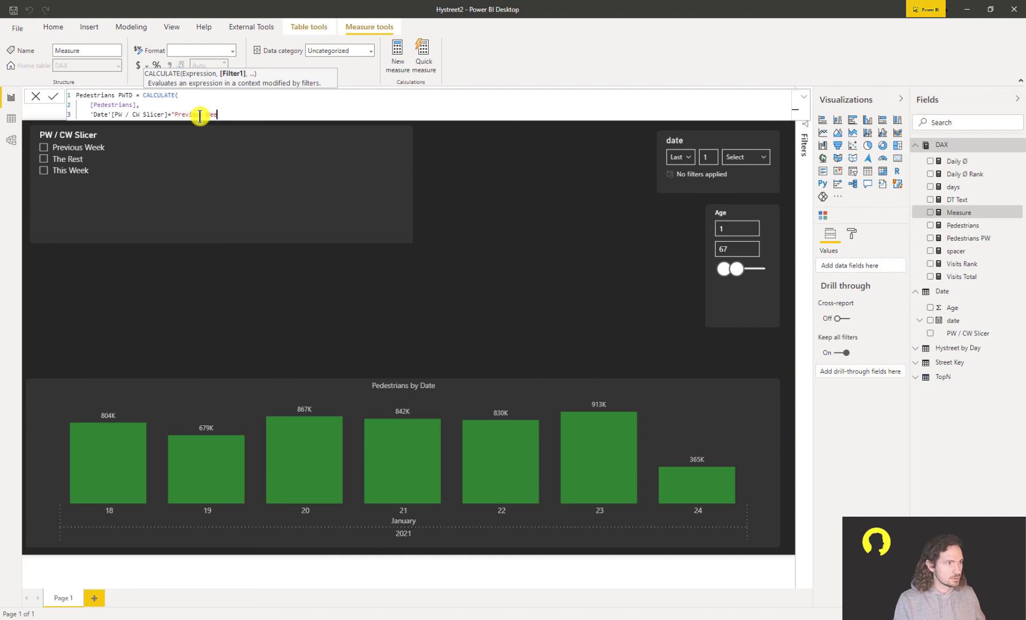
pyautogui.write('k",')
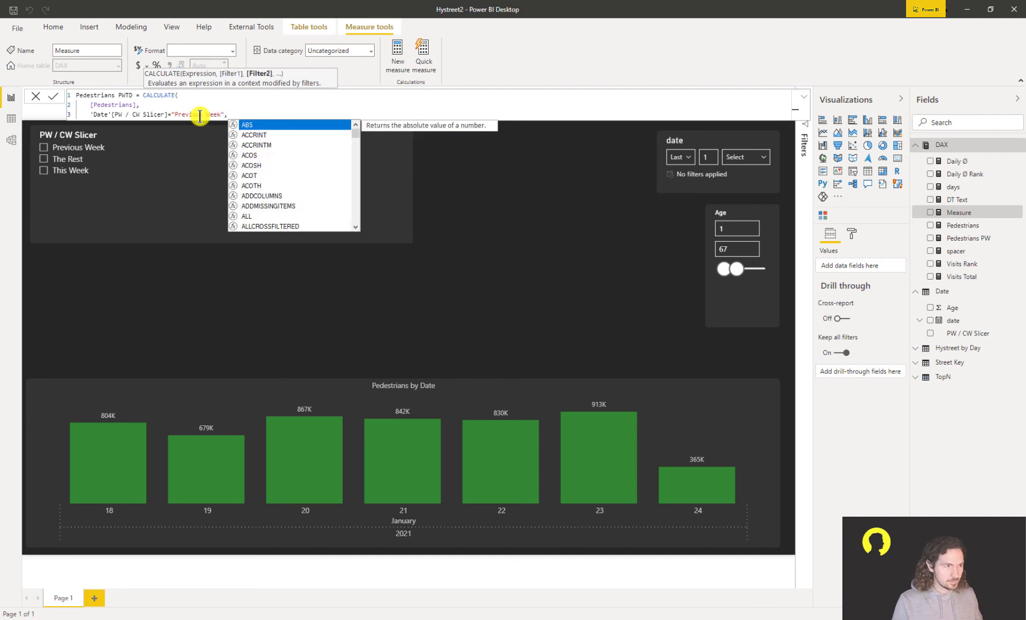
# - Add the 'Date'[Age]>=7 filter, close CALCULATE and commit the Pedestrians PWTD measure
pyautogui.hotkey('shift', 'Return')
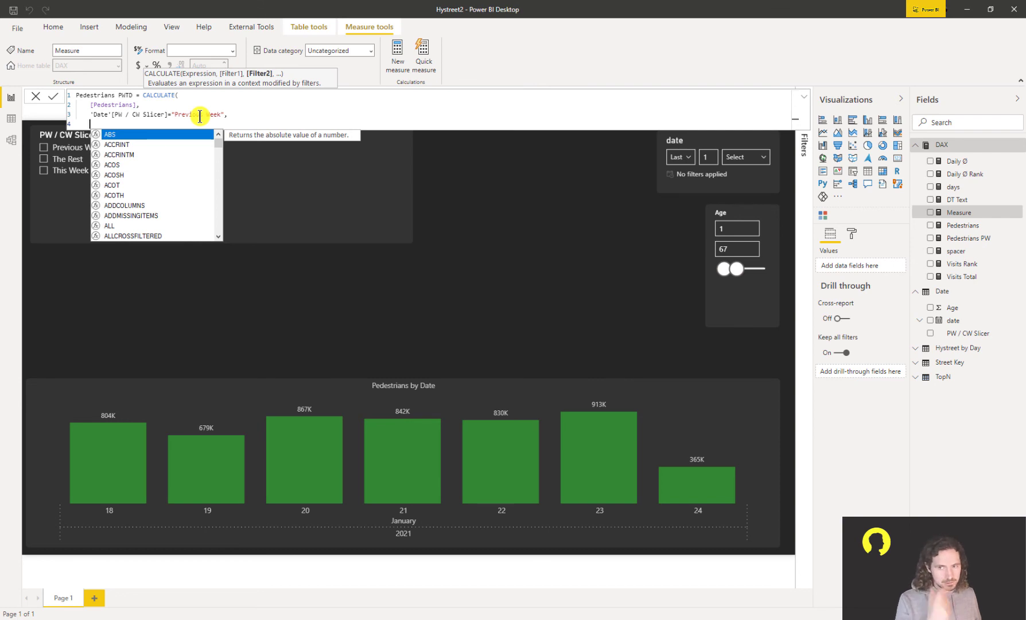
pyautogui.write('date')
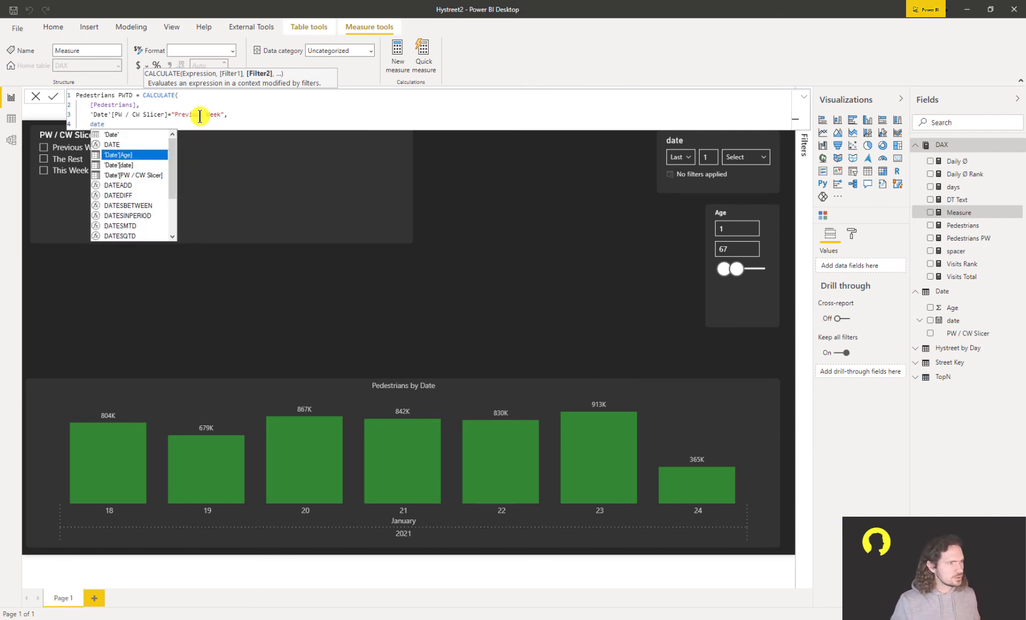
pyautogui.press('Tab')
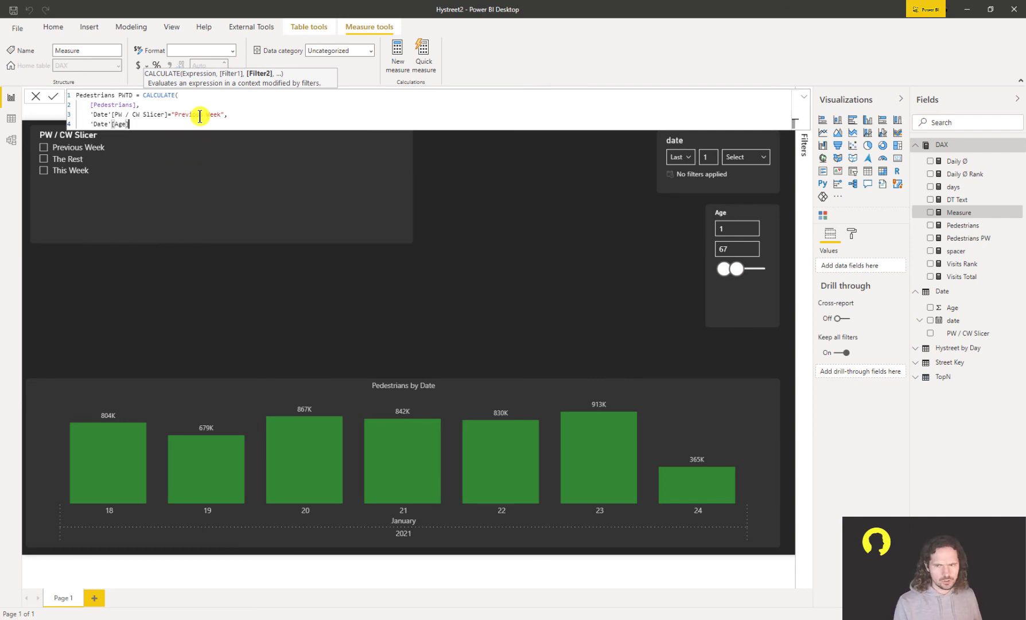
pyautogui.write('<')
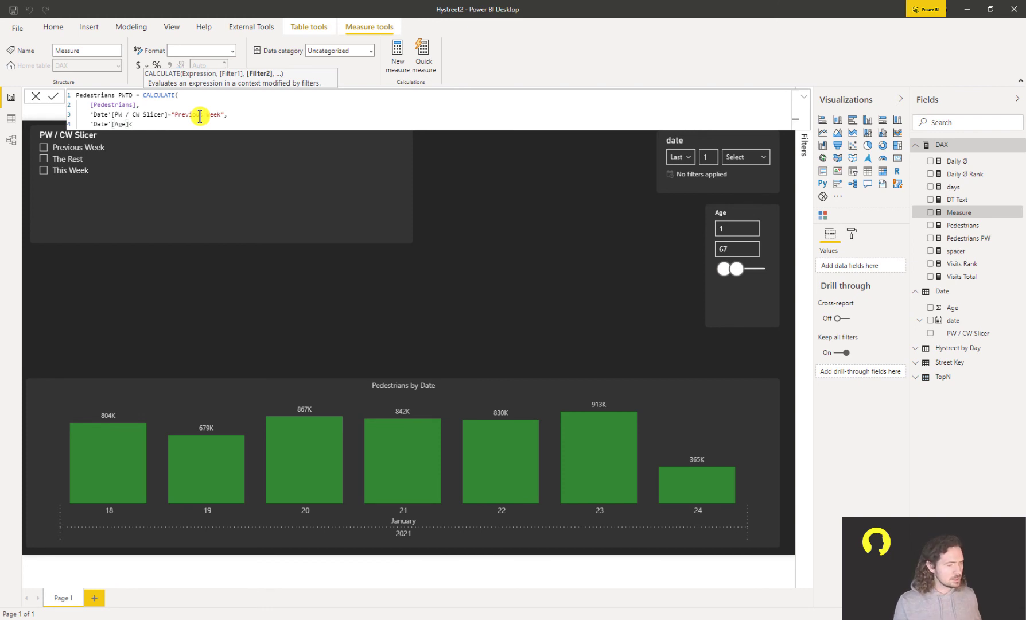
pyautogui.press('BackSpace')
pyautogui.write('>')
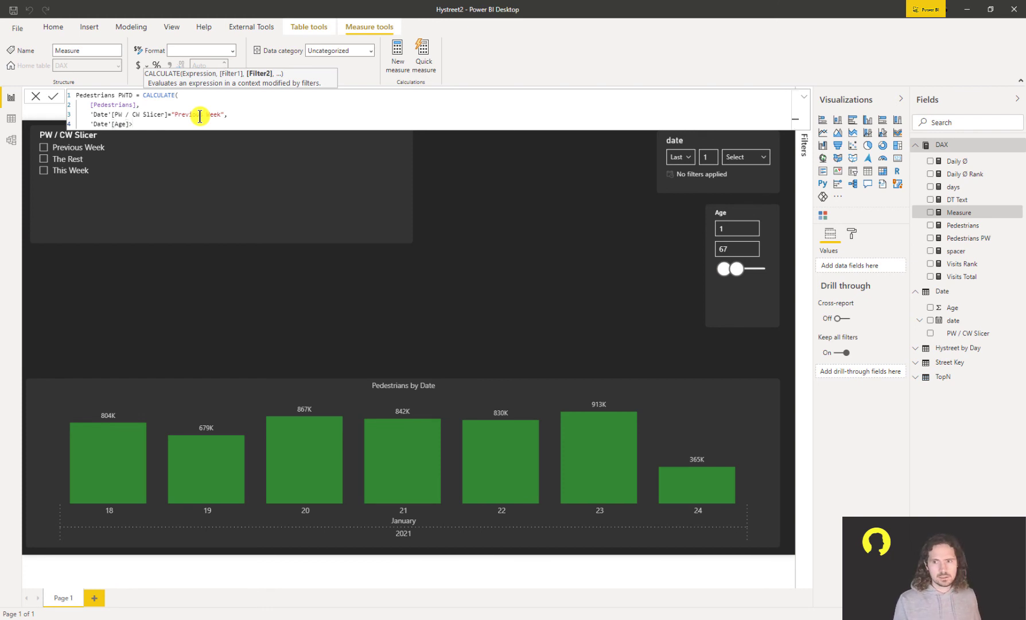
pyautogui.write('=')
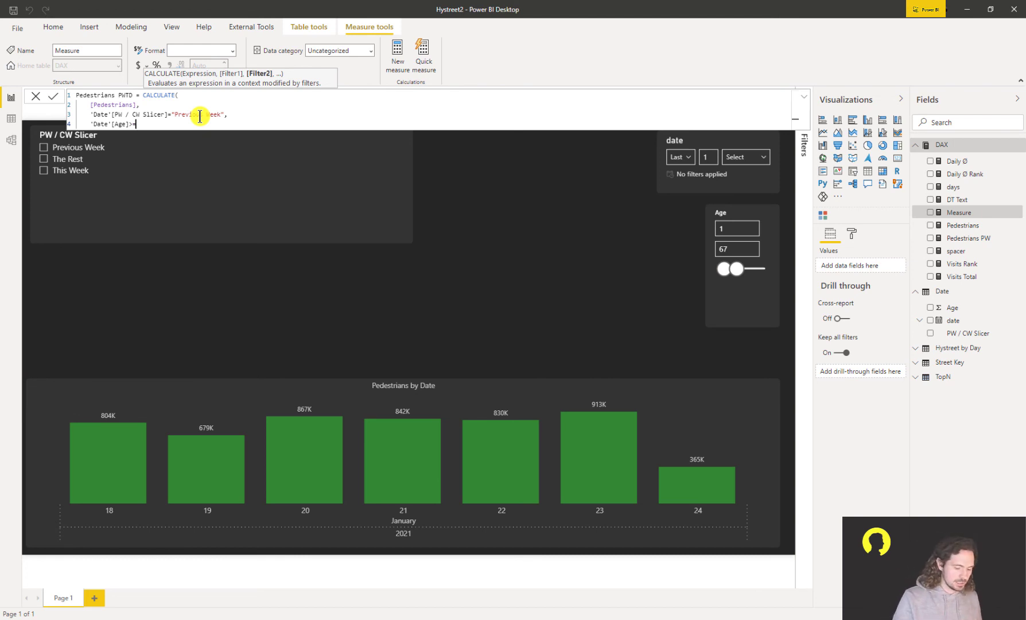
pyautogui.write('7')
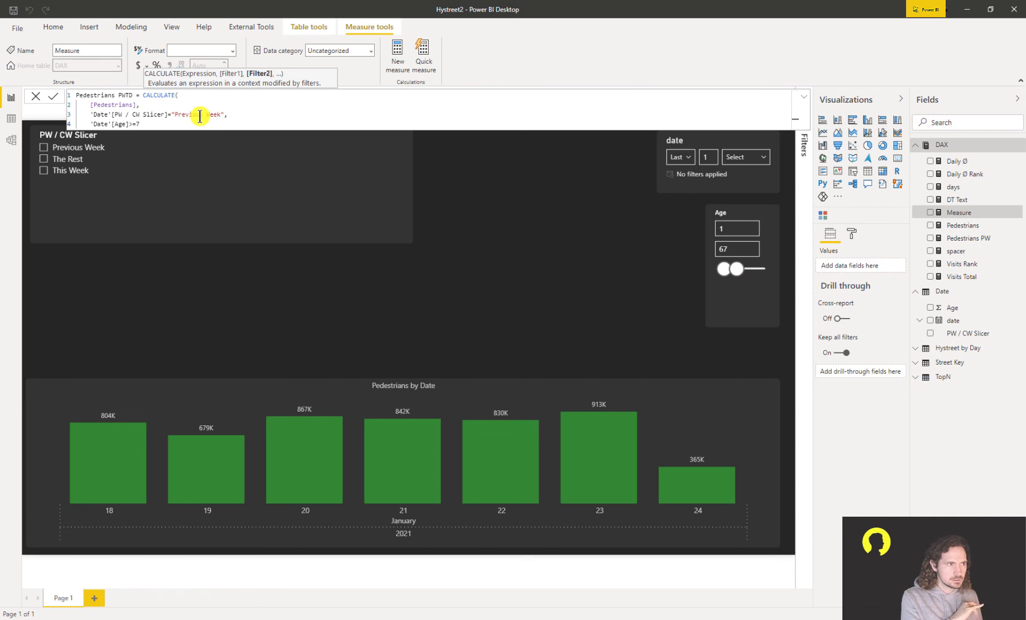
pyautogui.write(')')
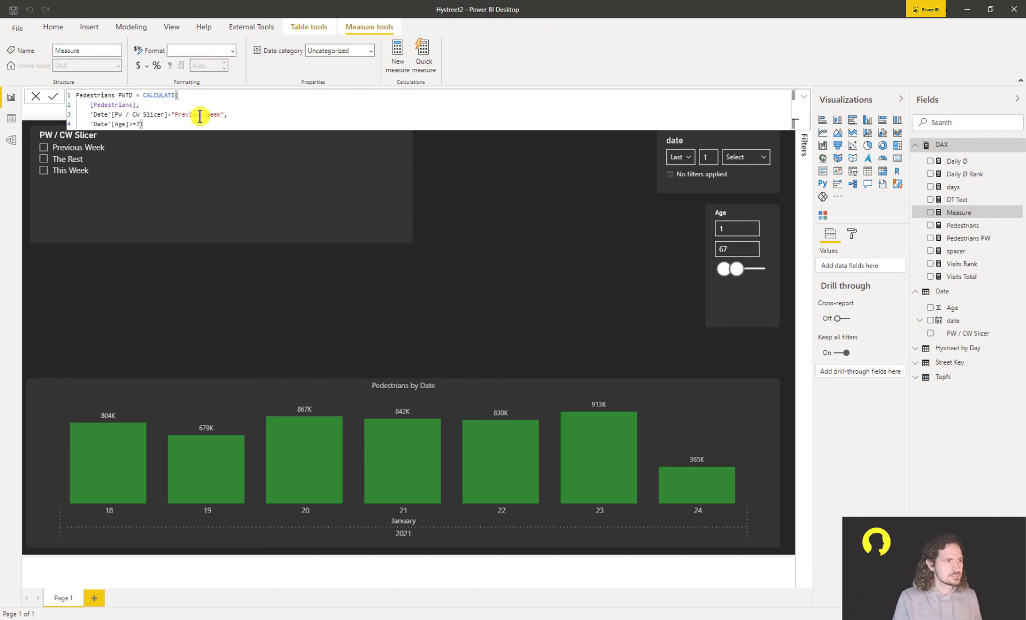
pyautogui.press('Return')
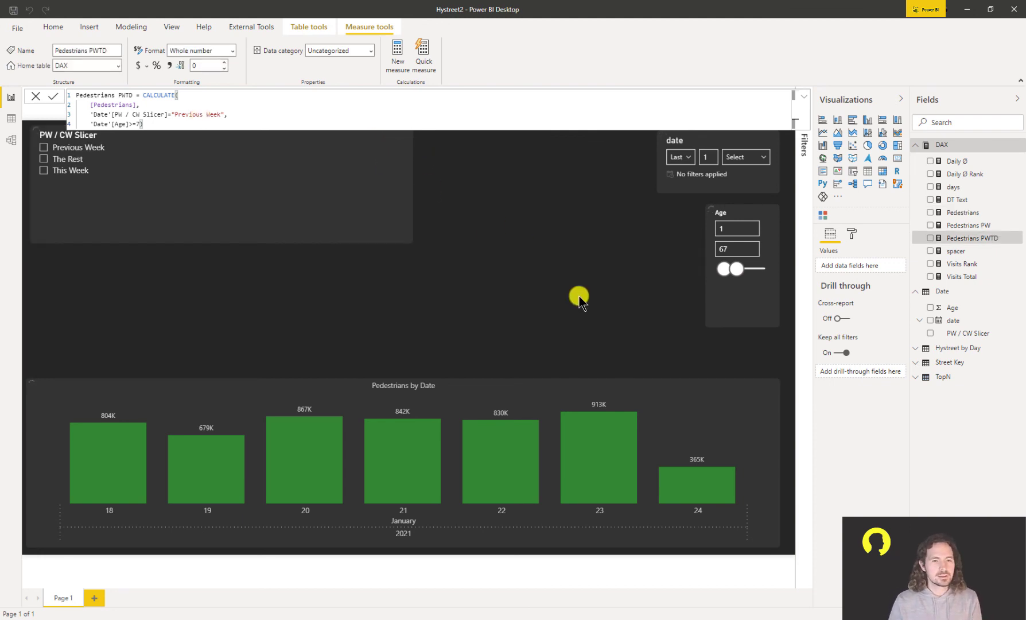
# - Set the Pedestrians by Date chart's legend text colour to white
pyautogui.click(598, 392)
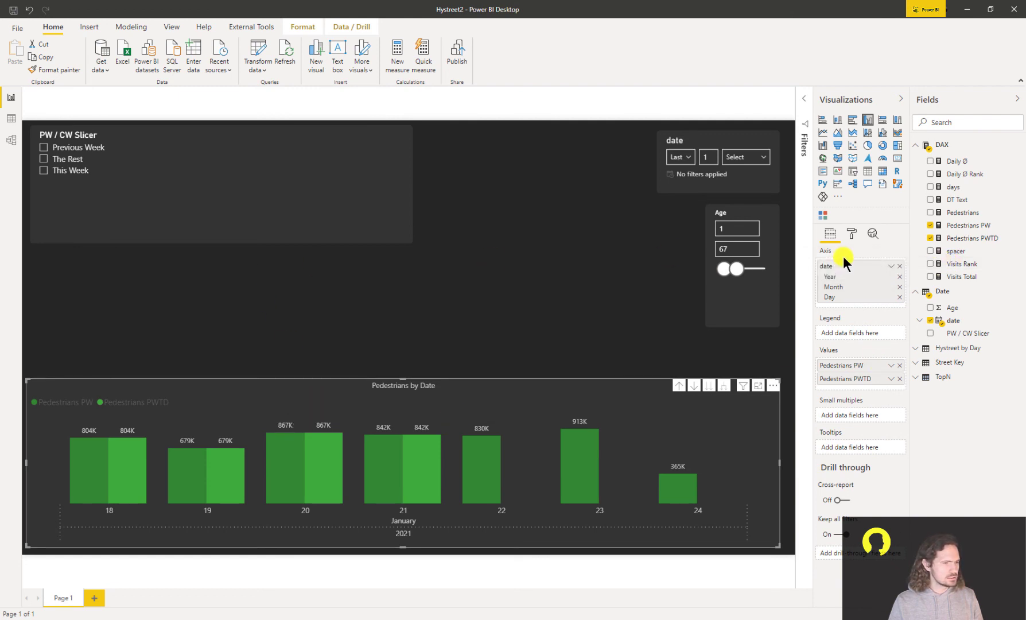
pyautogui.click(849, 233)
pyautogui.click(841, 294)
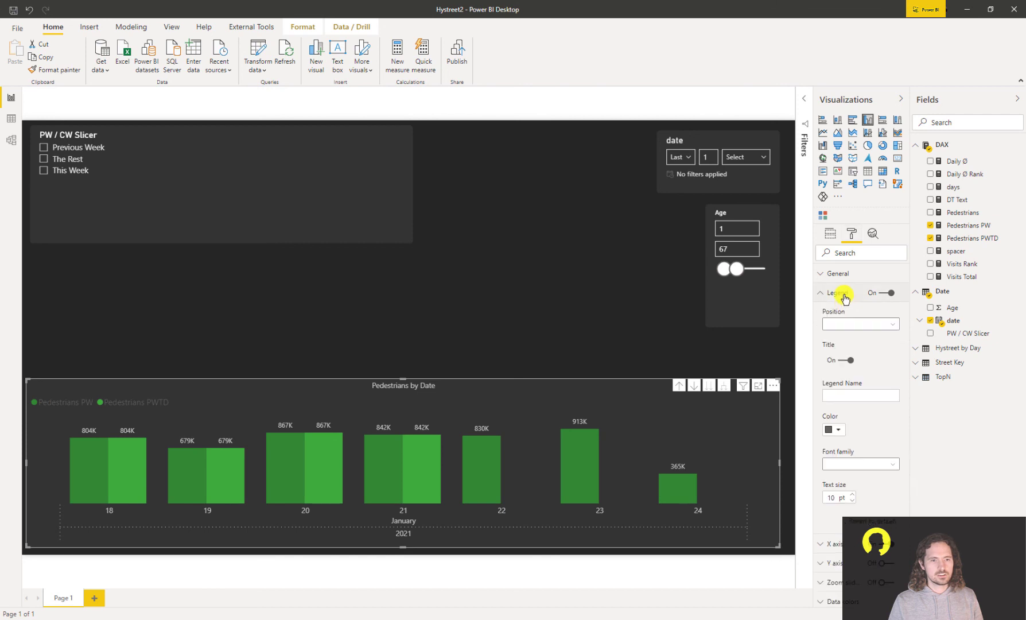
pyautogui.click(834, 430)
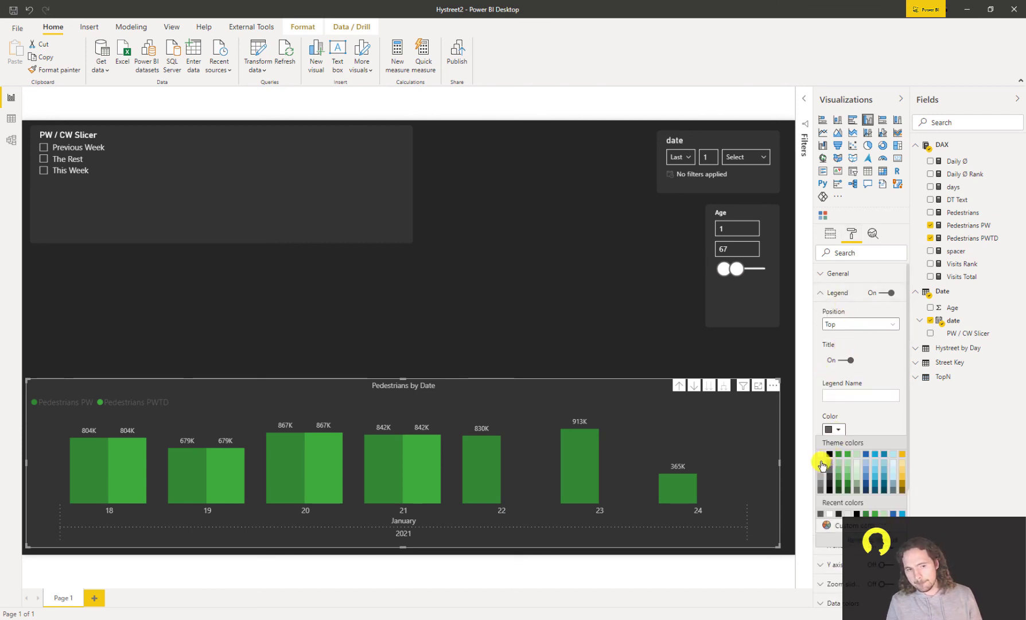
pyautogui.click(823, 457)
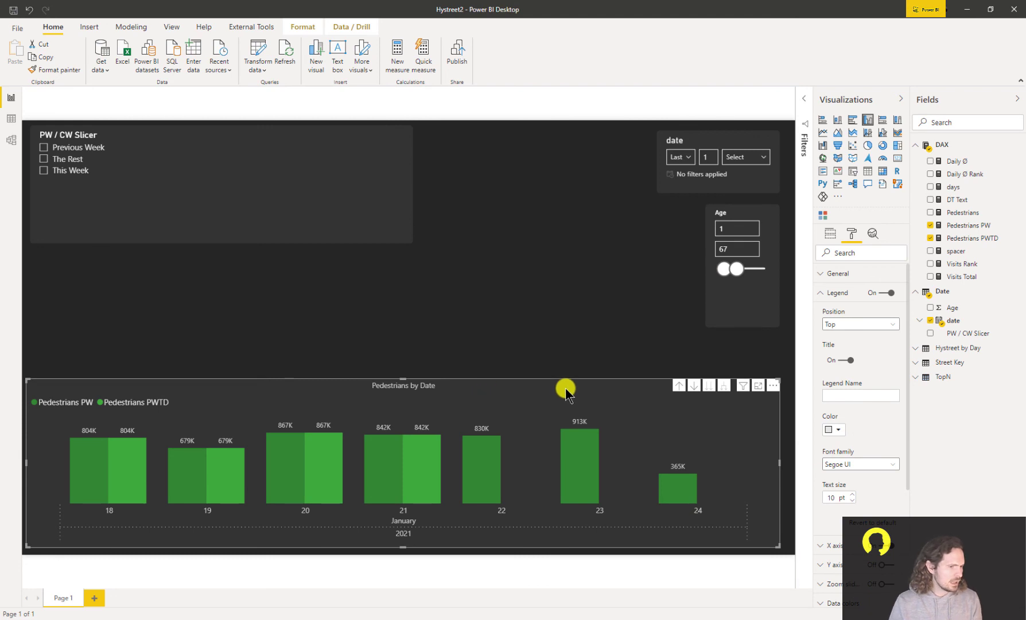